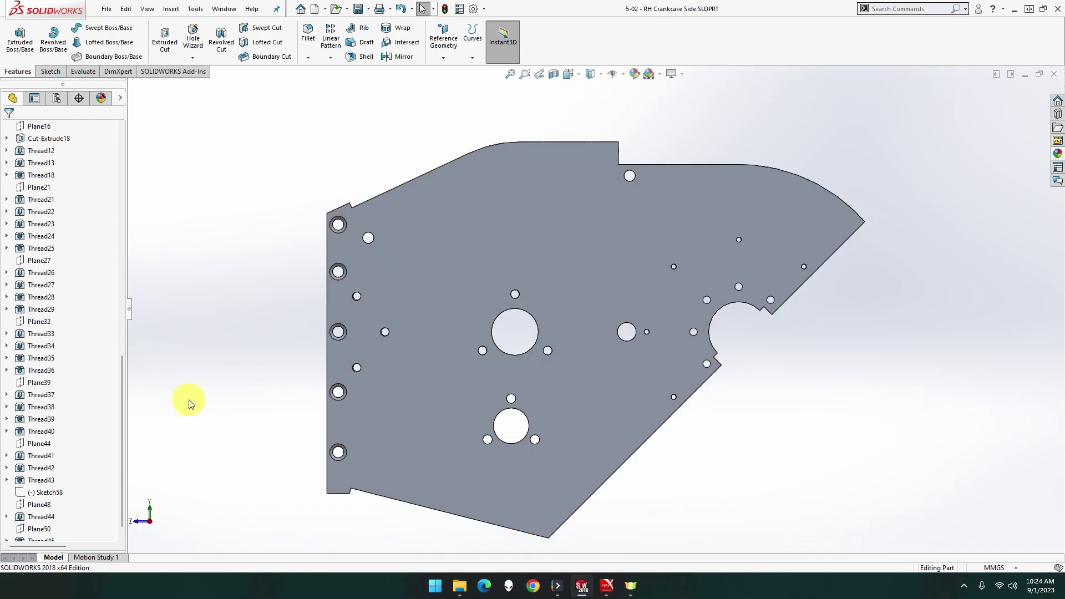
Step: Open Chamfer1 for editing and clear its five selected hole edges
scroll(61, 487, "down", 1)
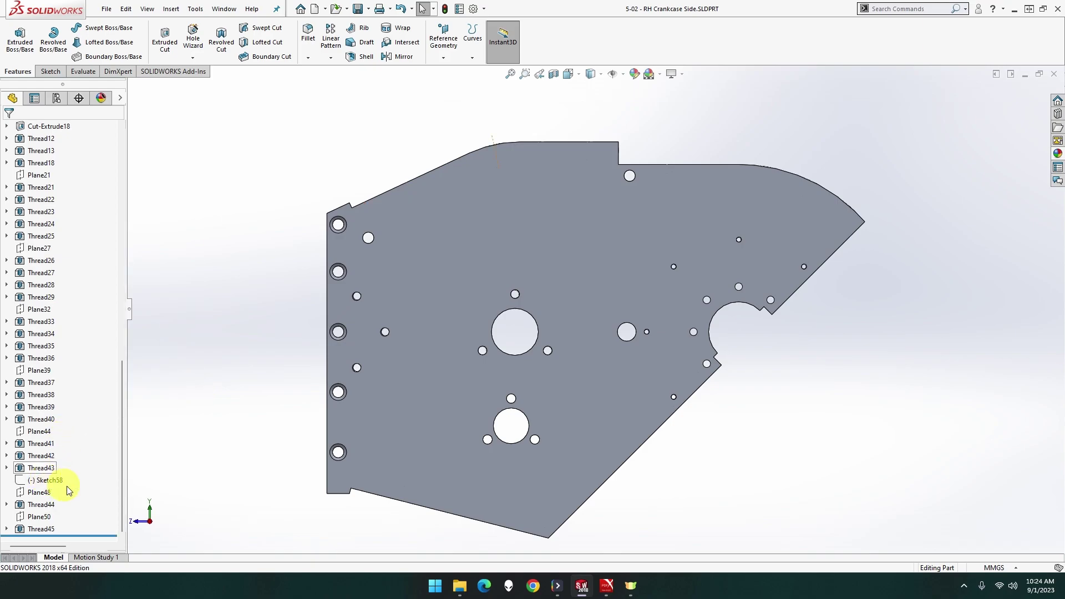
scroll(63, 312, "up", 1)
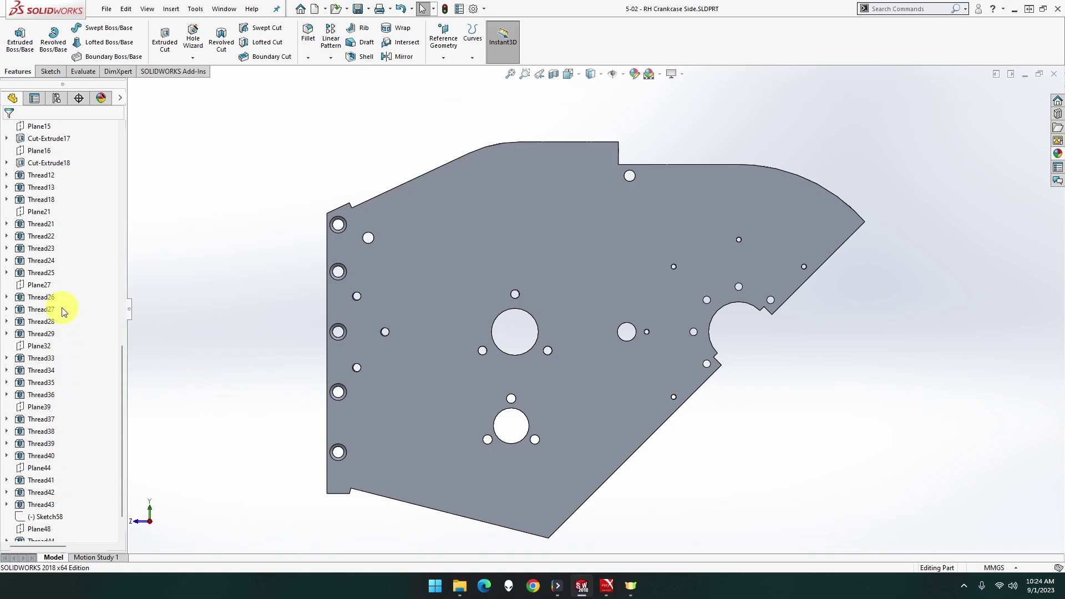
scroll(64, 312, "up", 3)
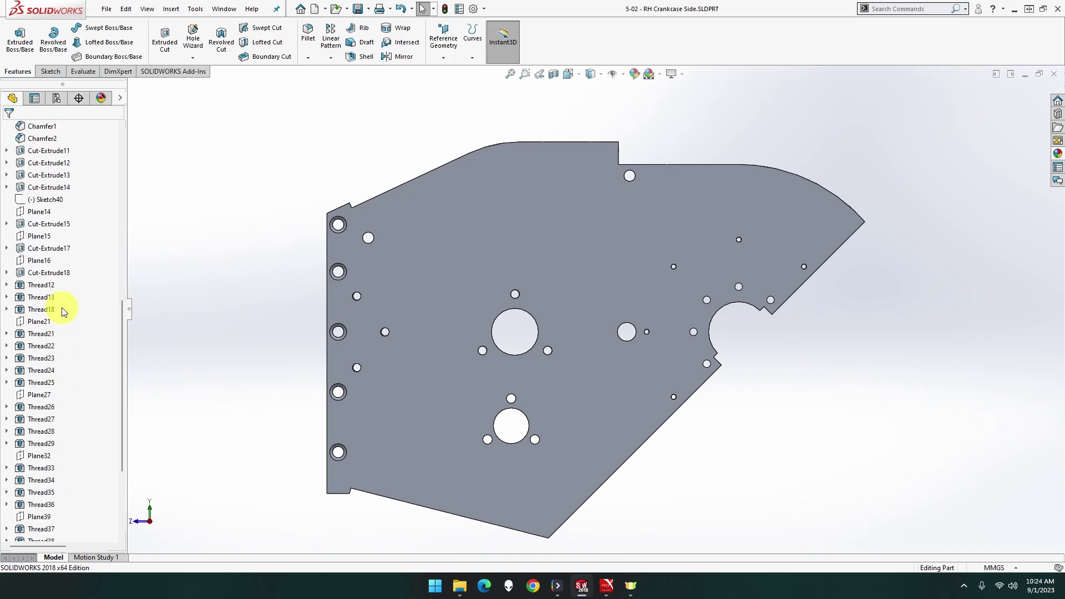
scroll(62, 277, "up", 1)
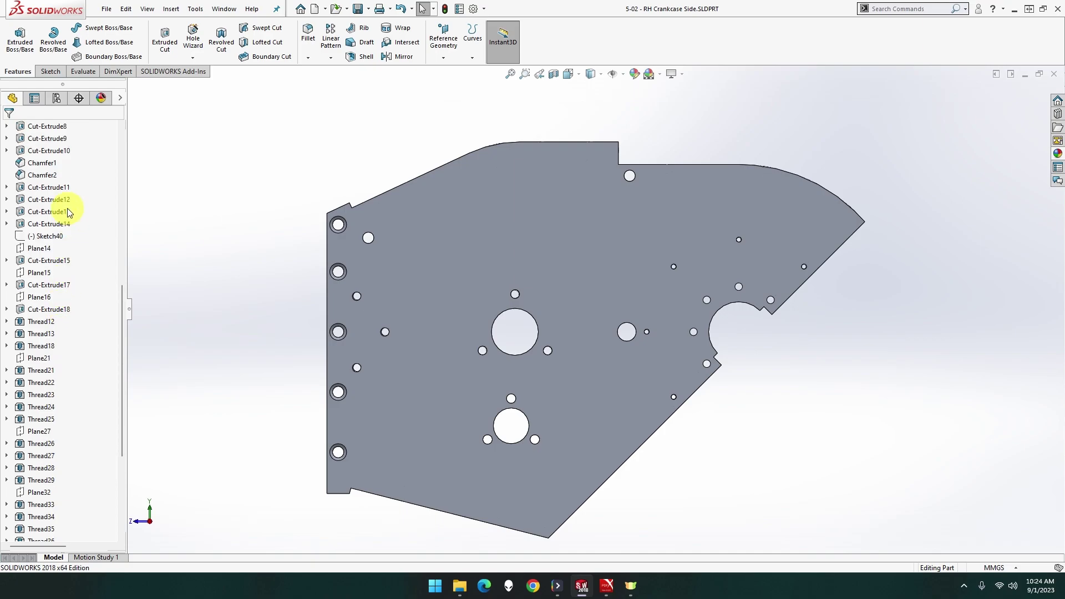
left_click(42, 162)
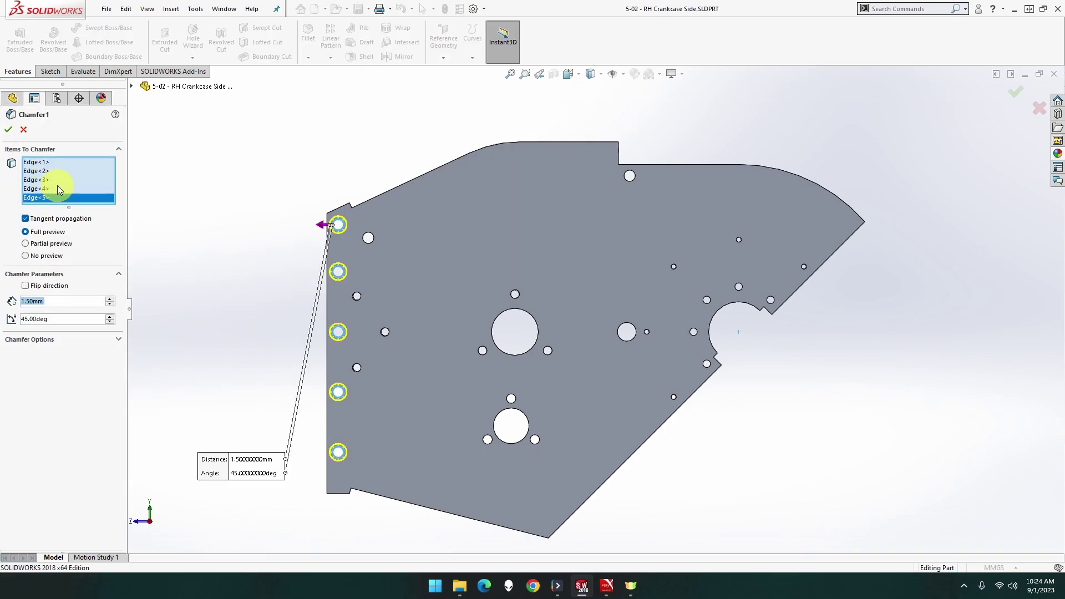
middle_click_drag(238, 267, 454, 316)
scroll(831, 340, "down", 5)
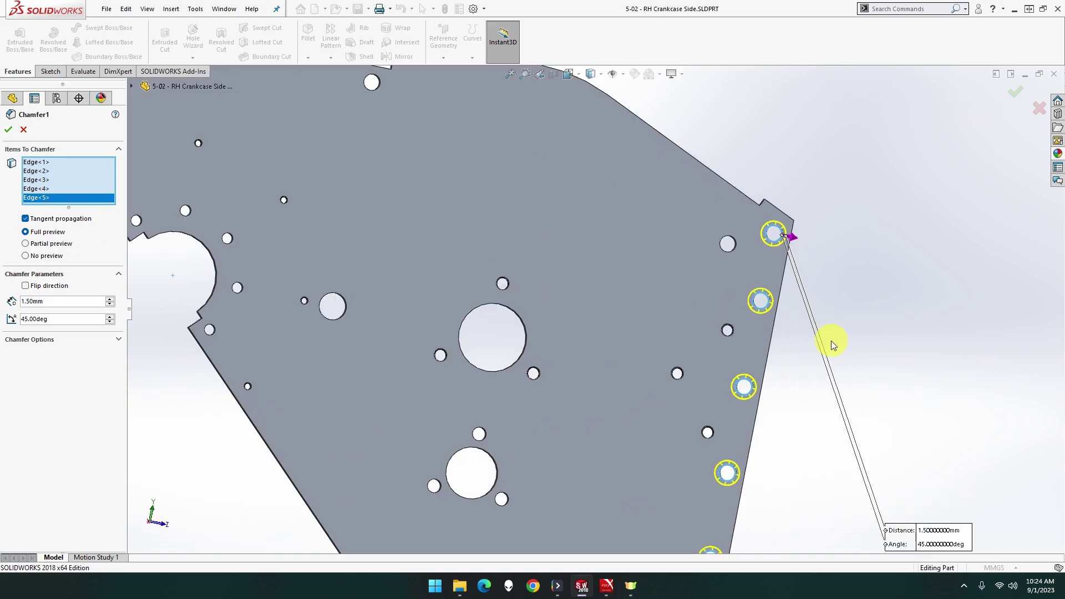
scroll(815, 336, "down", 2)
middle_click_drag(796, 333, 779, 333)
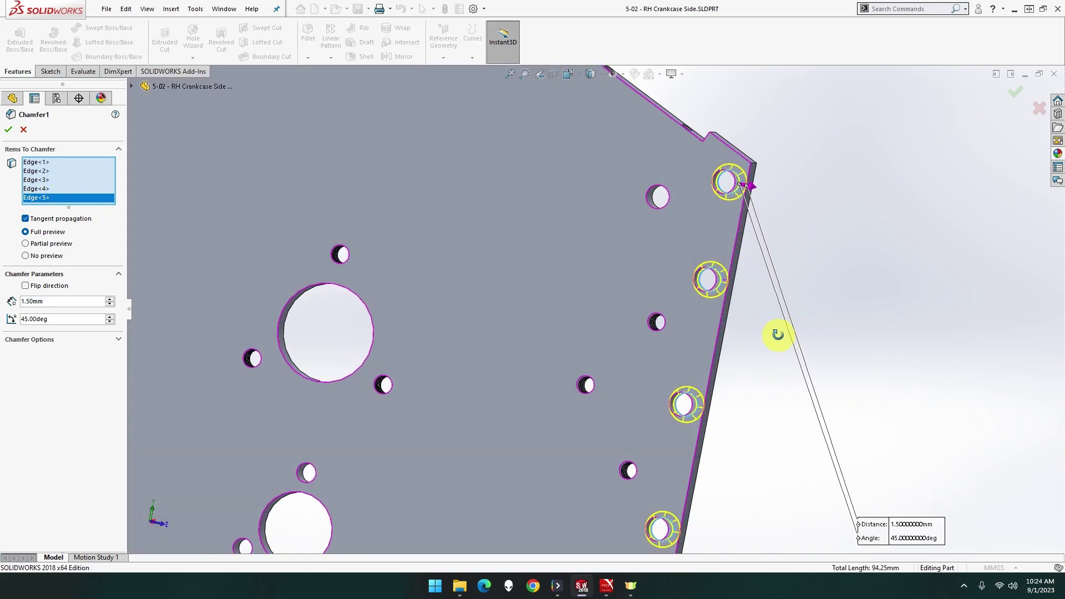
right_click(71, 180)
left_click(96, 185)
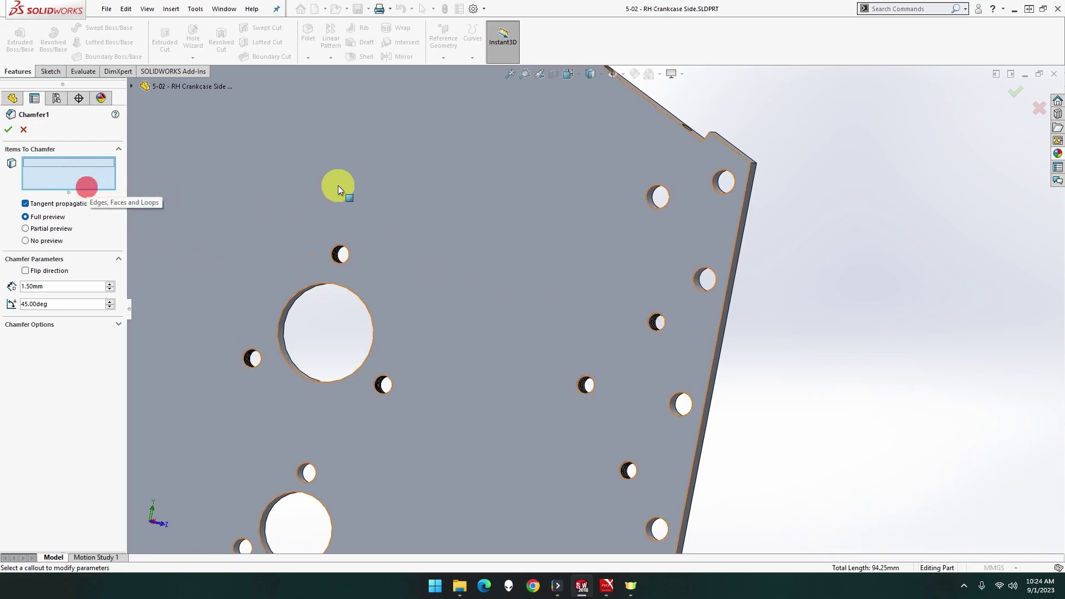
left_click(722, 193)
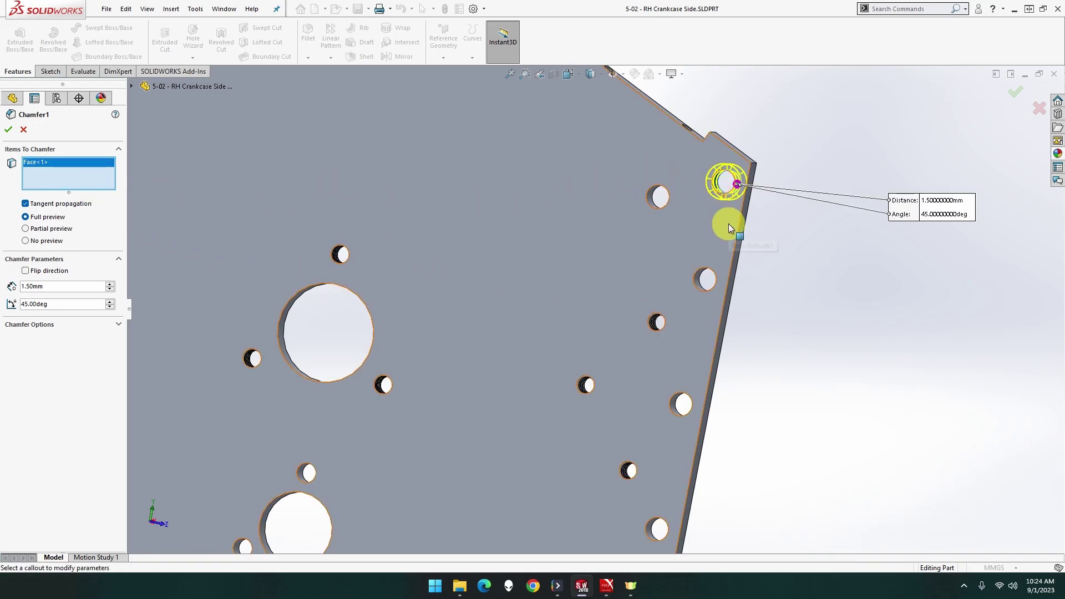
right_click(58, 181)
left_click(85, 188)
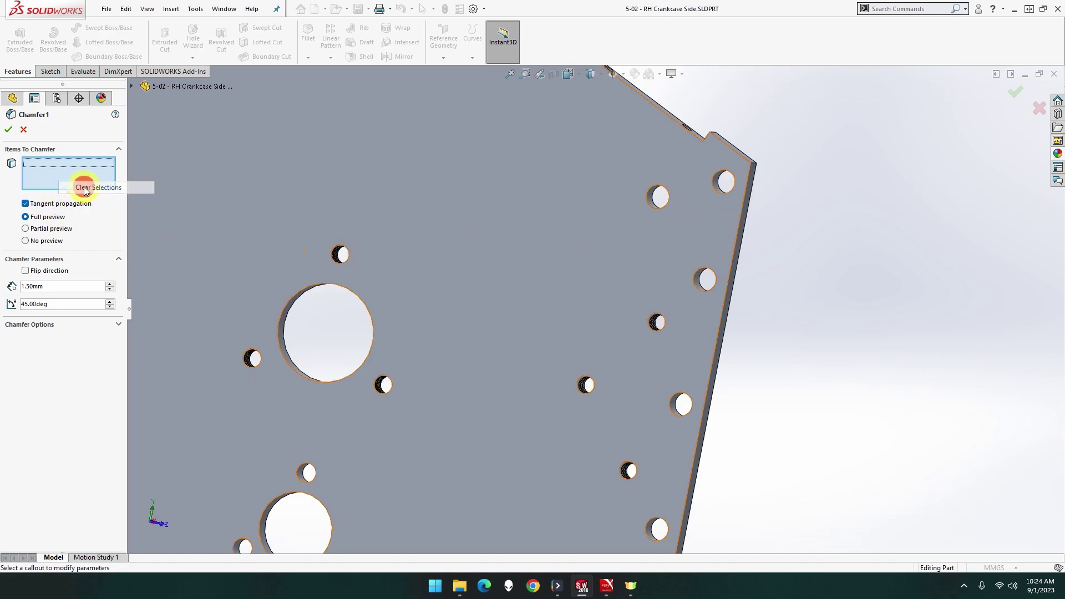
left_click(719, 195)
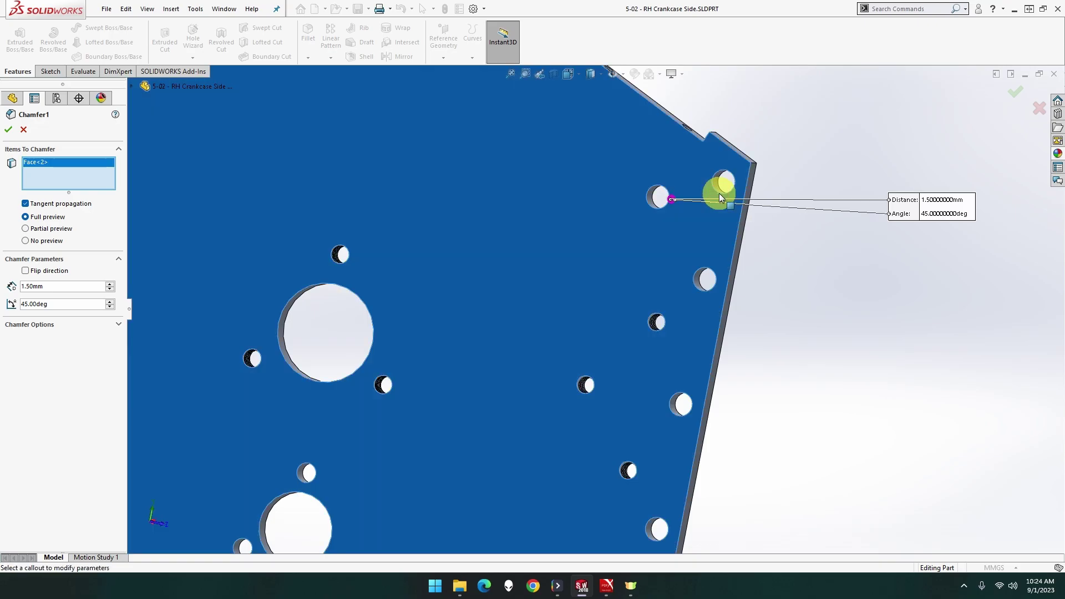
right_click(81, 171)
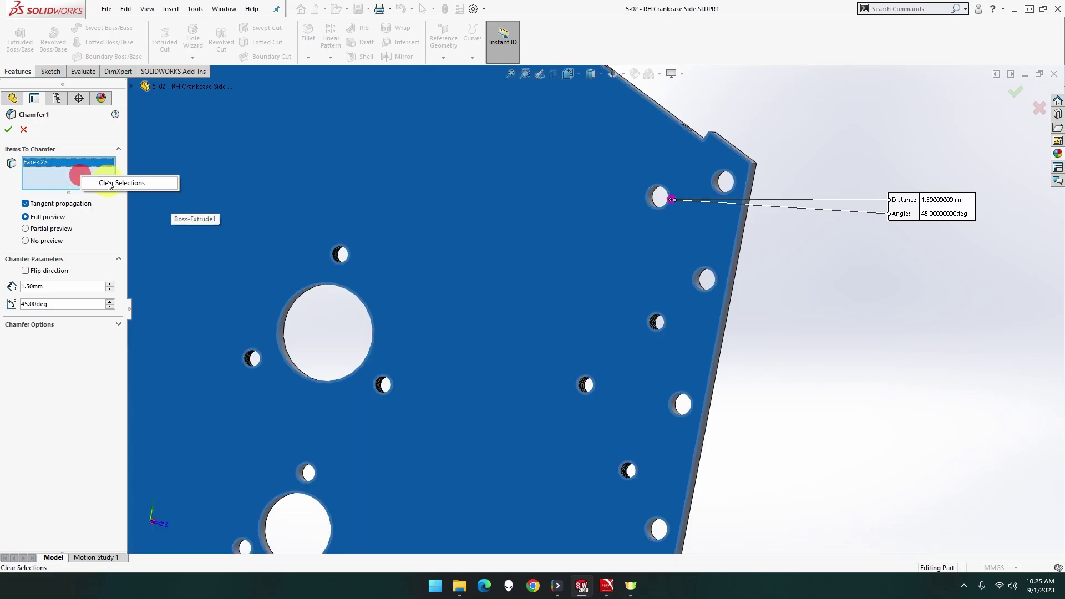
left_click(105, 181)
Step: Reassign Chamfer1 to the opposite-face edges of the five holes along the plate's long straight side
scroll(743, 188, "down", 3)
left_click(667, 215)
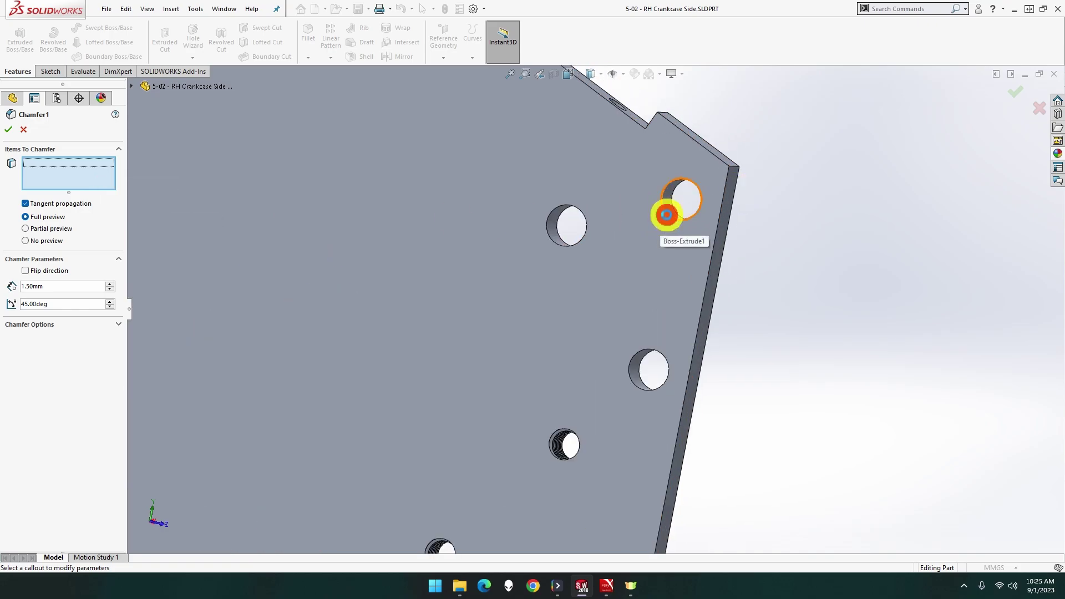
left_click(654, 355)
scroll(655, 363, "up", 3)
scroll(627, 404, "down", 3)
left_click(579, 452)
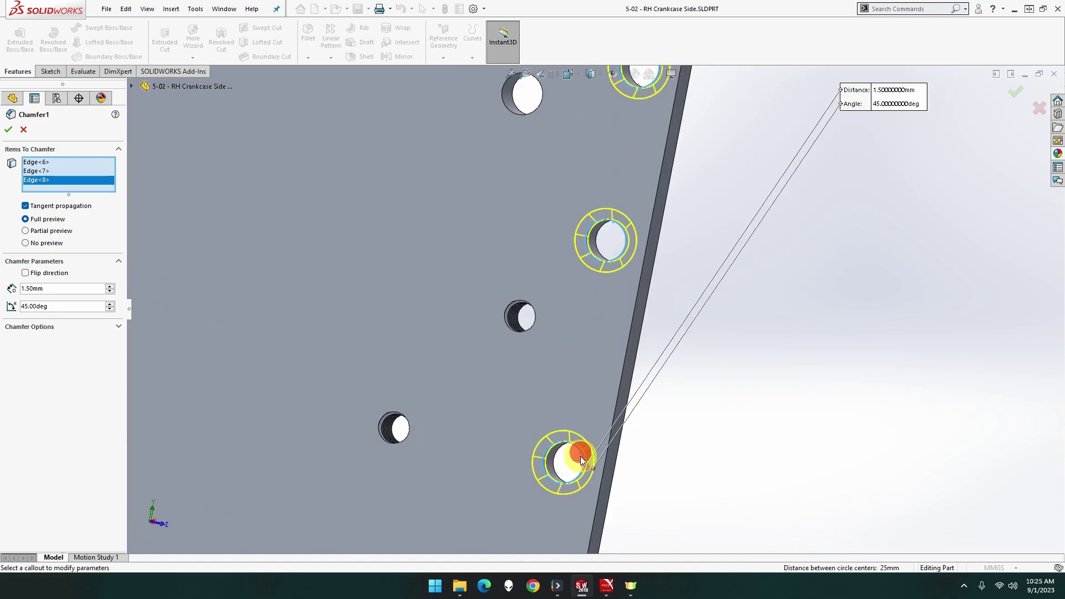
scroll(580, 455, "up", 3)
scroll(580, 456, "down", 3)
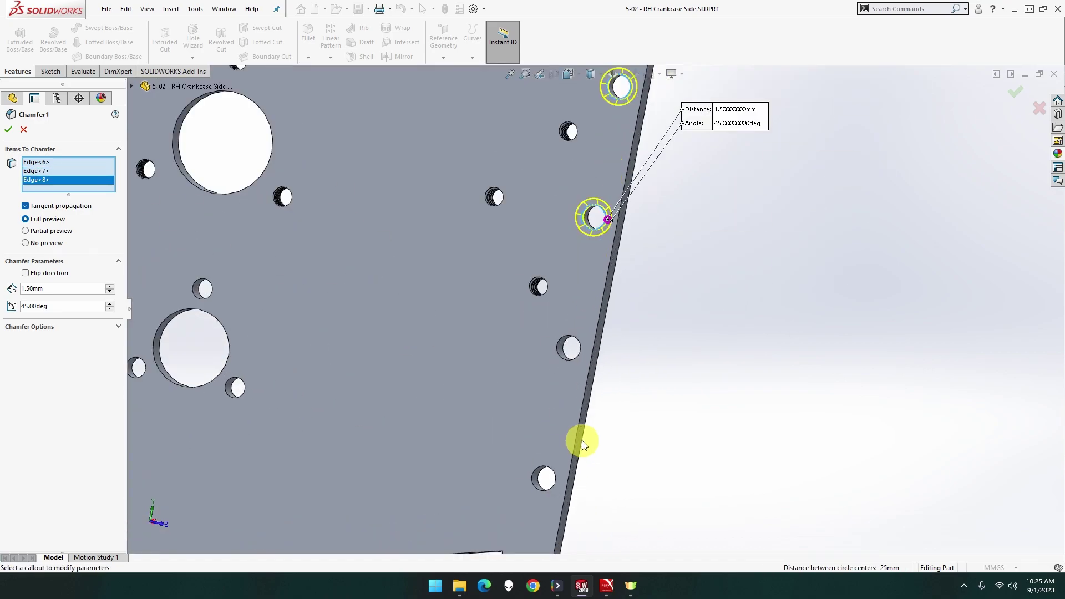
left_click(579, 358)
left_click(548, 469)
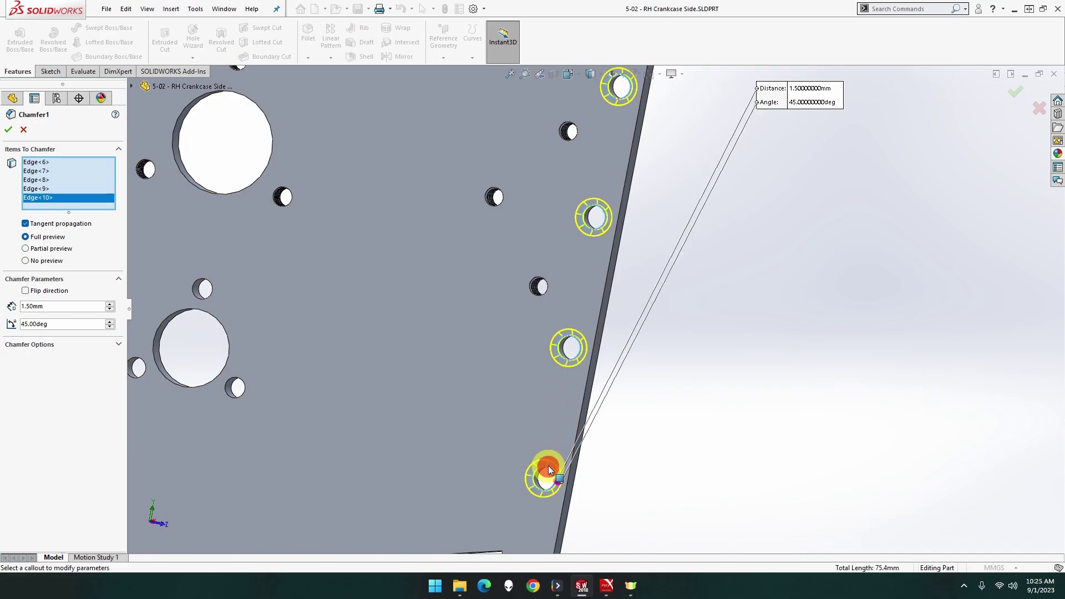
left_click(8, 130)
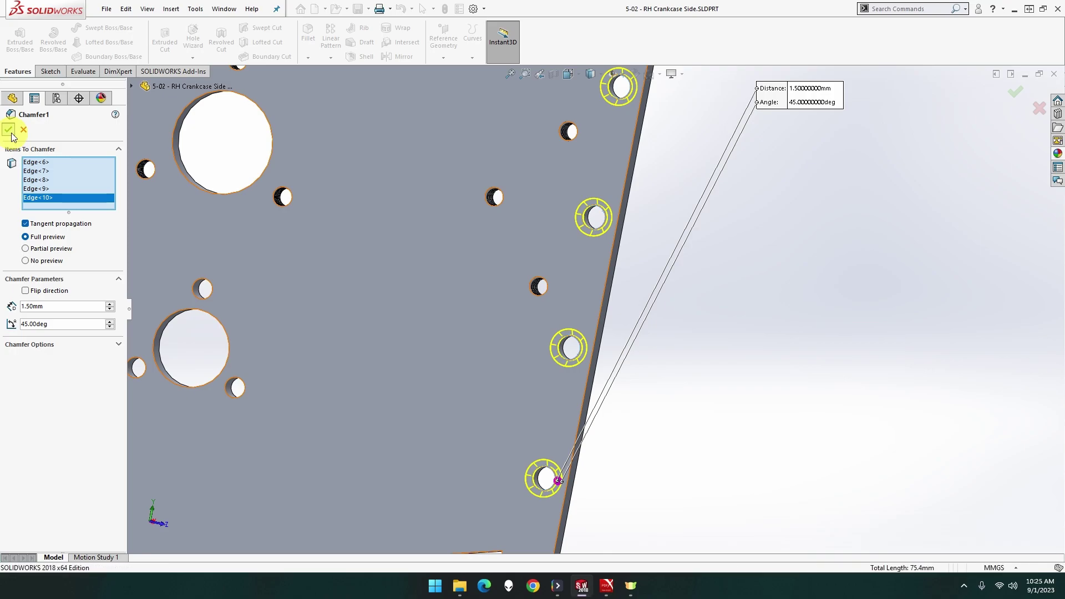
Step: Open Chamfer2 for editing and clear its five selected hole edges
left_click(44, 174)
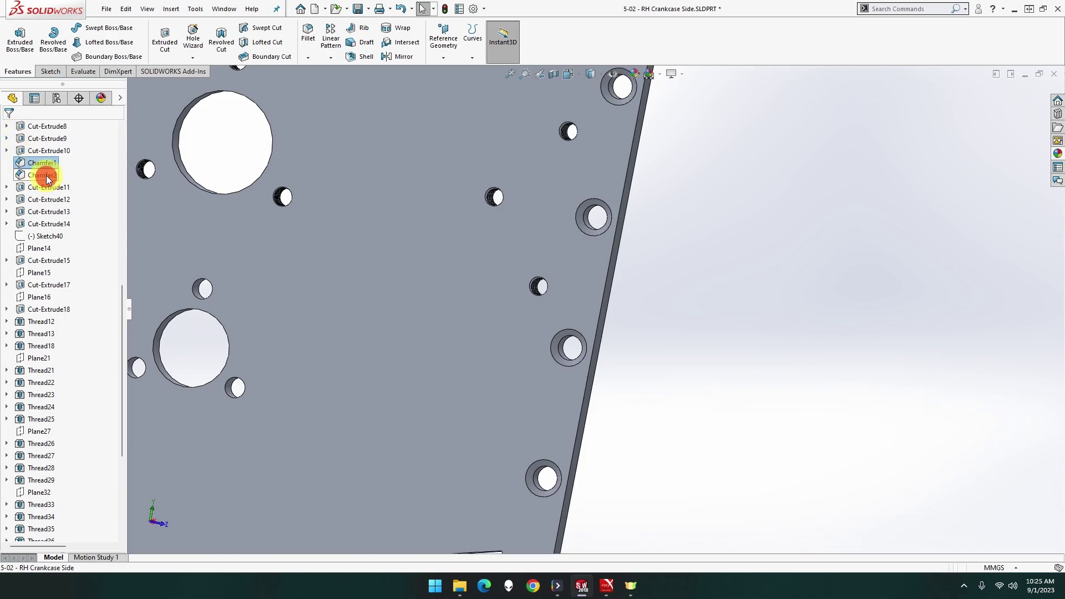
scroll(327, 254, "up", 5)
scroll(319, 212, "down", 4)
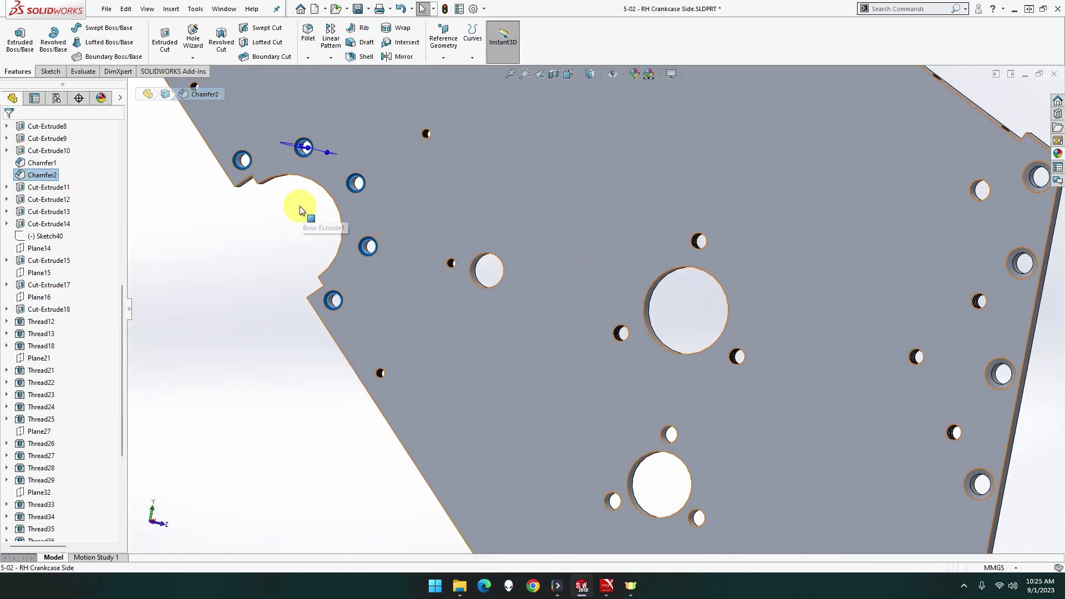
middle_click_drag(325, 235, 515, 256)
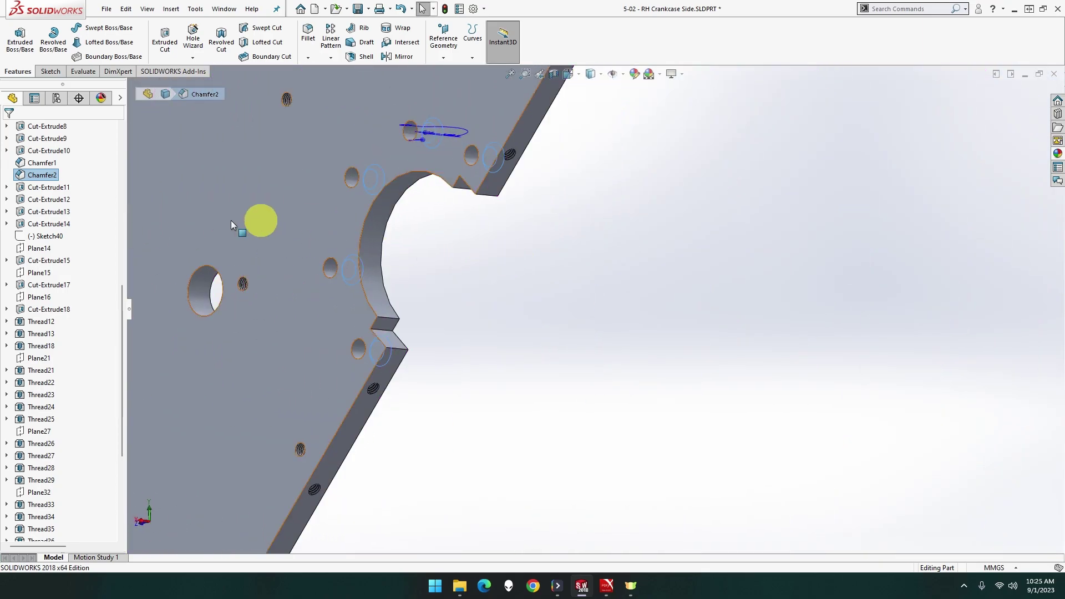
right_click(42, 175)
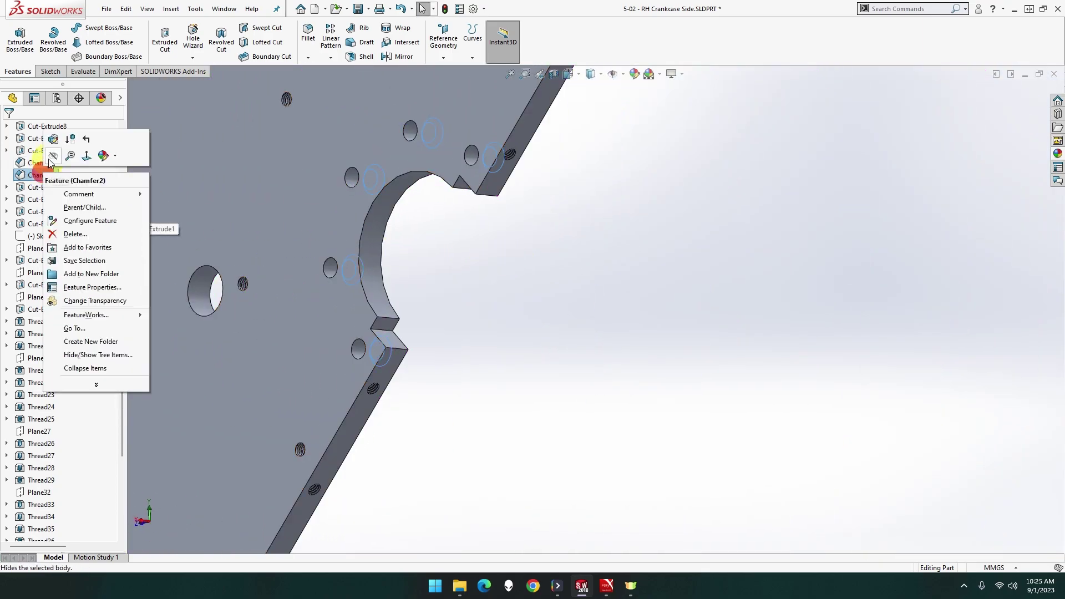
left_click(53, 139)
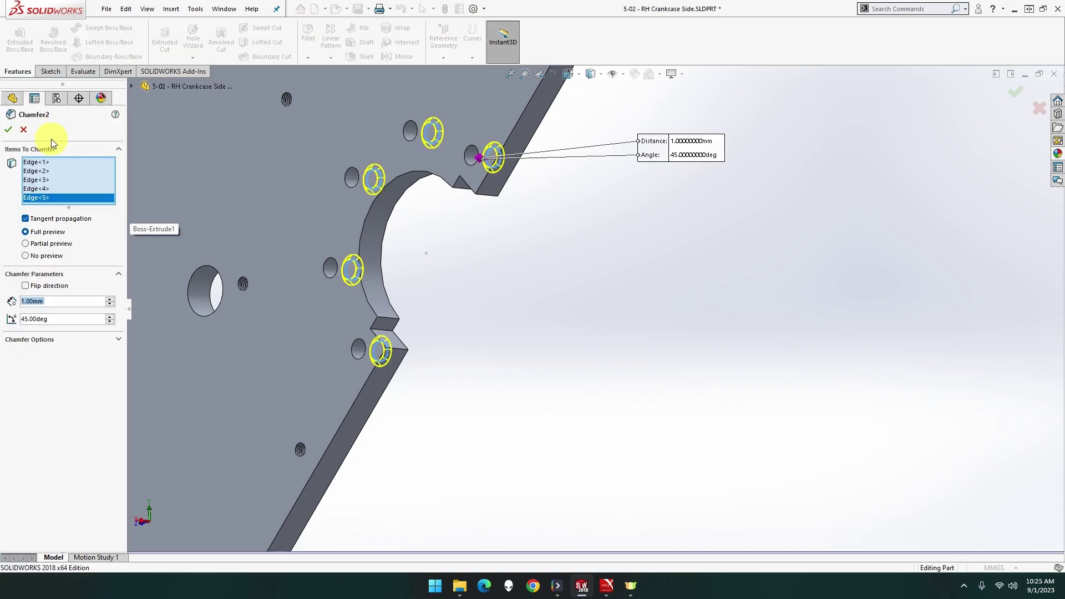
right_click(54, 164)
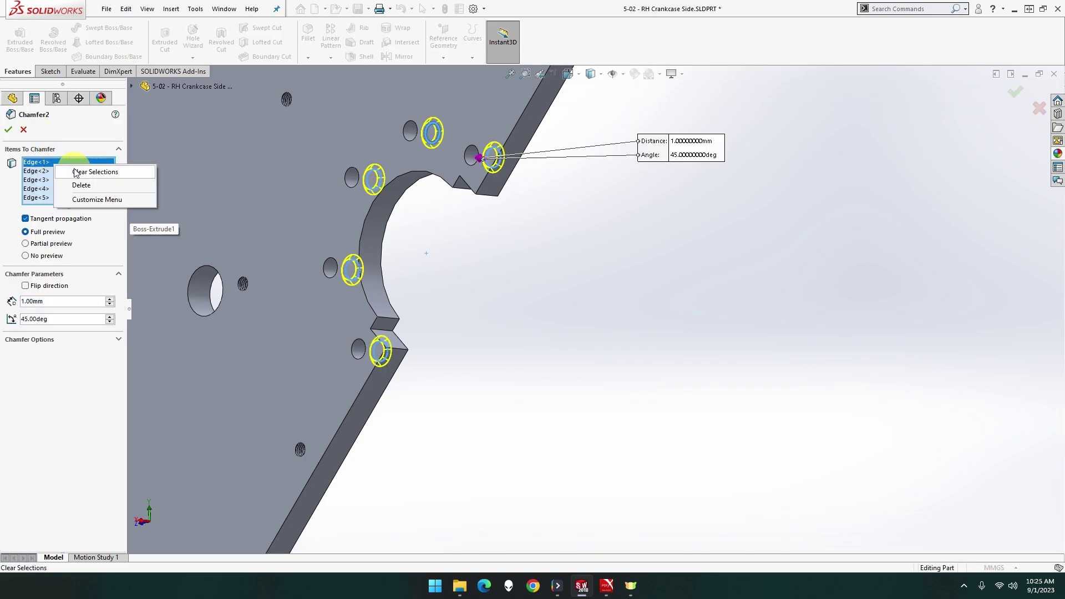
left_click(77, 173)
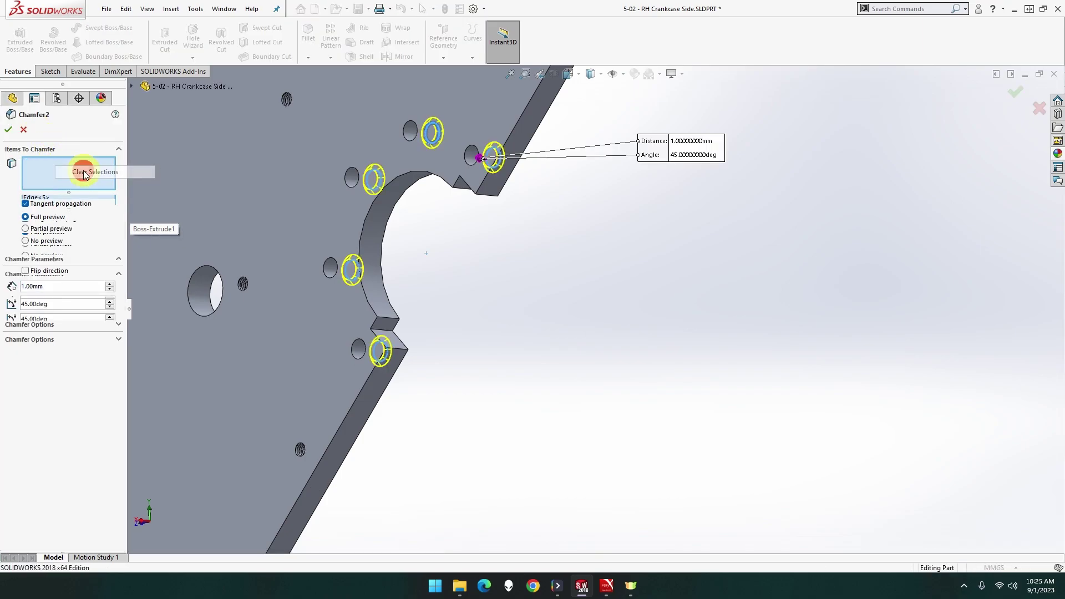
Step: Reassign Chamfer2 to the opposite-face edges of the five holes around the semicircular cutout
scroll(473, 162, "down", 3)
left_click(477, 161)
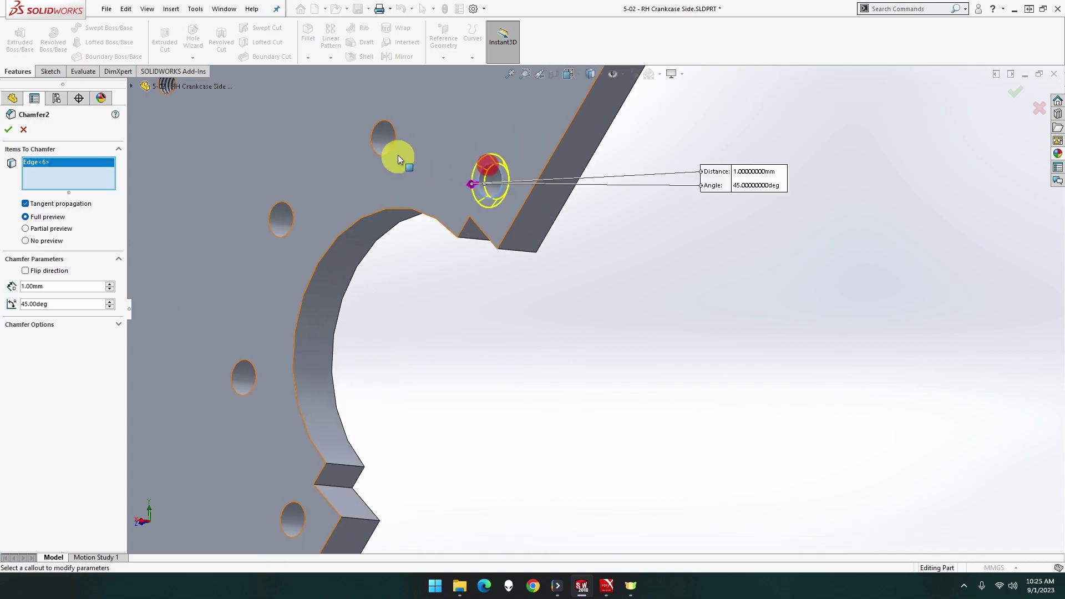
left_click(387, 123)
left_click(283, 207)
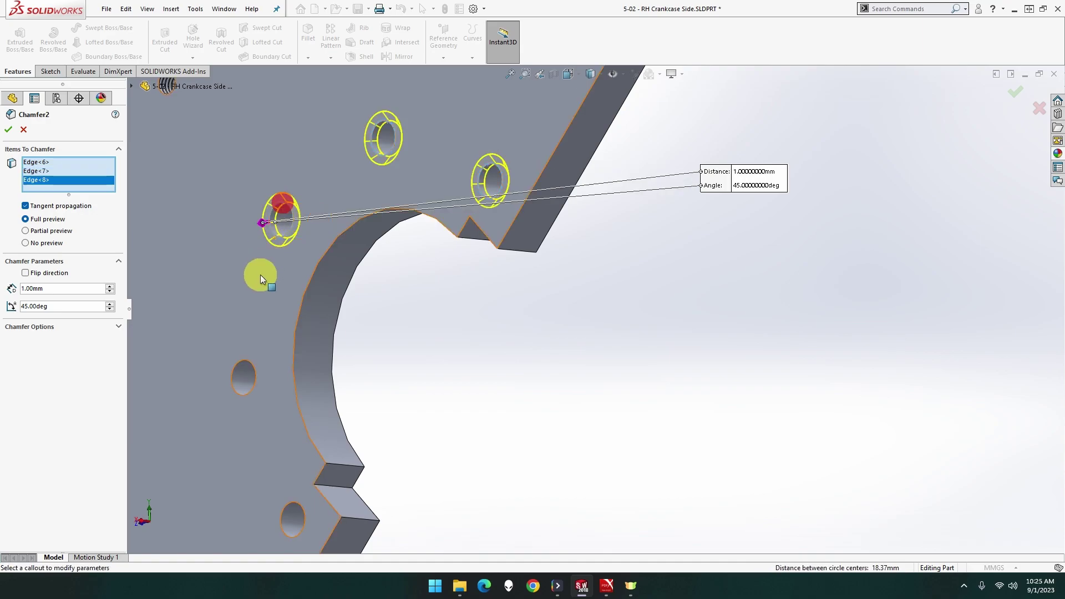
left_click(242, 368)
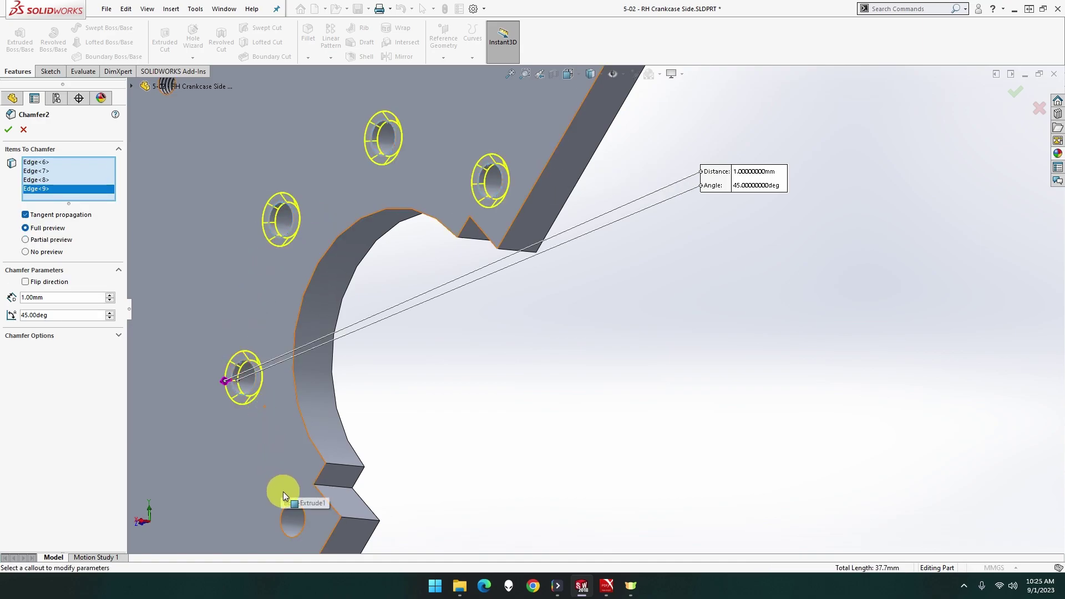
left_click(285, 504)
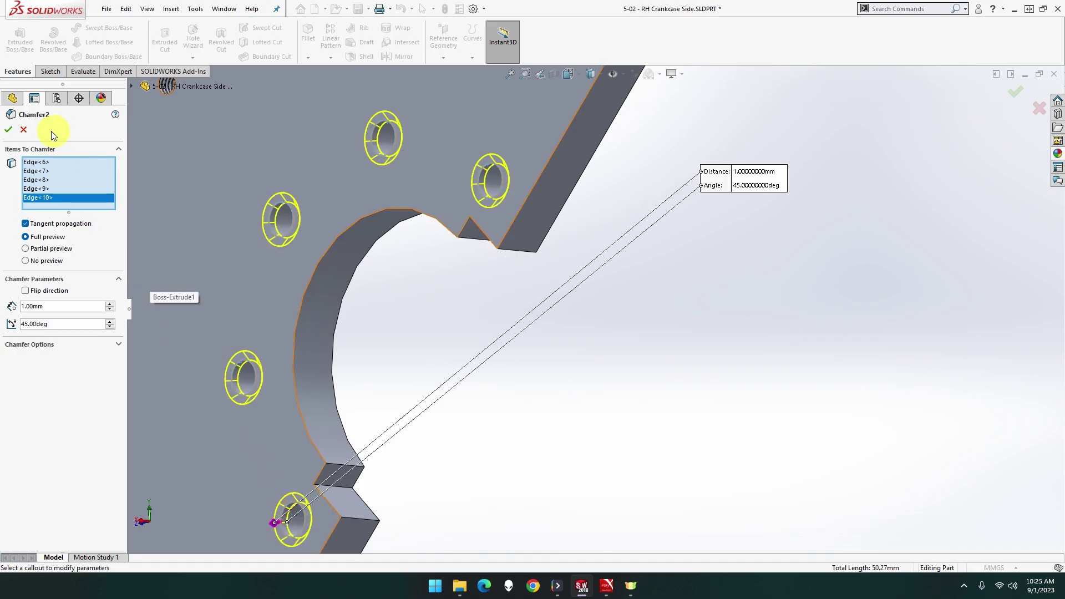
left_click(10, 131)
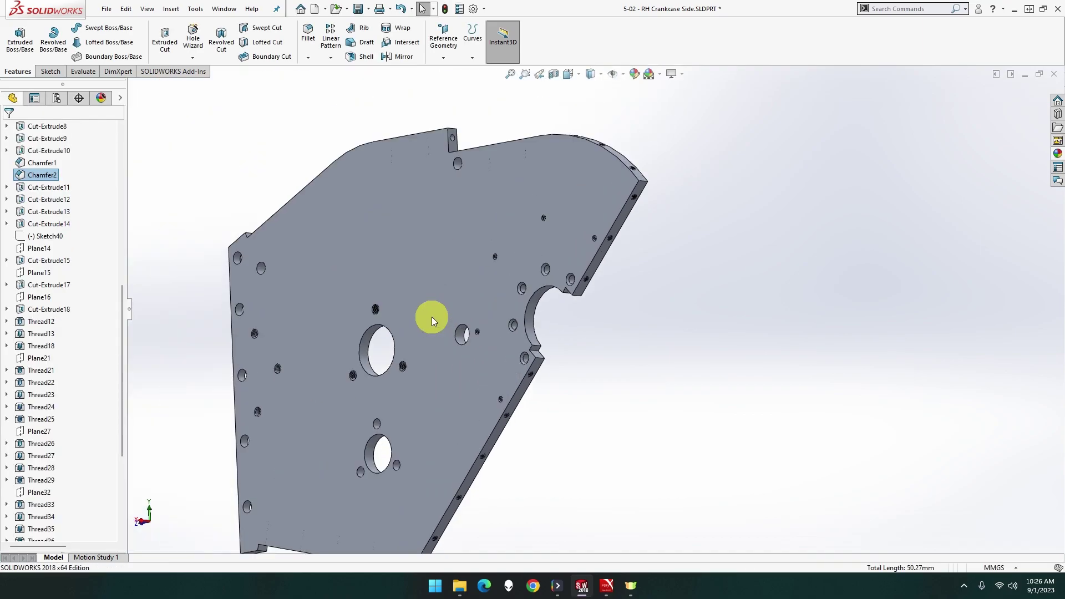
Step: View the plate face-on and look through its feature list for the cut that makes the 25 mm hole
right_click(432, 316)
left_click(508, 299)
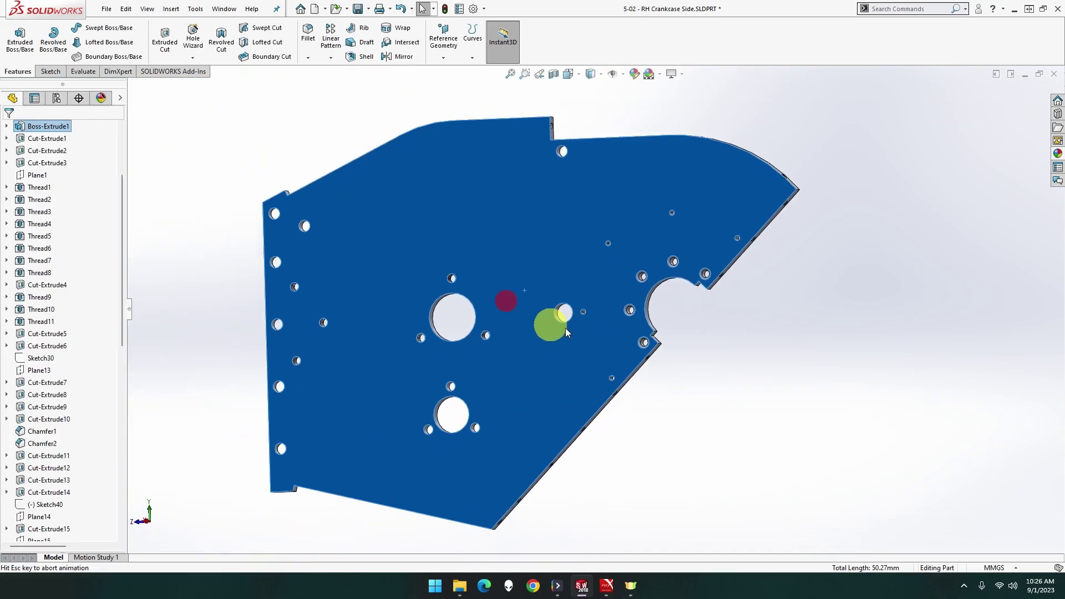
left_click(742, 372)
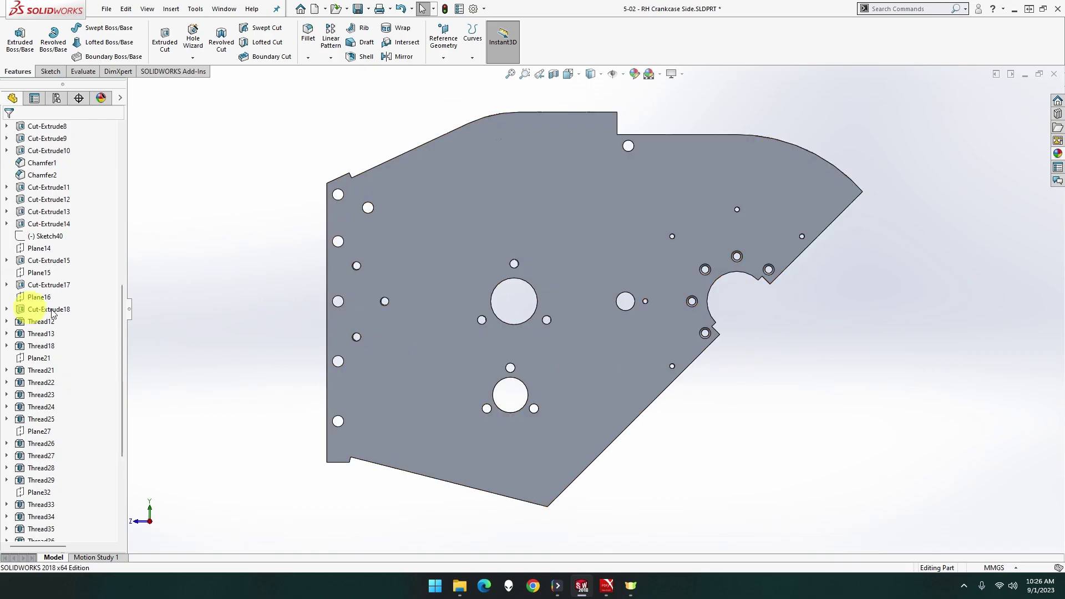
left_click(512, 283)
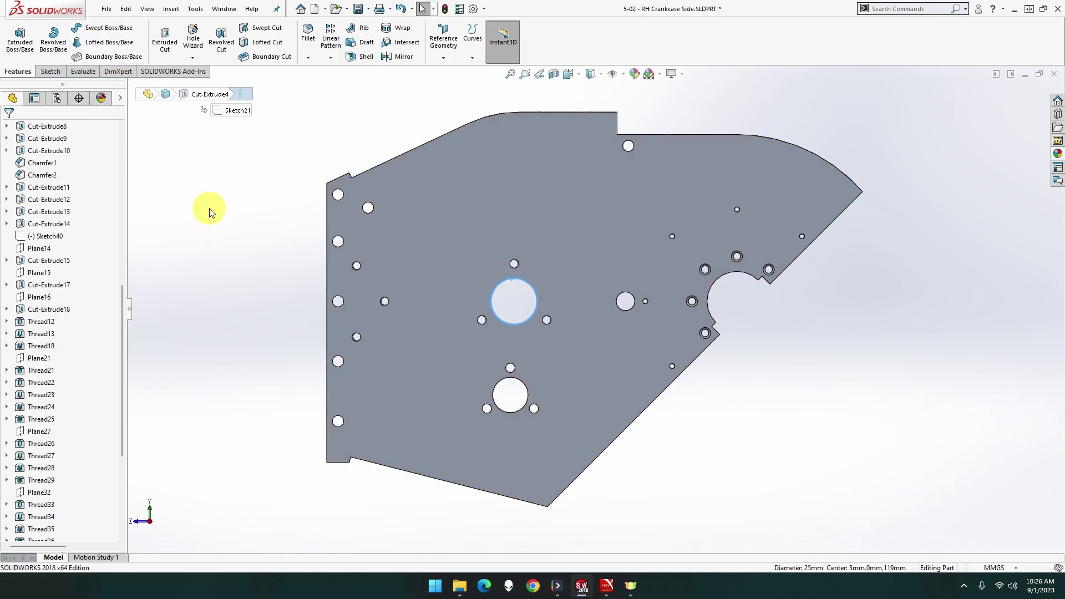
right_click(463, 275)
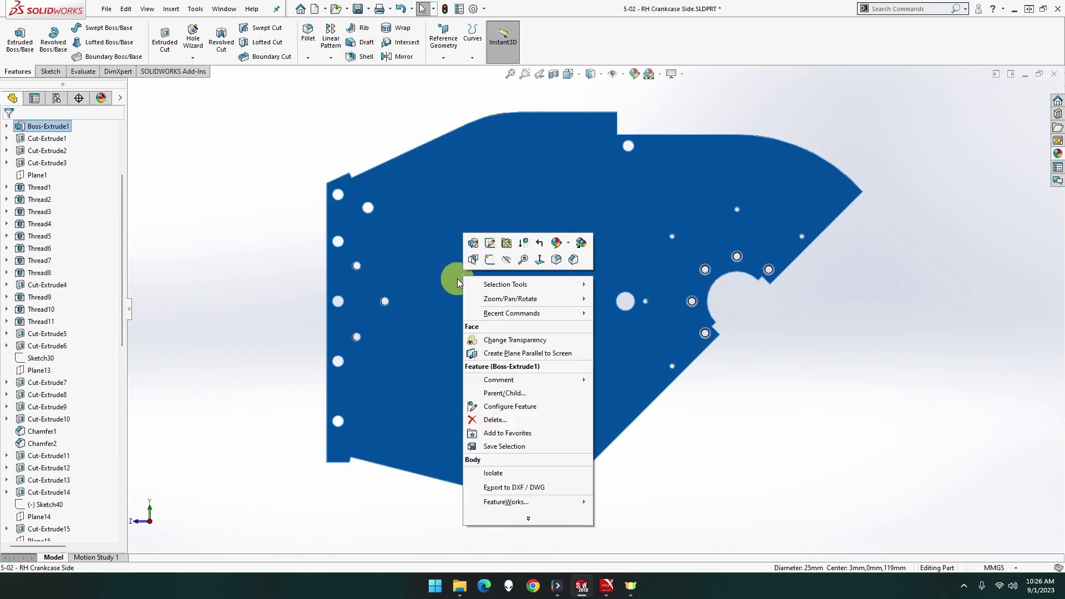
left_click(220, 286)
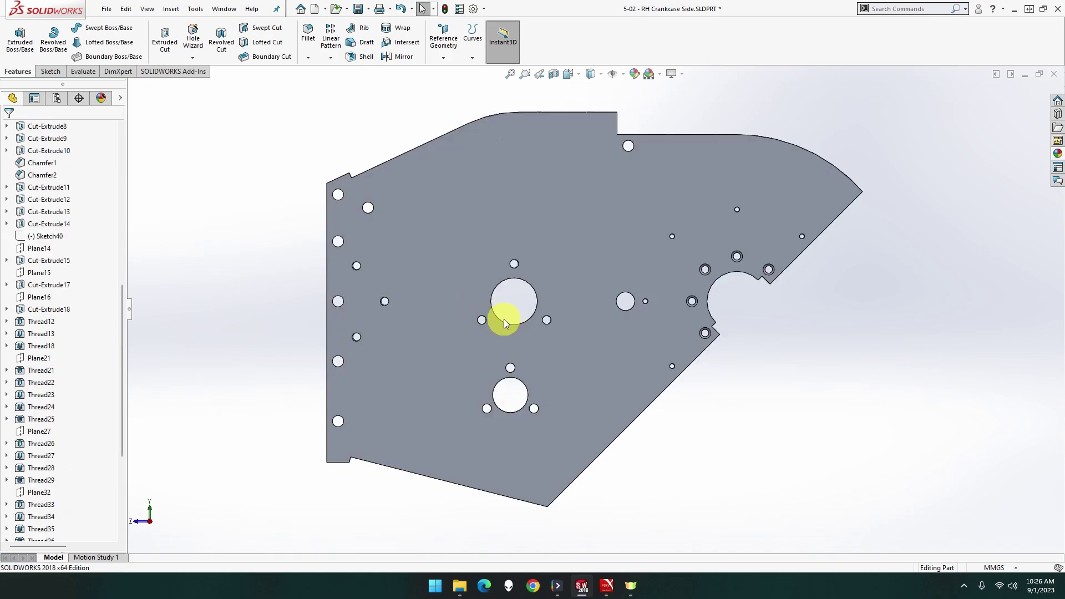
left_click(502, 320)
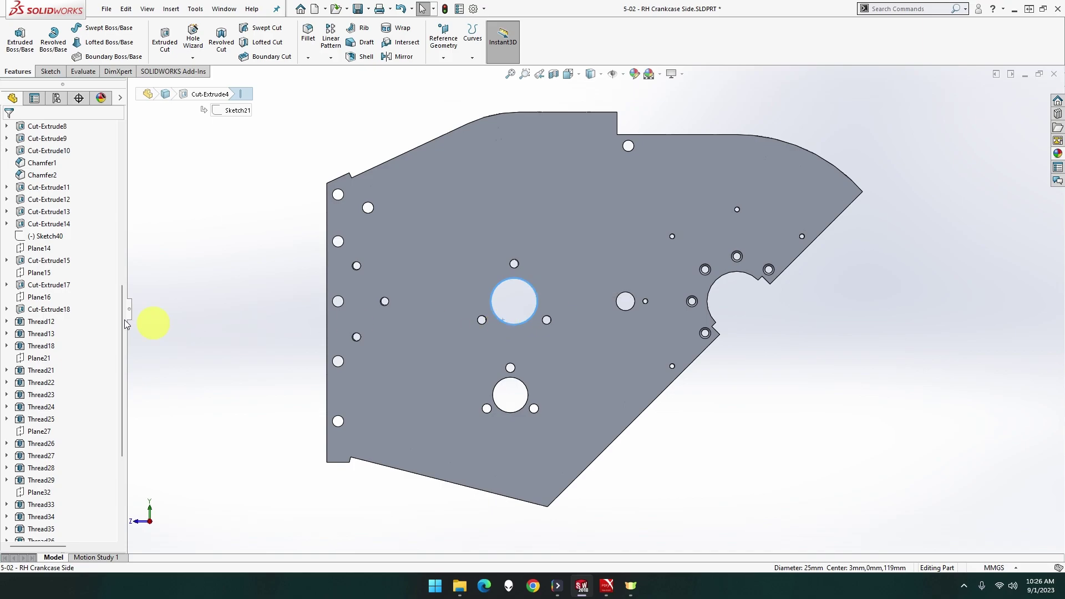
scroll(64, 381, "down", 5)
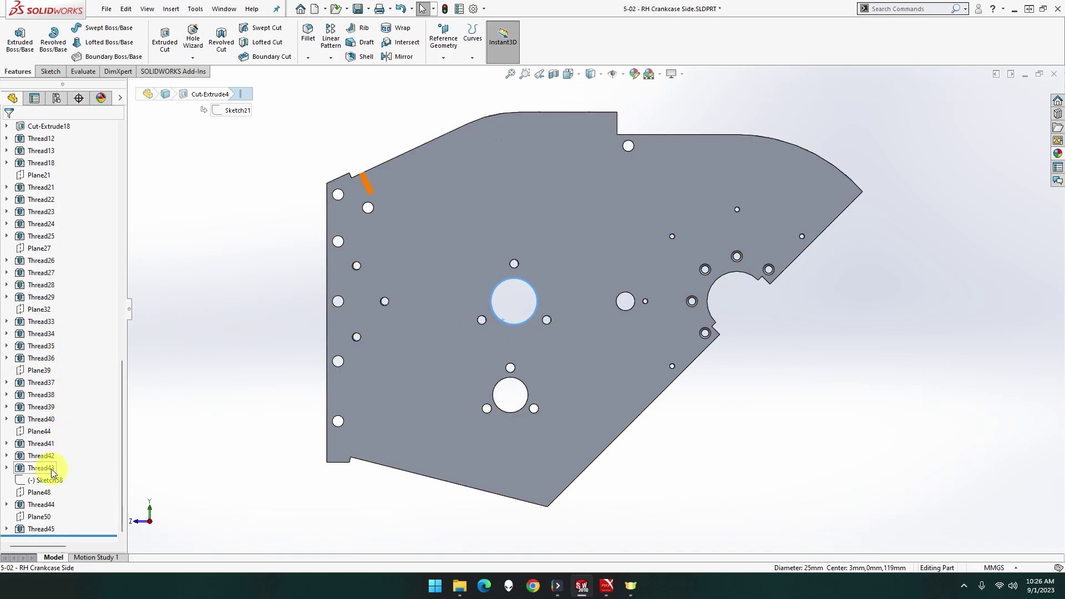
scroll(57, 400, "up", 5)
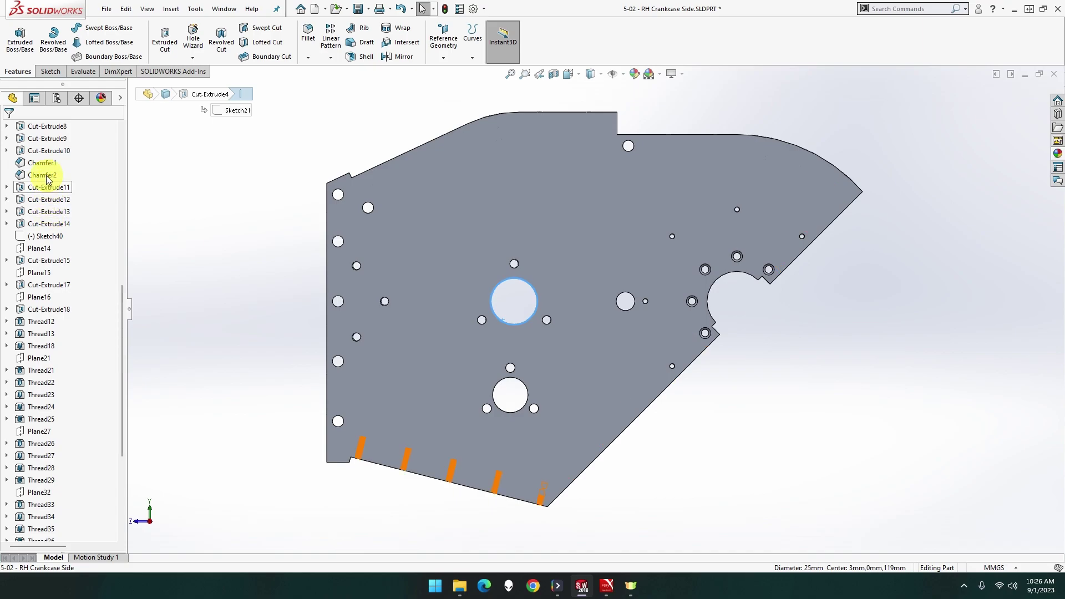
scroll(48, 158, "up", 1)
scroll(48, 157, "up", 7)
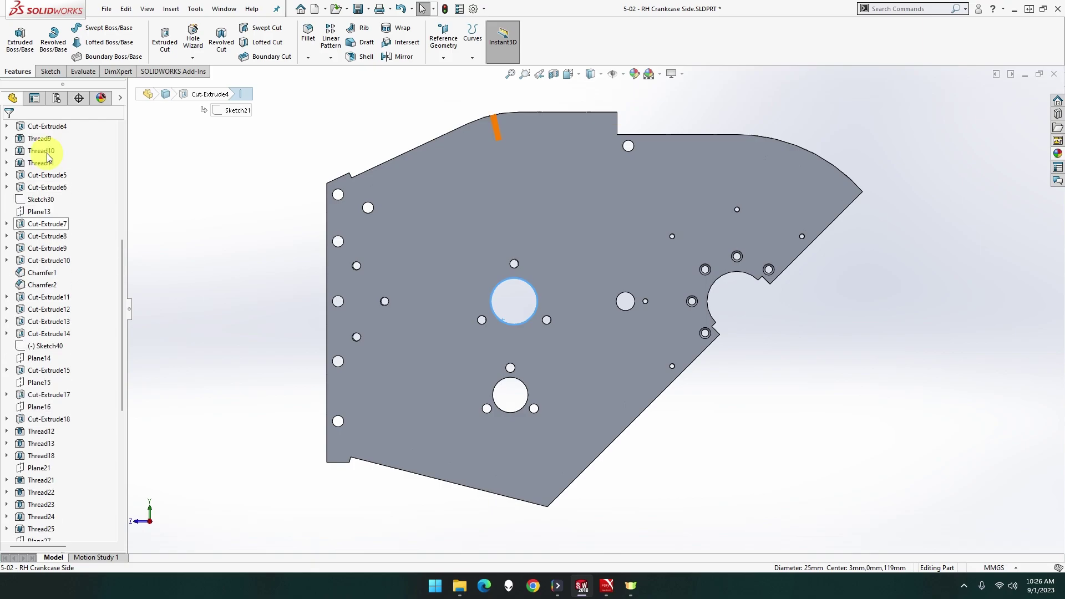
scroll(75, 163, "up", 1)
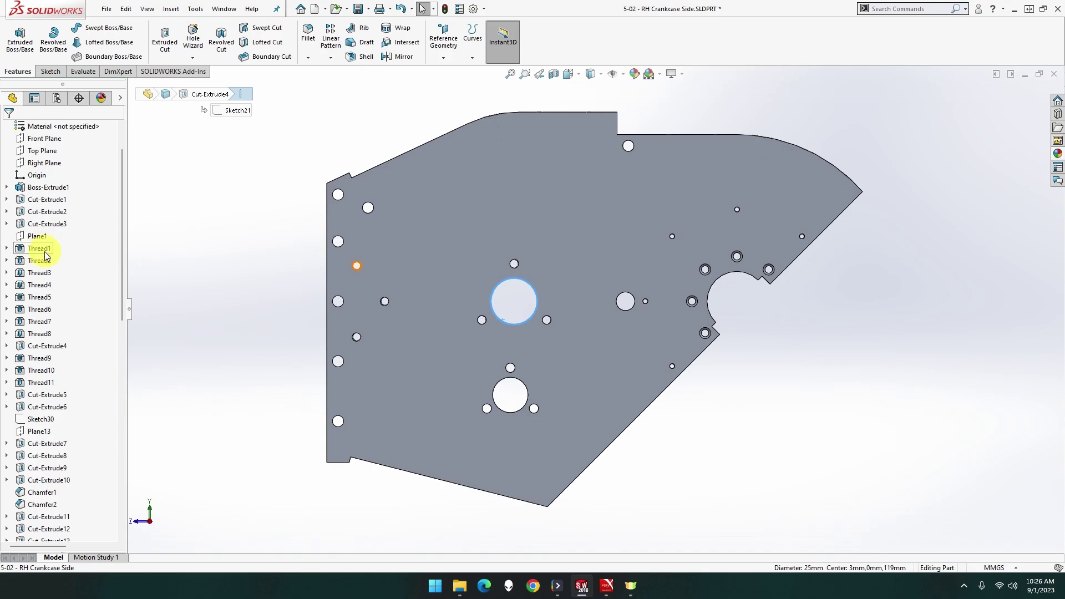
left_click(49, 346)
left_click(56, 311)
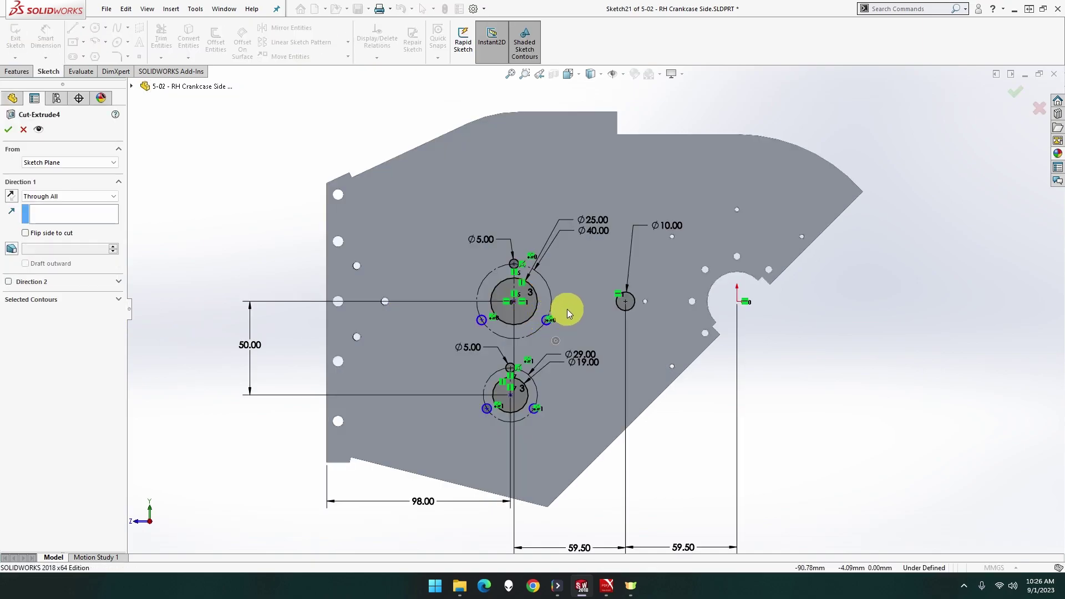
scroll(613, 311, "down", 1)
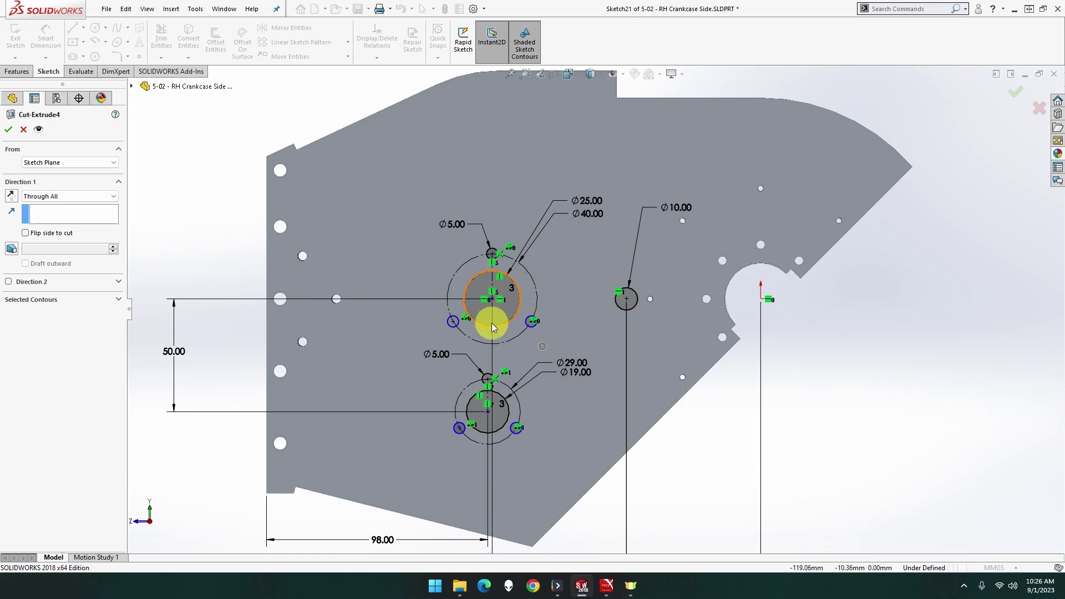
left_click(232, 303)
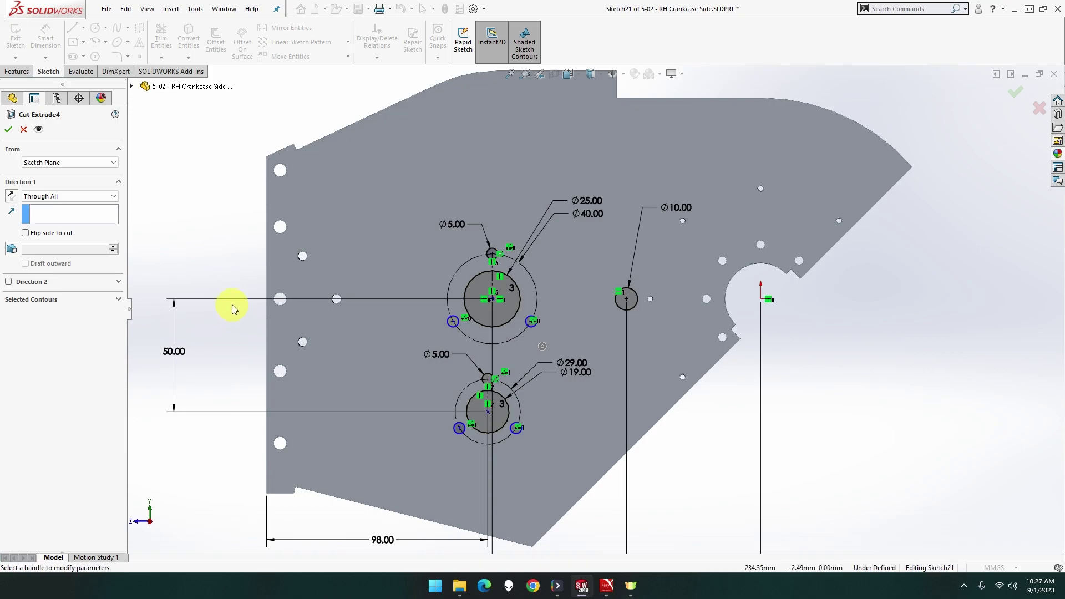
left_click(232, 302)
left_click(176, 304)
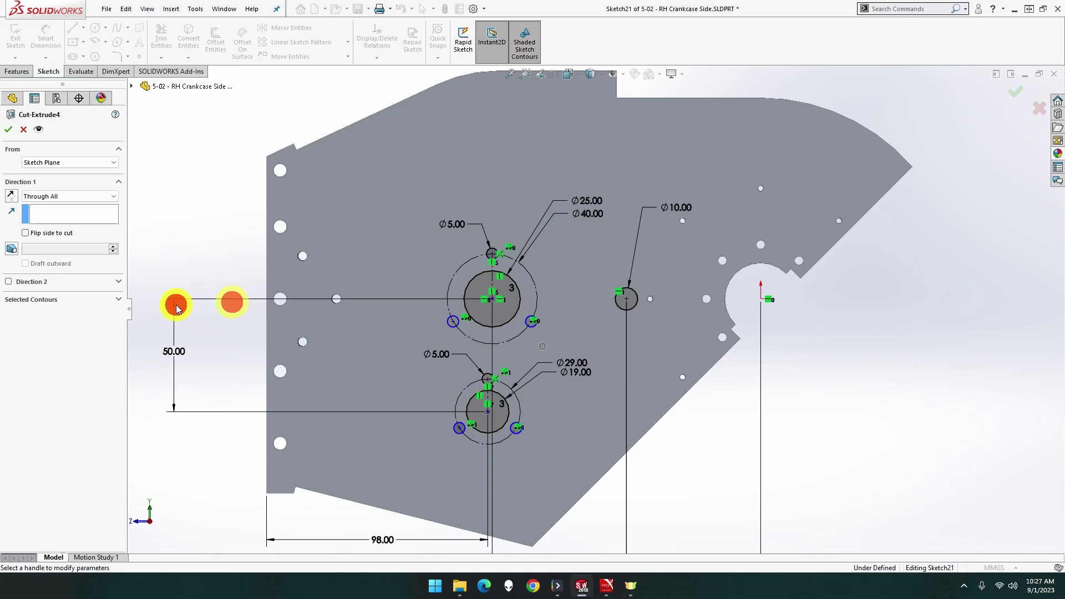
left_click(173, 307)
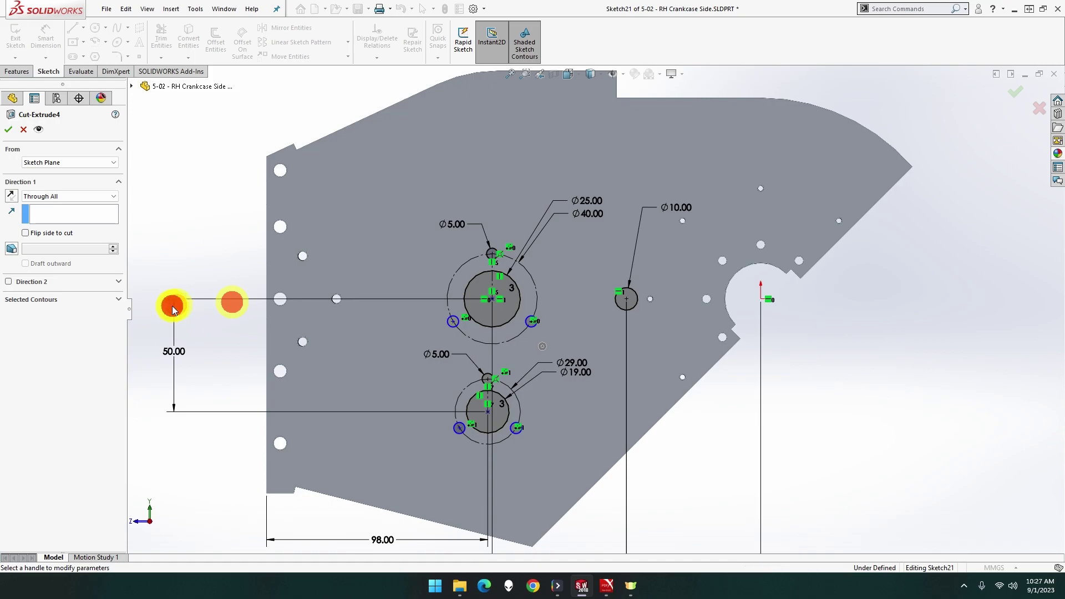
left_click(177, 269)
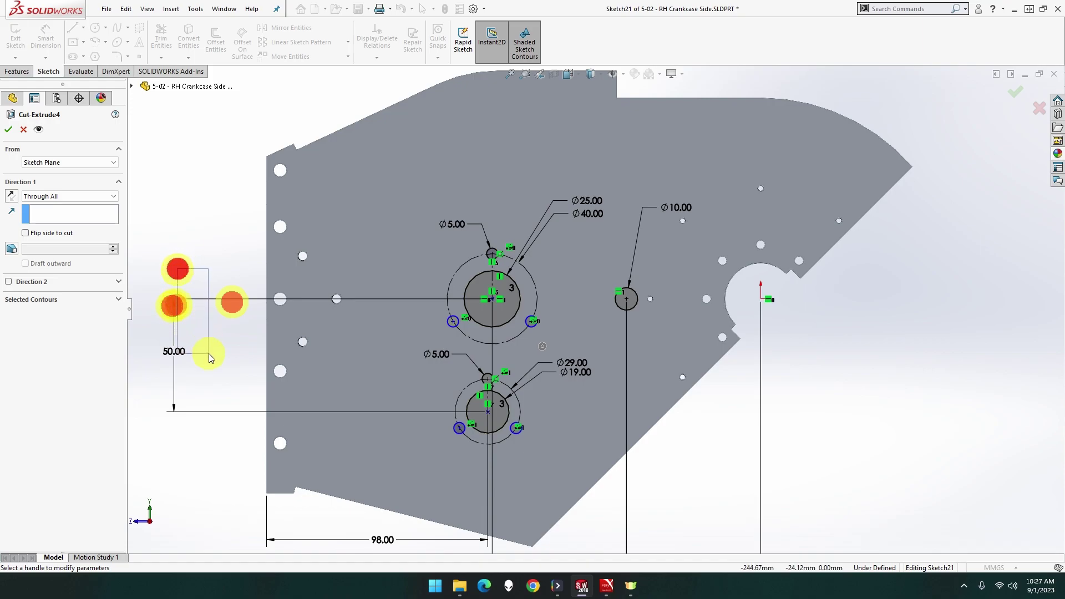
left_click_drag(159, 428, 159, 429)
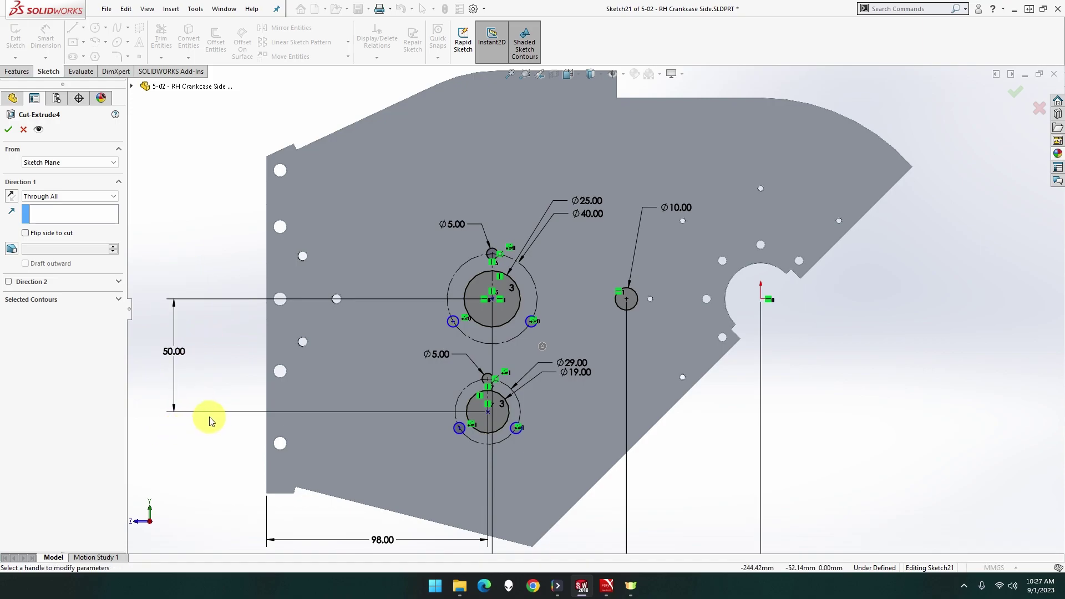
left_click(515, 317)
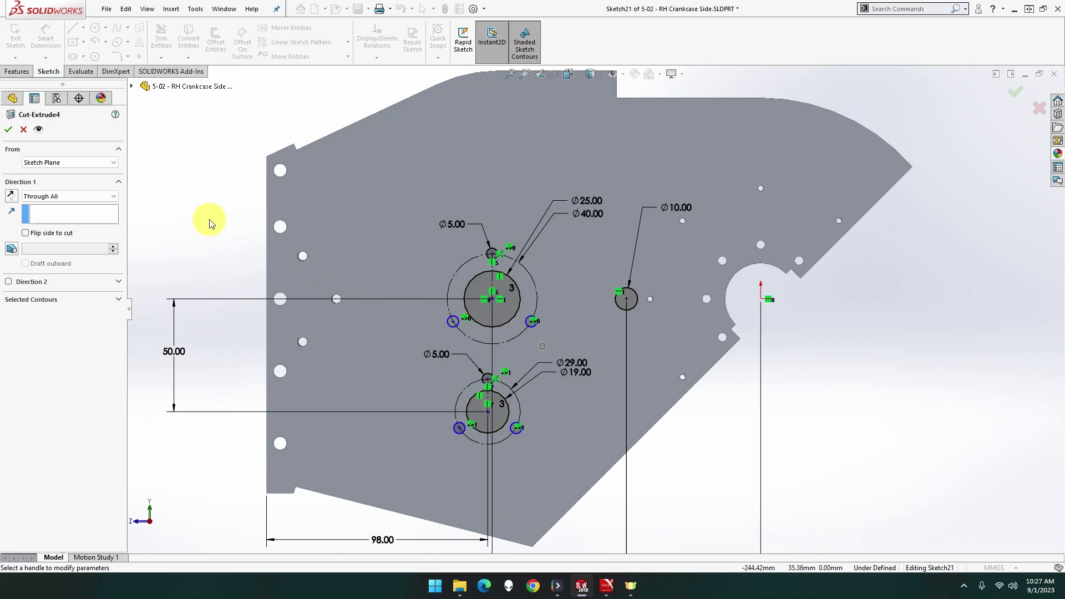
left_click(24, 129)
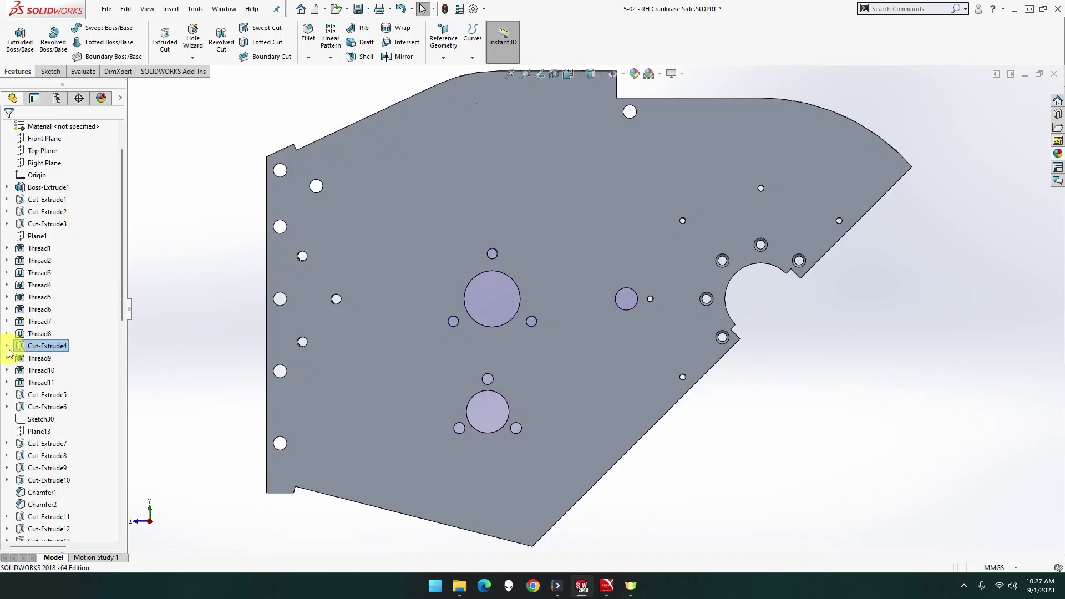
Step: Open Sketch21 of Cut-Extrude4 for editing and delete the 50 mm vertical dimension between the two large holes
left_click(7, 345)
left_click(25, 358)
left_click(50, 322)
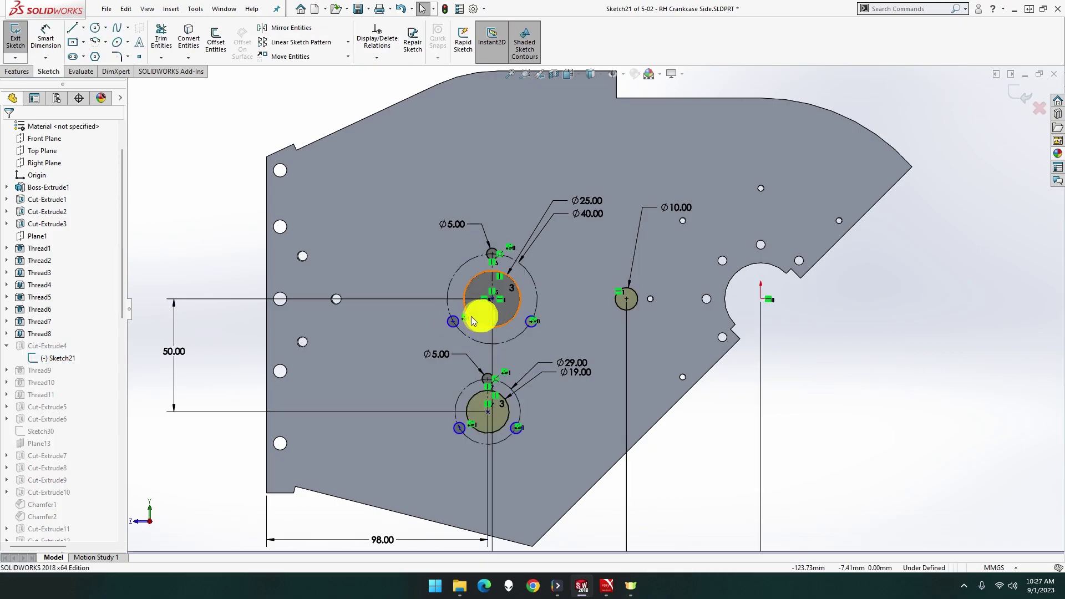
double_click(172, 352)
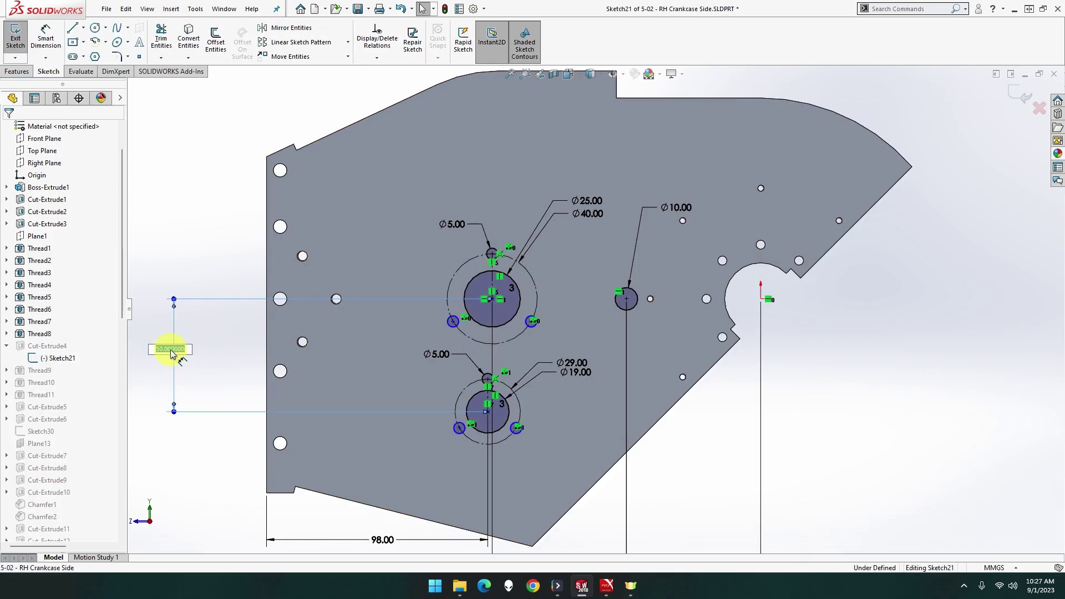
key("Return")
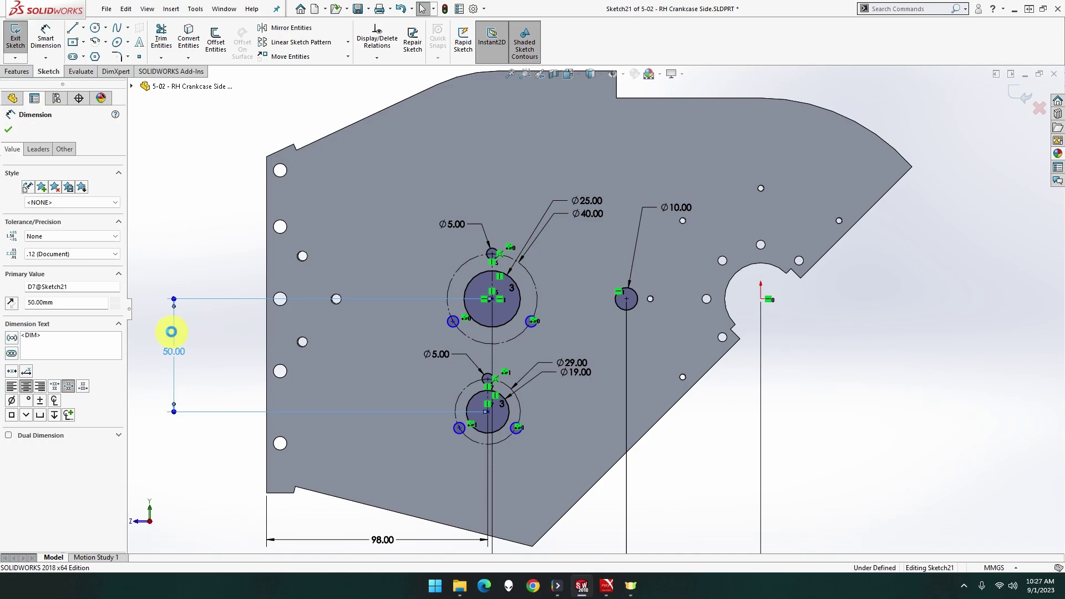
key("Delete")
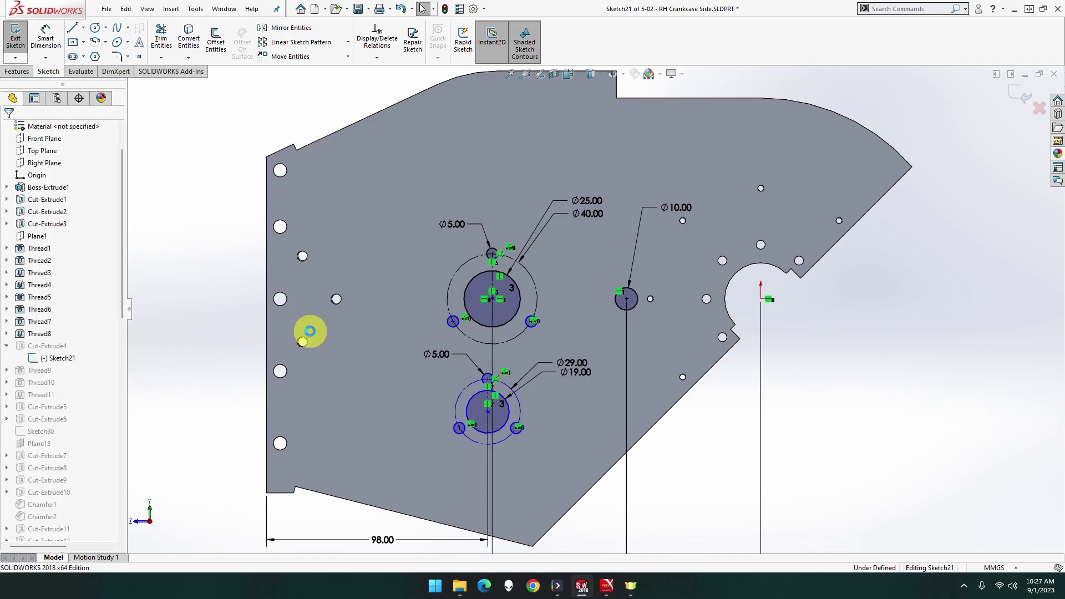
Step: Delete the upper 25 mm hole circle and its 40 mm construction circle from the sketch
left_click(465, 306)
key("Delete")
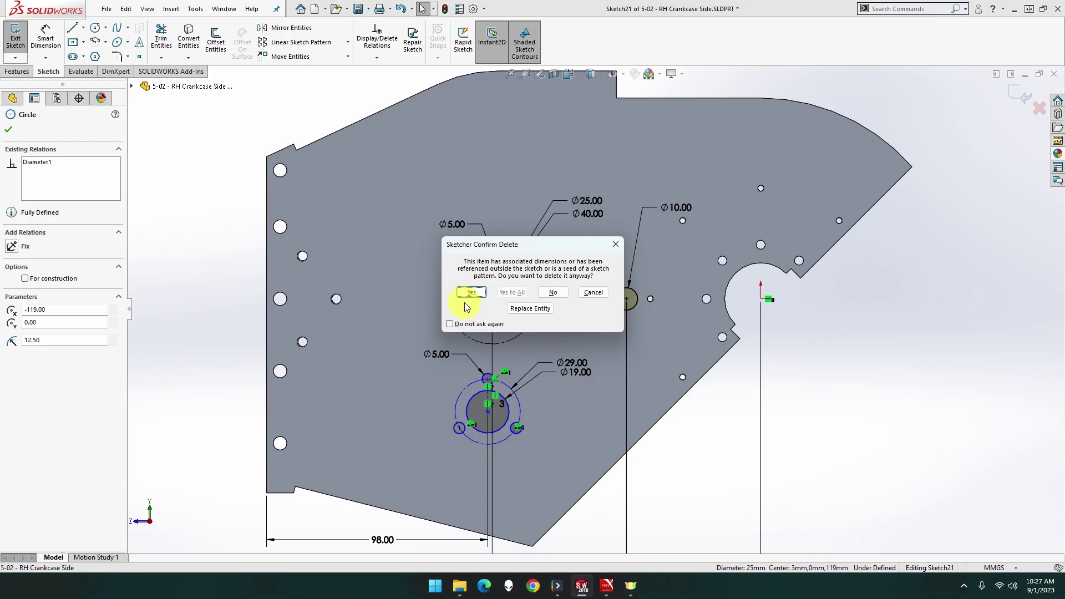
left_click(470, 295)
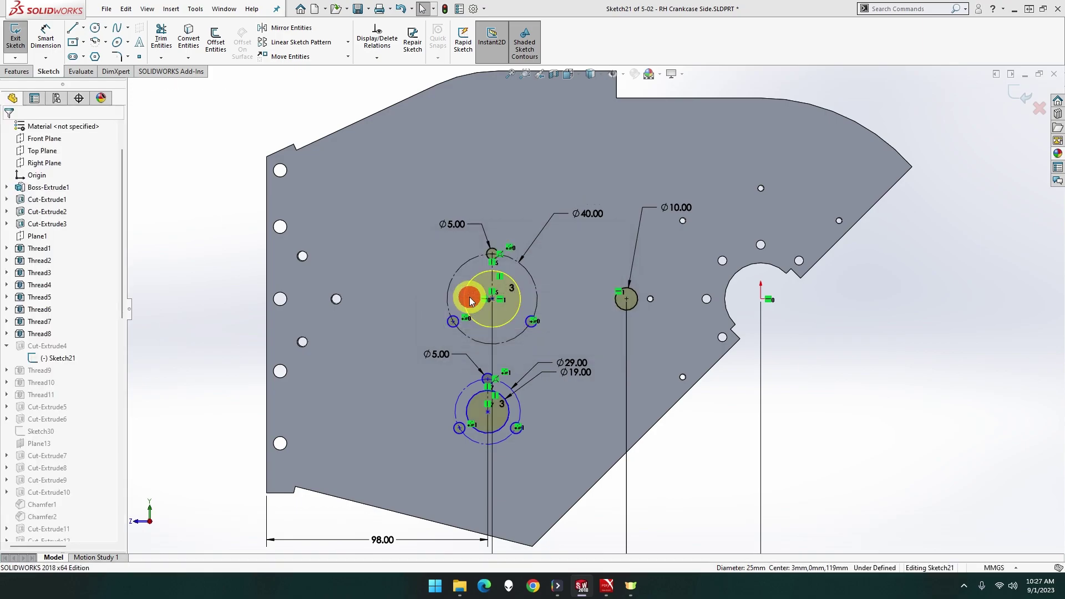
left_click(535, 300)
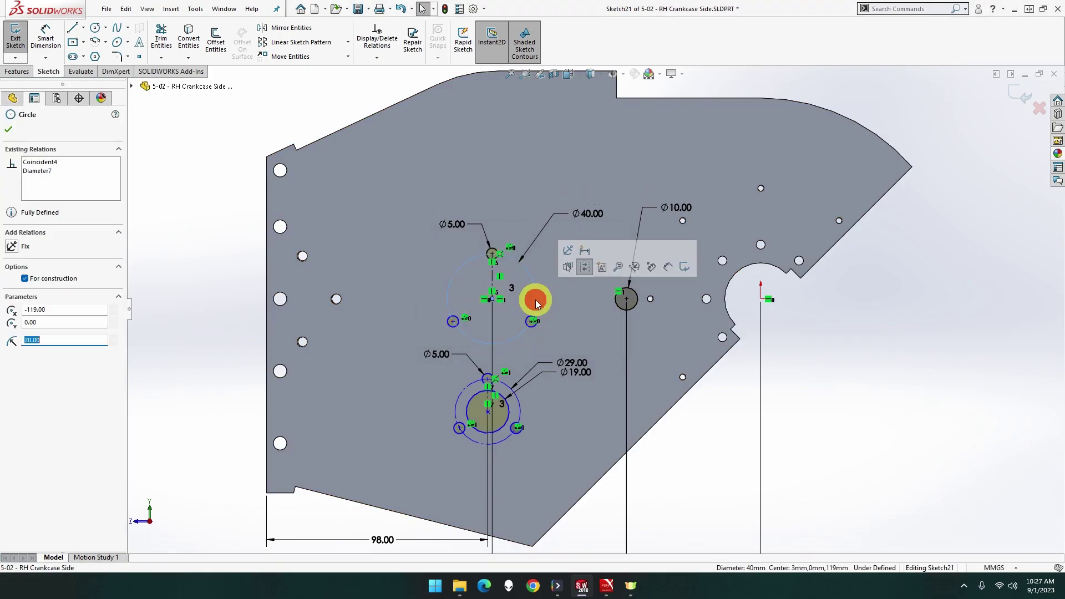
key("Delete")
left_click(472, 292)
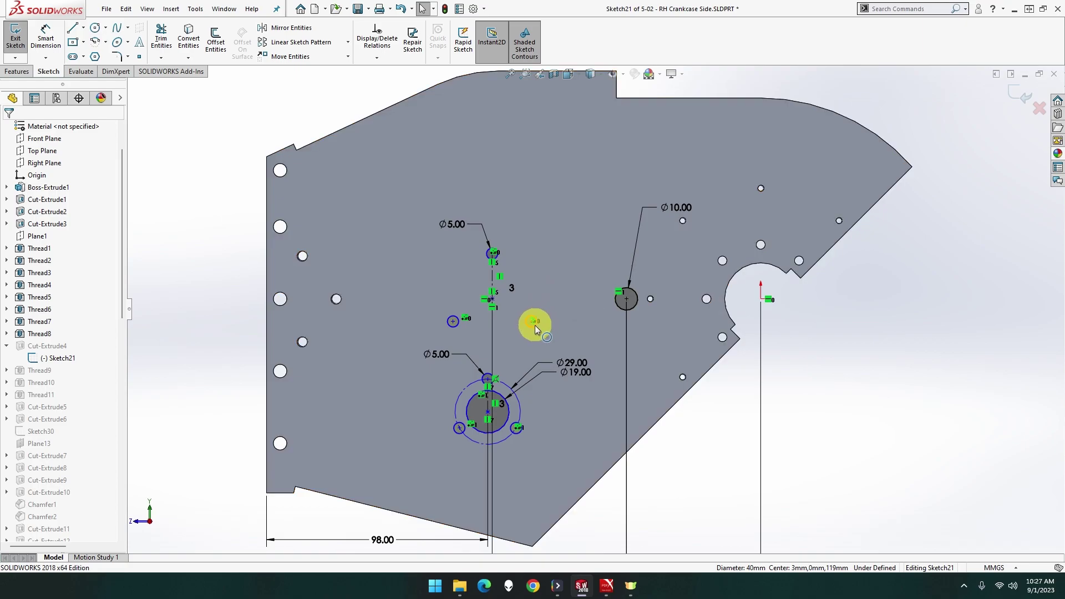
Step: Delete the three 5 mm bolt-hole circles that surrounded the upper large hole
left_click(498, 258)
key("Delete")
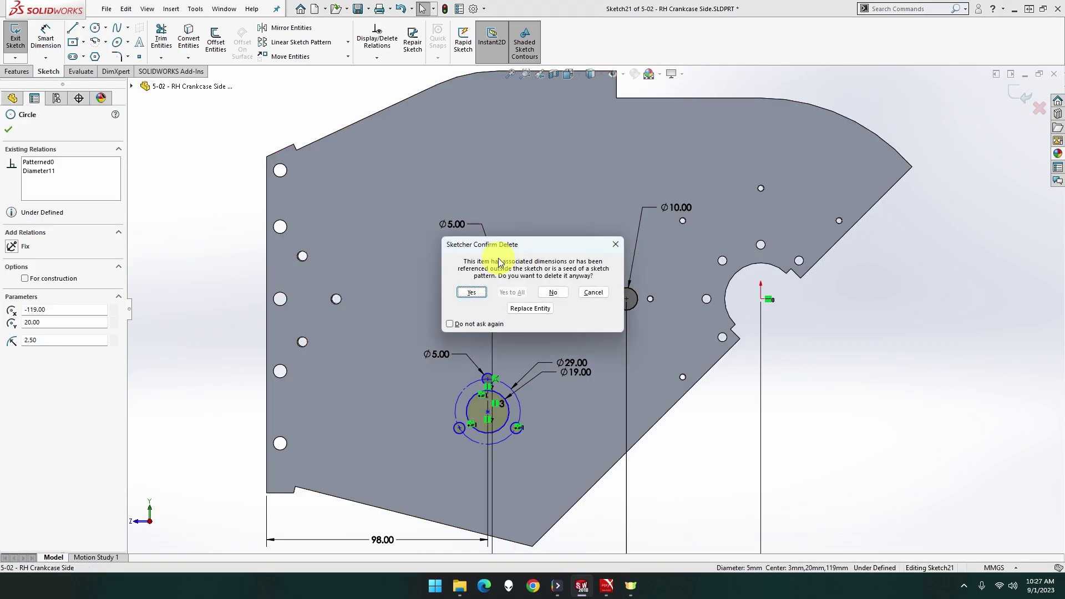
left_click(482, 293)
left_click(531, 318)
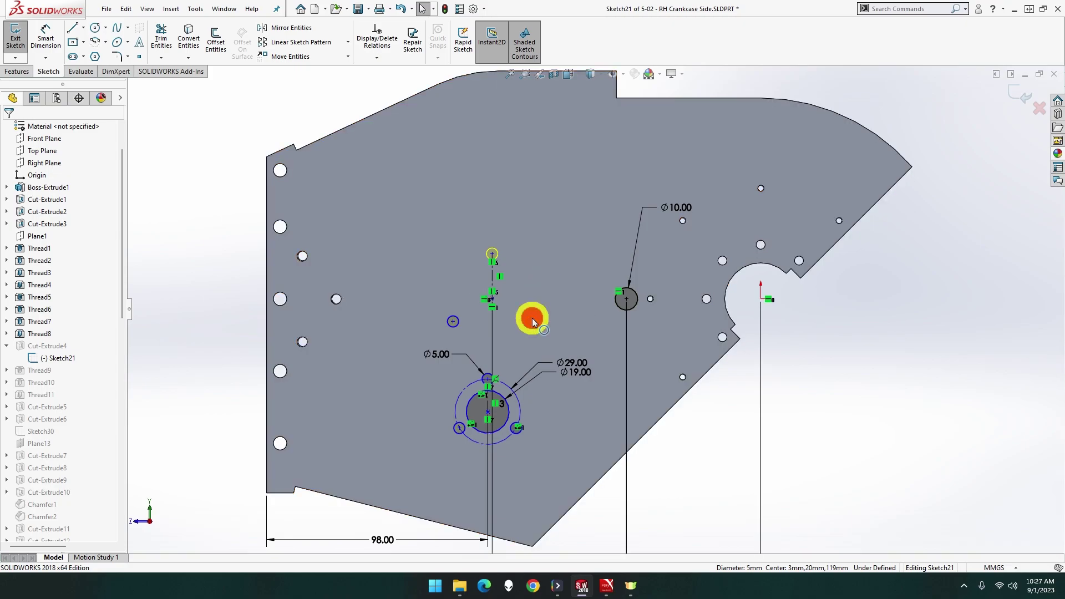
key("Delete")
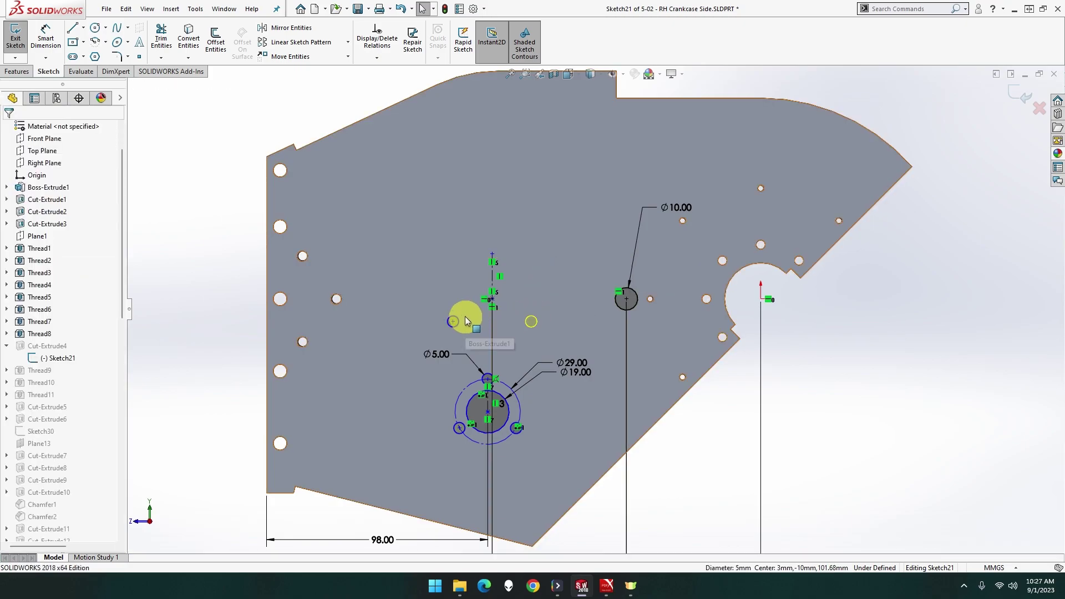
left_click(450, 319)
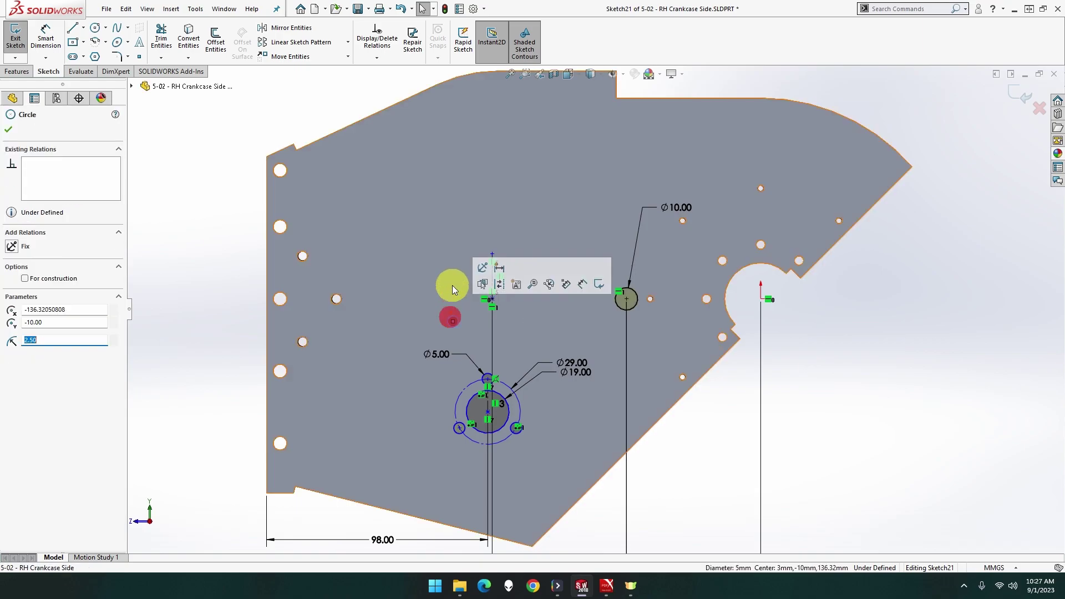
key("Escape")
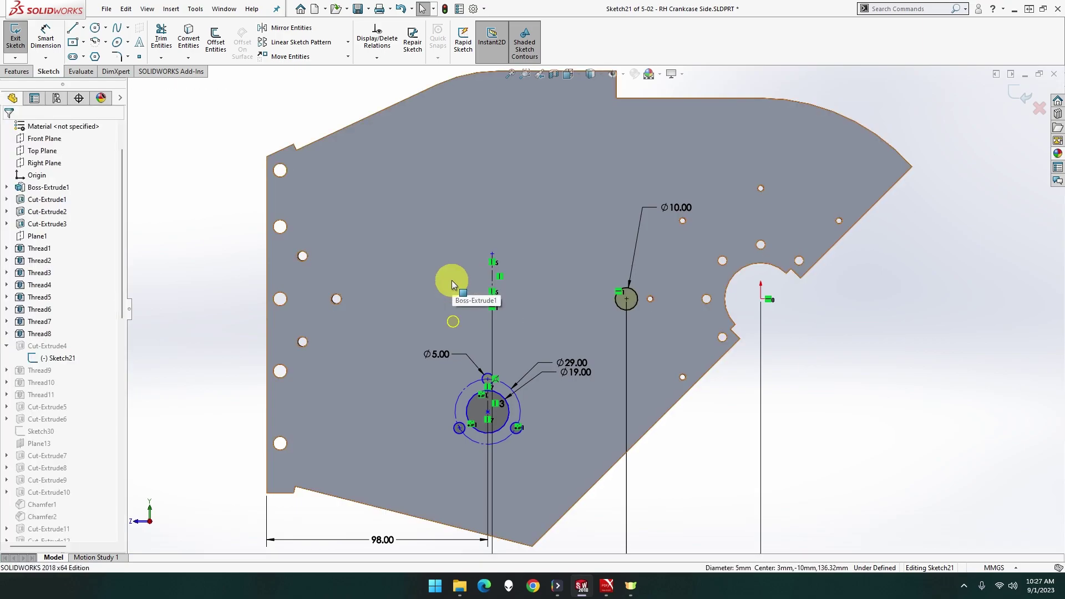
left_click(218, 275)
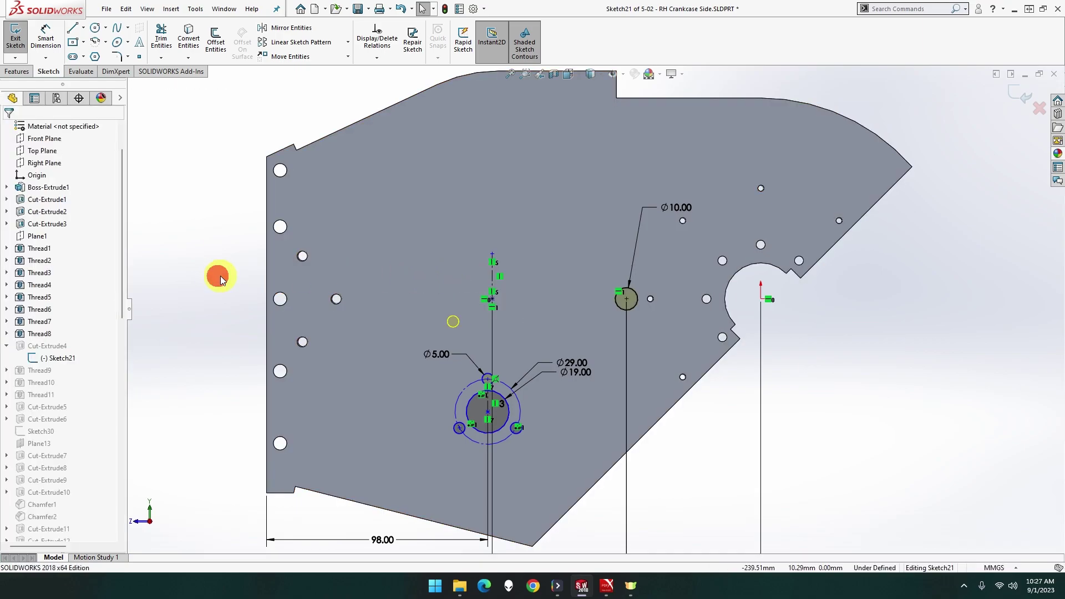
left_click(453, 321)
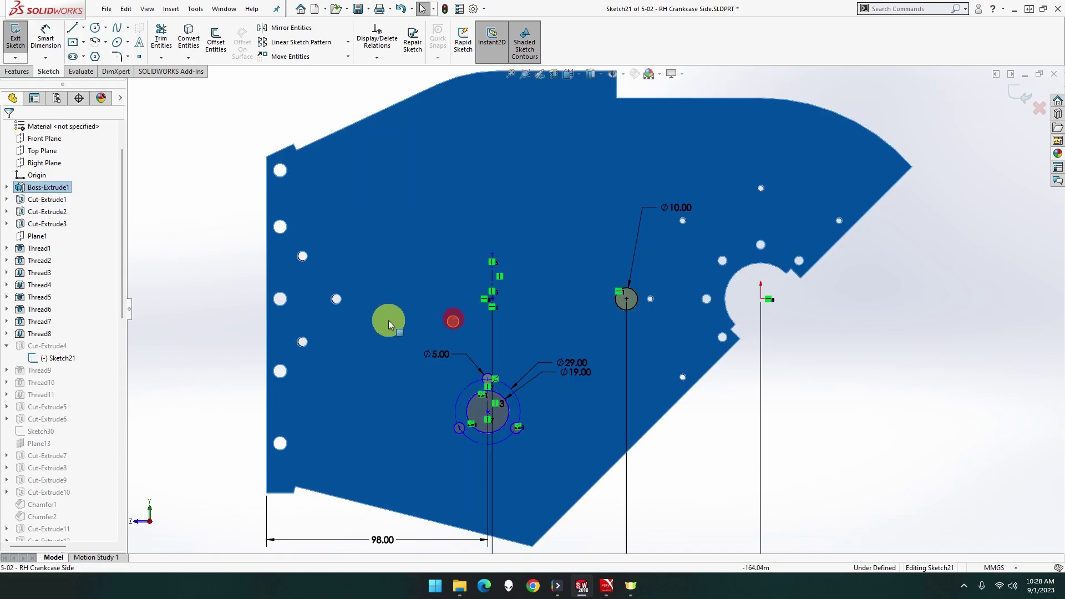
left_click(250, 302)
key("ctrl+Right")
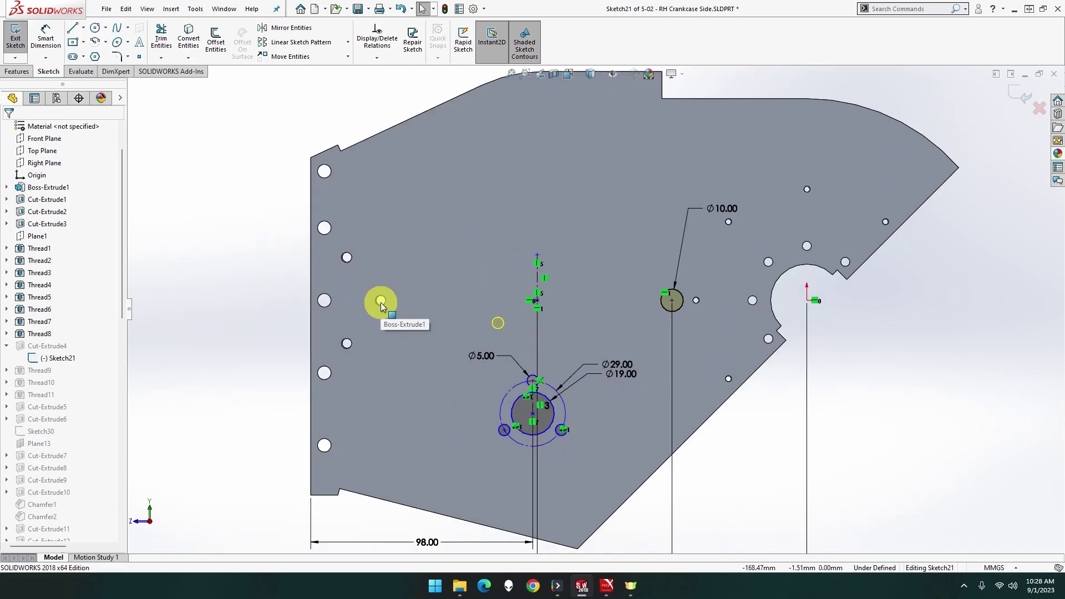
left_click(250, 302)
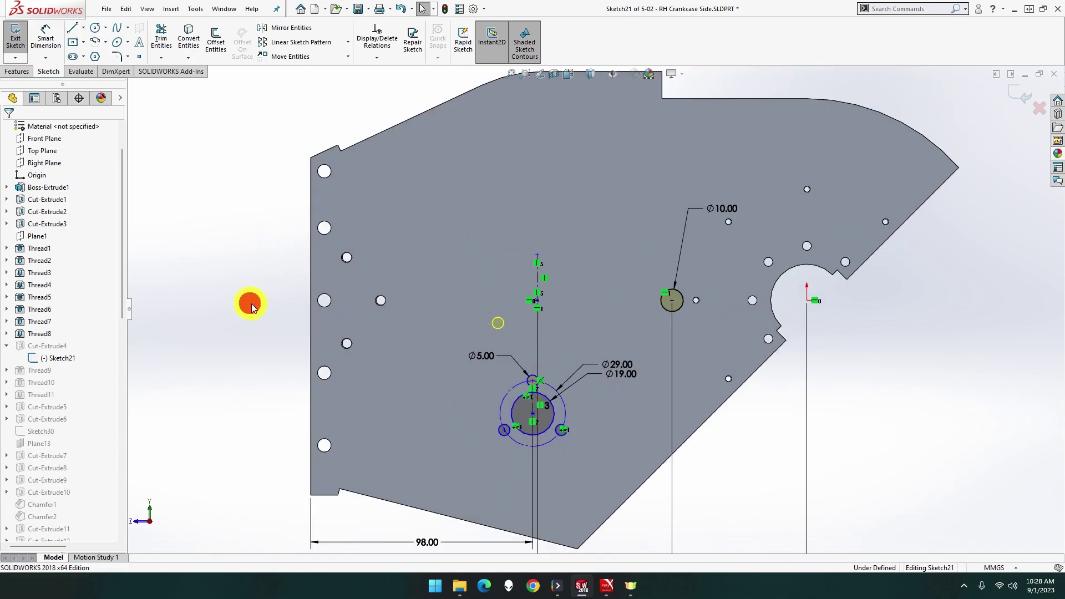
left_click(503, 326)
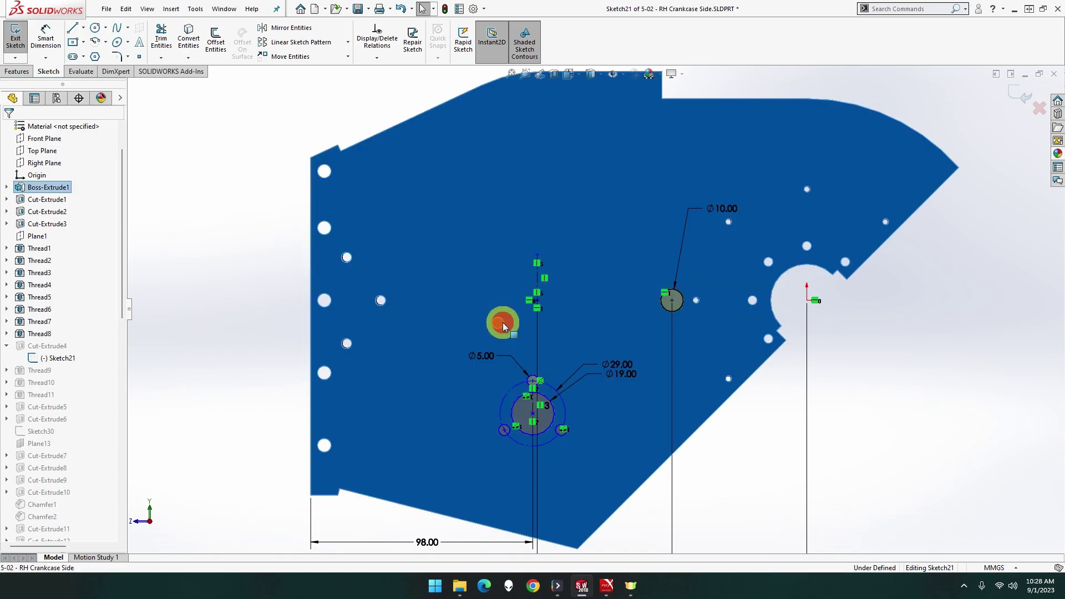
left_click(257, 301)
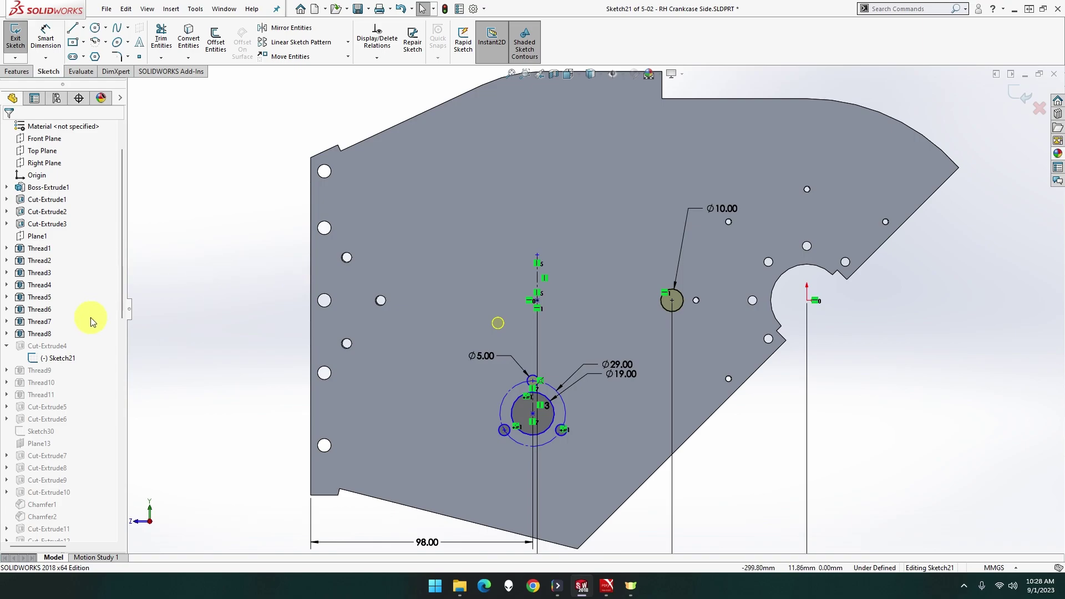
Step: Sketch a horizontal centerline from the origin to the centre of the middle hole along the plate's left edge
left_click(84, 28)
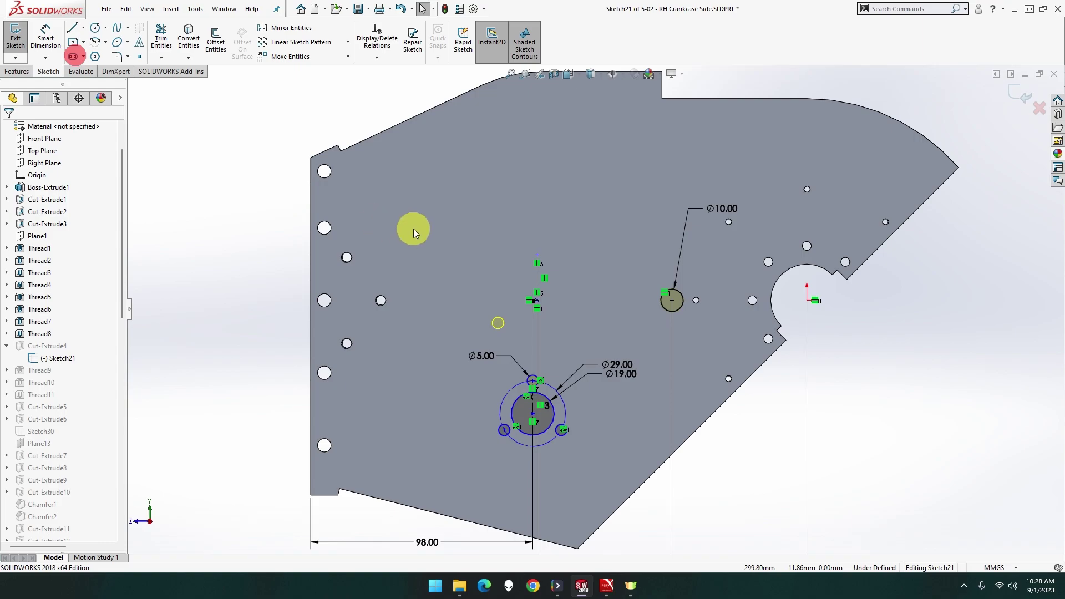
left_click(809, 301)
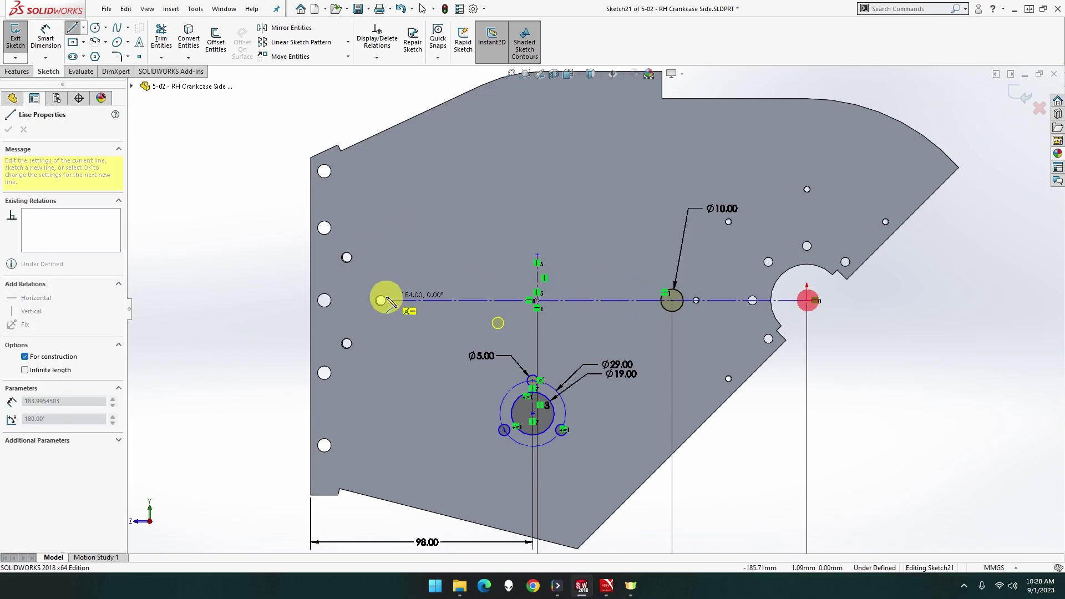
left_click(325, 301)
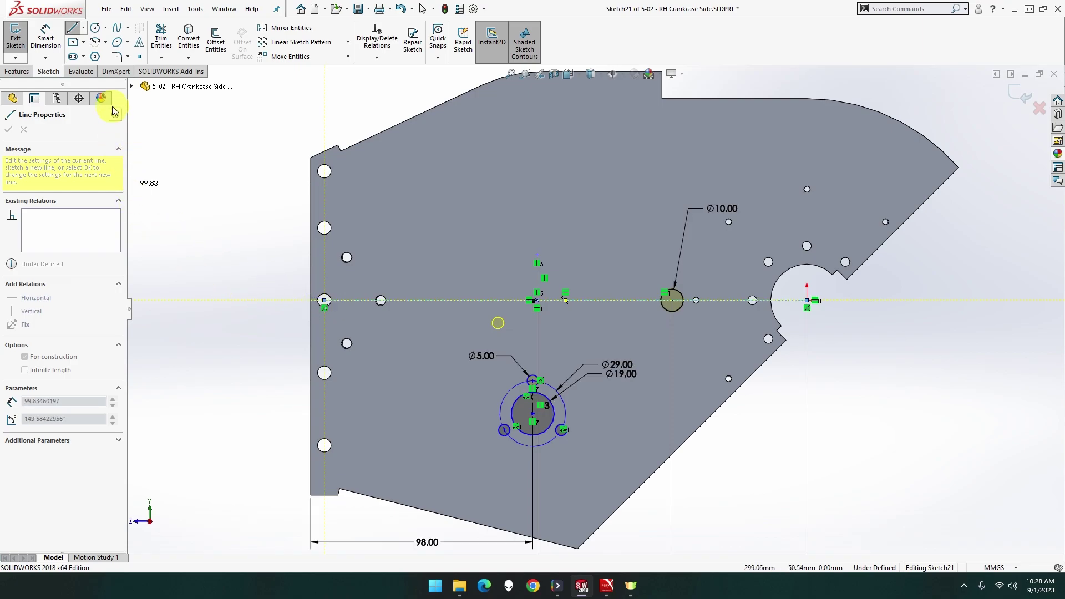
Step: Dimension the vertical distance from the horizontal centerline to the centre of the lower 19 mm circle as 50 mm
left_click(51, 48)
left_click(445, 301)
left_click(532, 413)
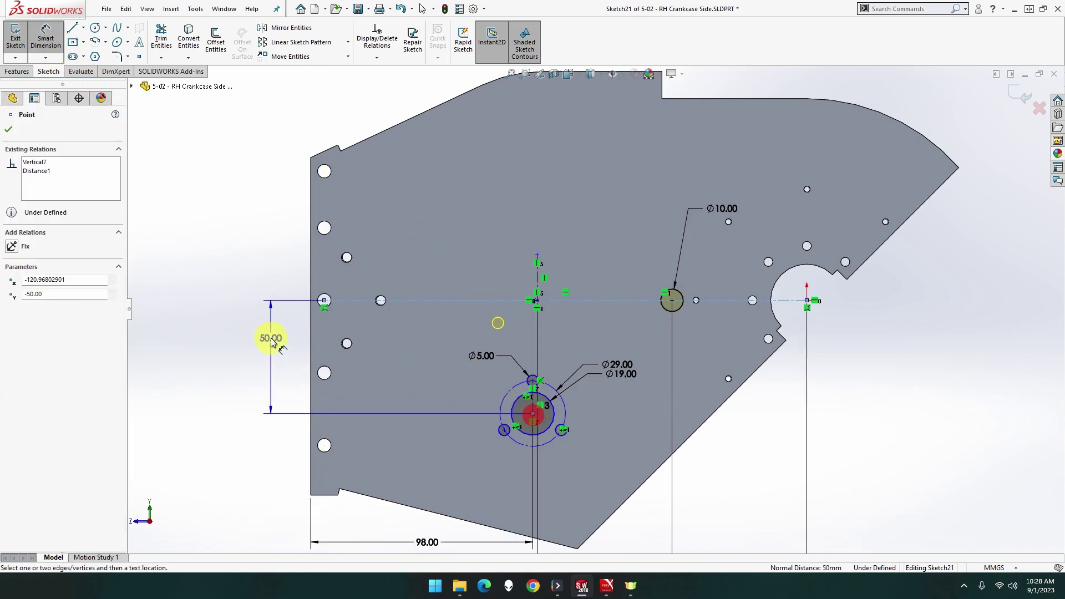
left_click(232, 358)
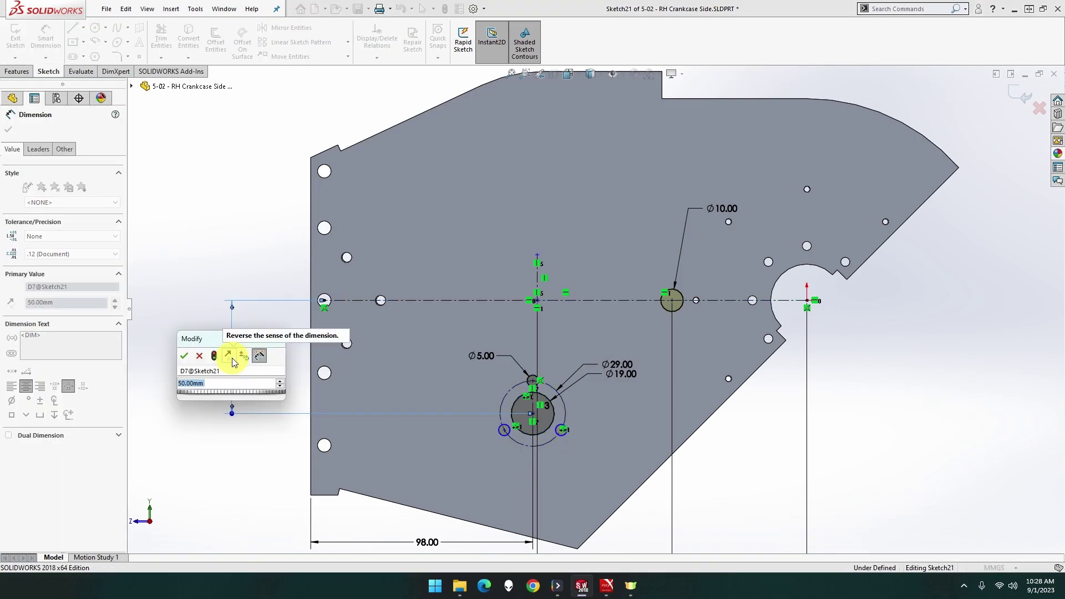
key("Return")
left_click(318, 391)
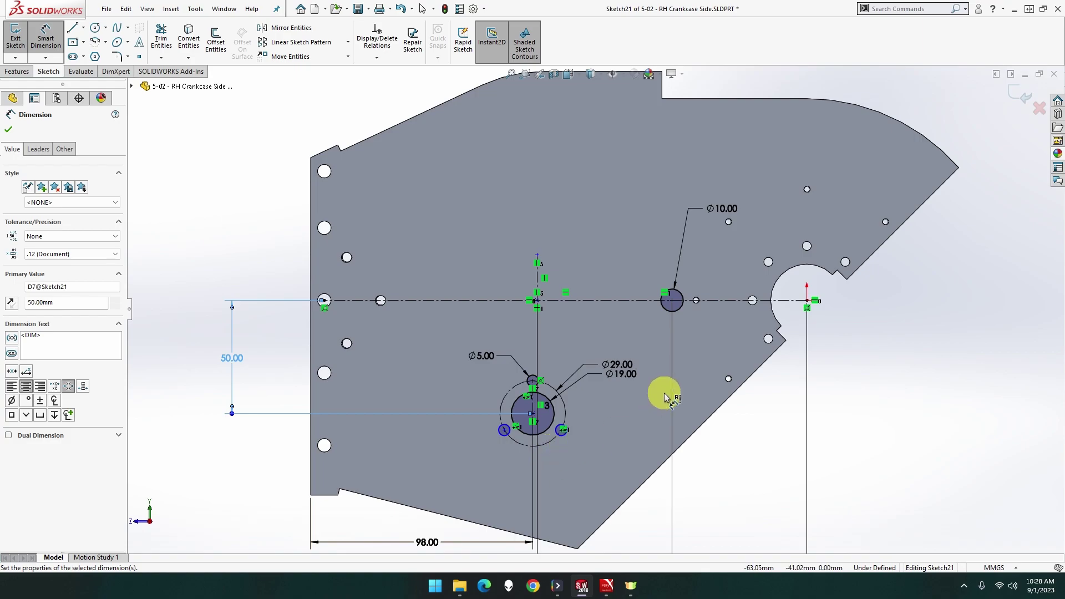
Step: Delete the 10 mm circle on the centerline, including its associated dimensions
left_click(681, 313)
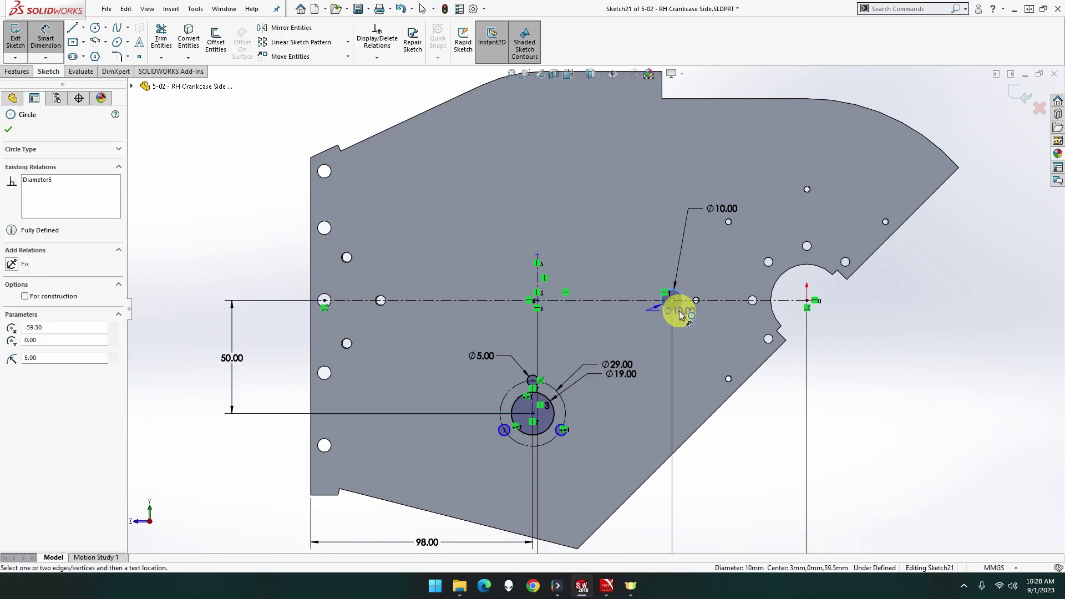
key("Escape")
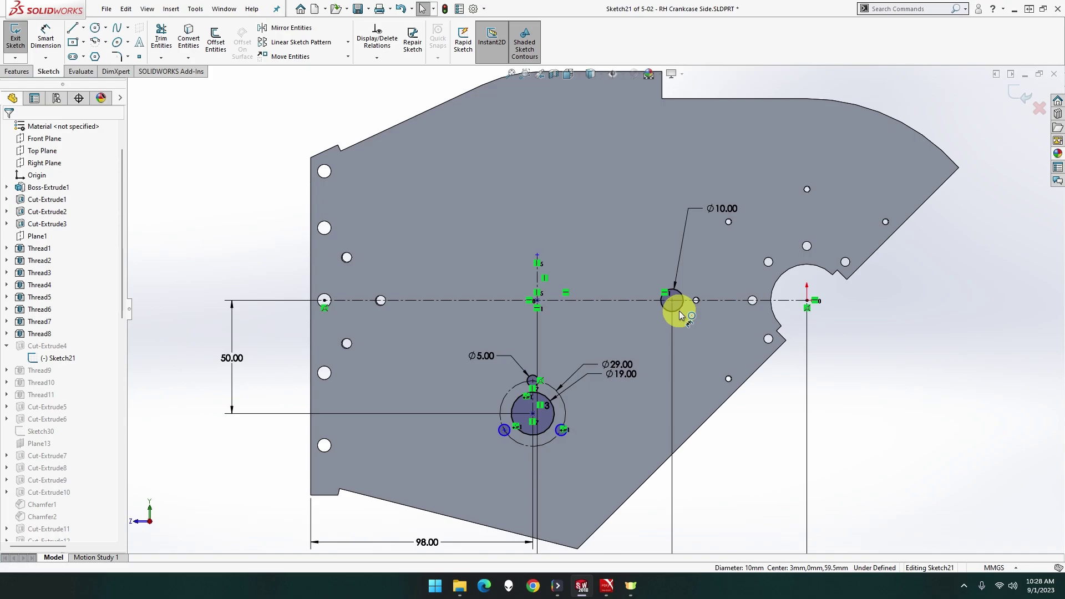
left_click(679, 311)
key("Delete")
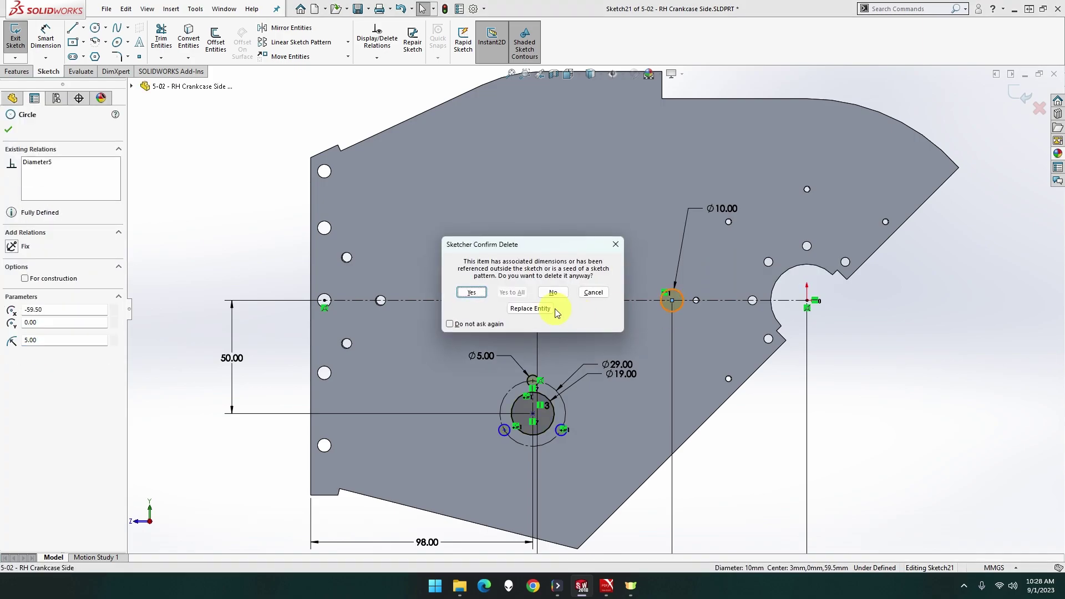
left_click(471, 292)
left_click(769, 414)
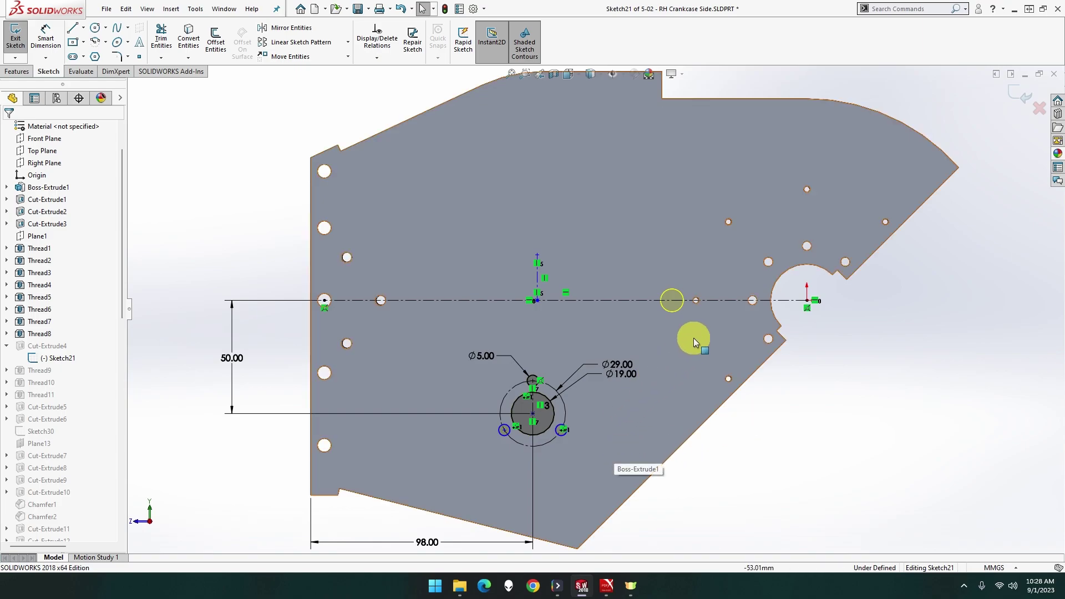
scroll(590, 431, "down", 1)
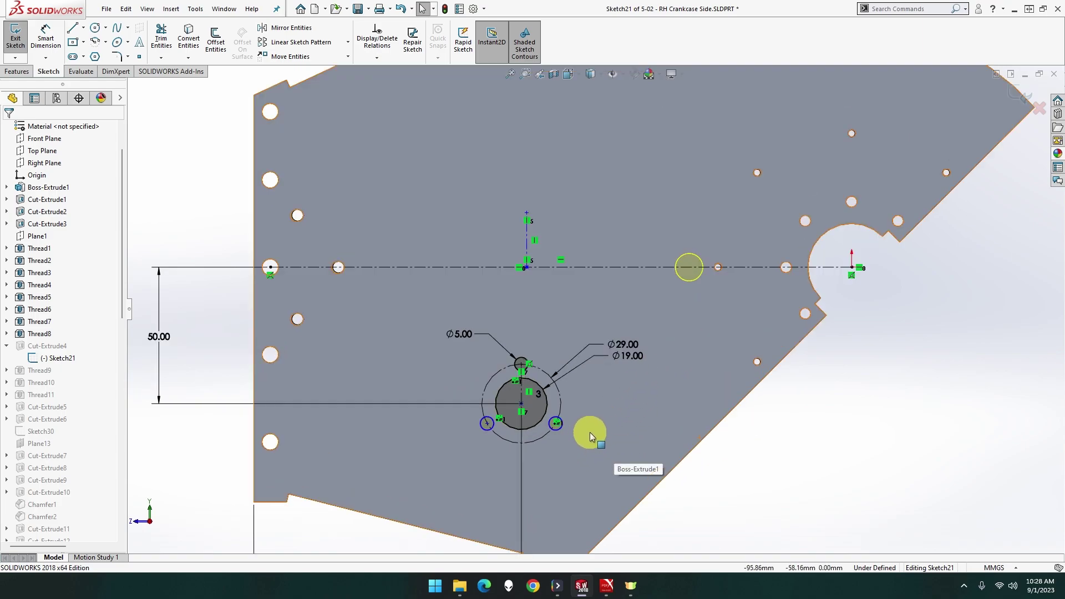
scroll(541, 301, "down", 5)
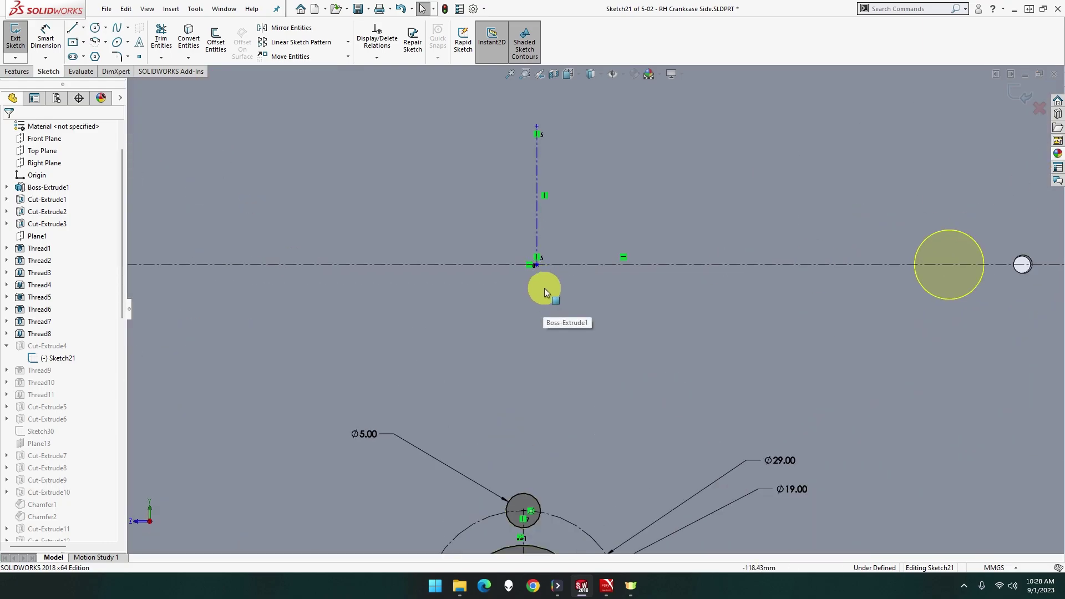
scroll(560, 287, "up", 5)
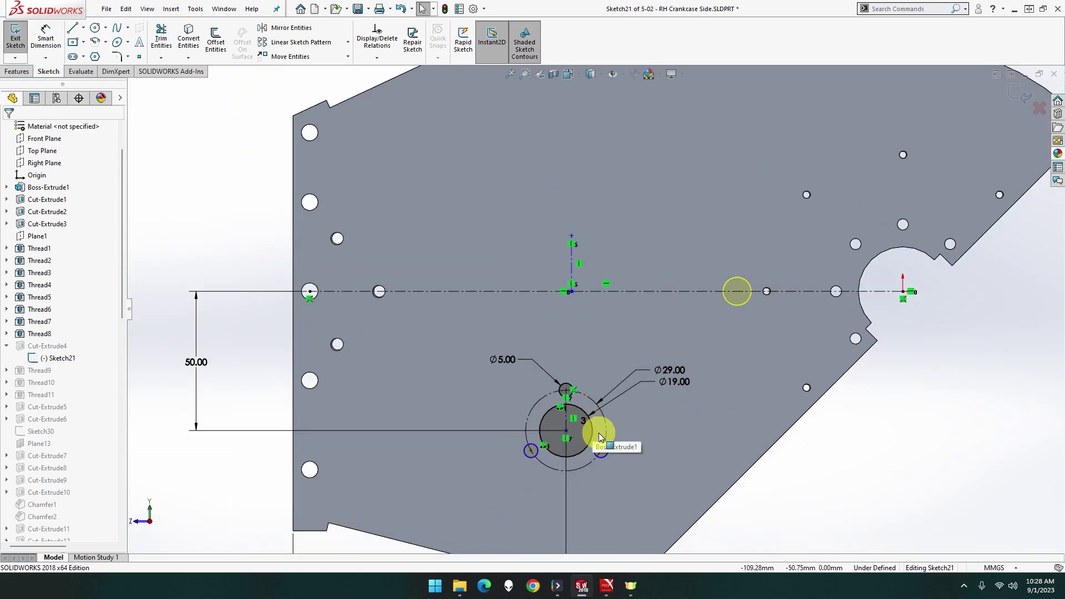
left_click(604, 456)
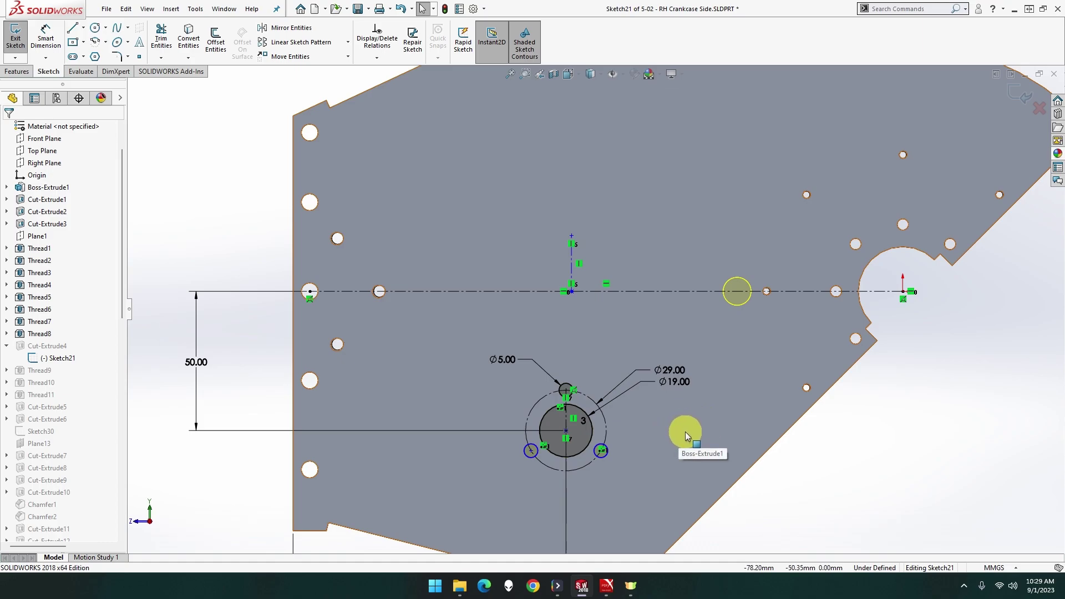
key("f")
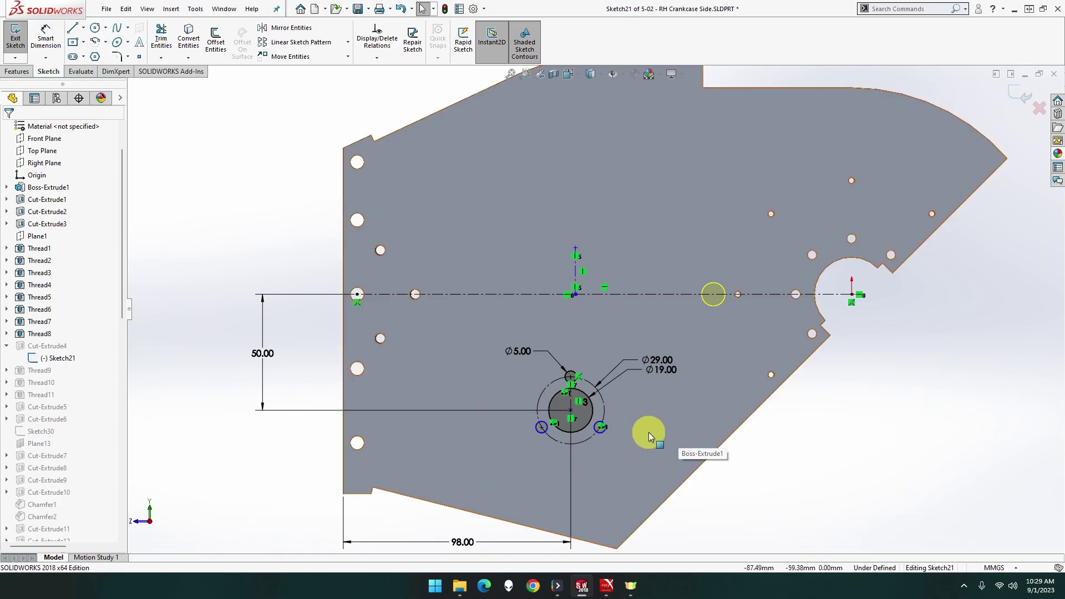
Step: Sketch a circle about 18.4 mm in diameter to the right of the 19 mm circle, level with its centre
scroll(648, 431, "down", 2)
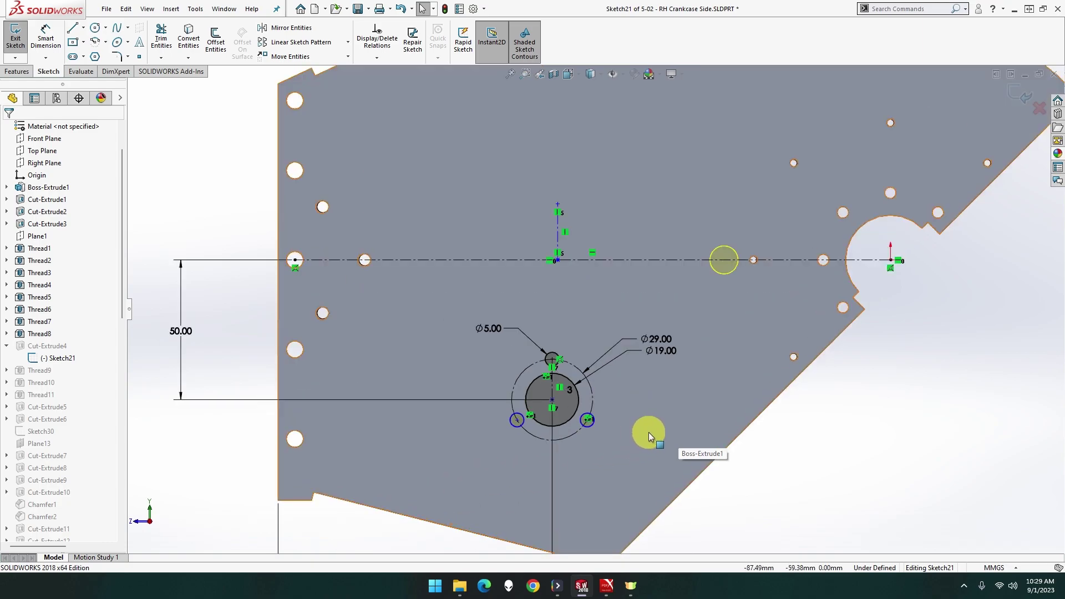
left_click(96, 31)
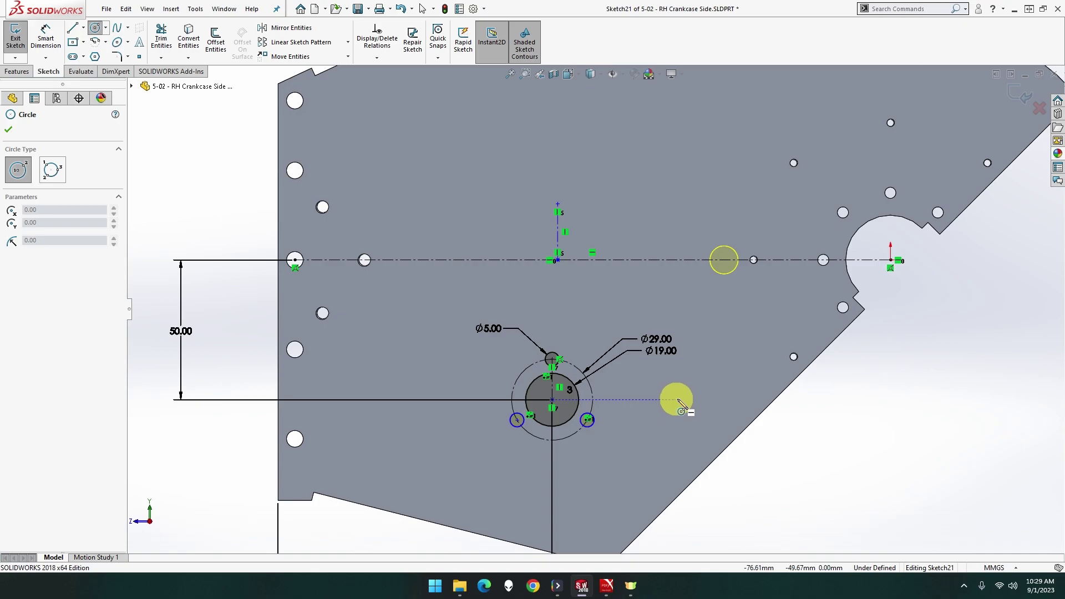
left_click(687, 399)
left_click(706, 416)
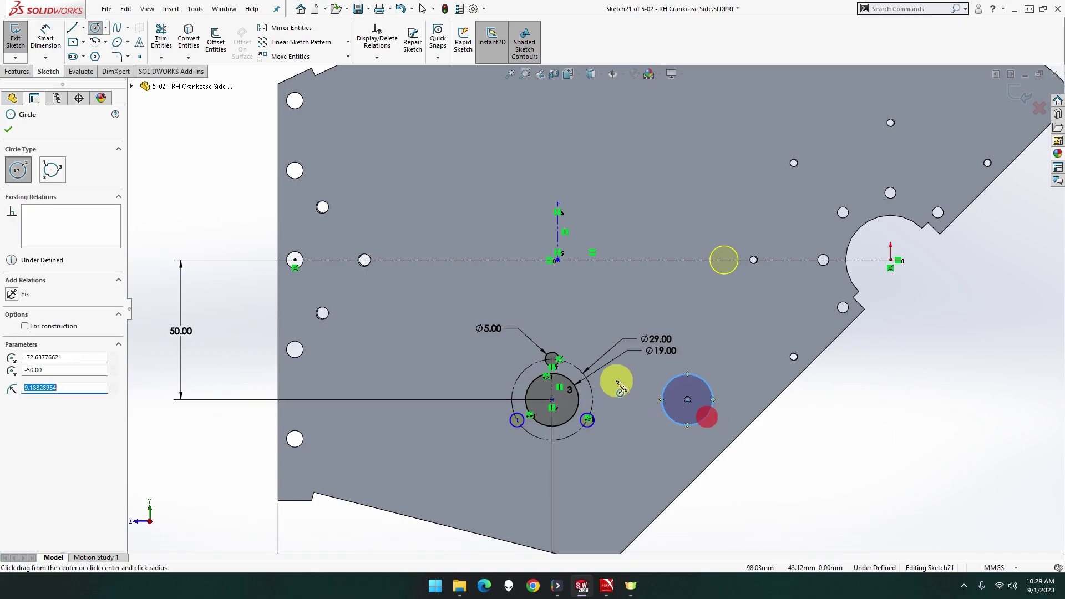
Step: Dimension the new circle's diameter as 19 mm
left_click(41, 29)
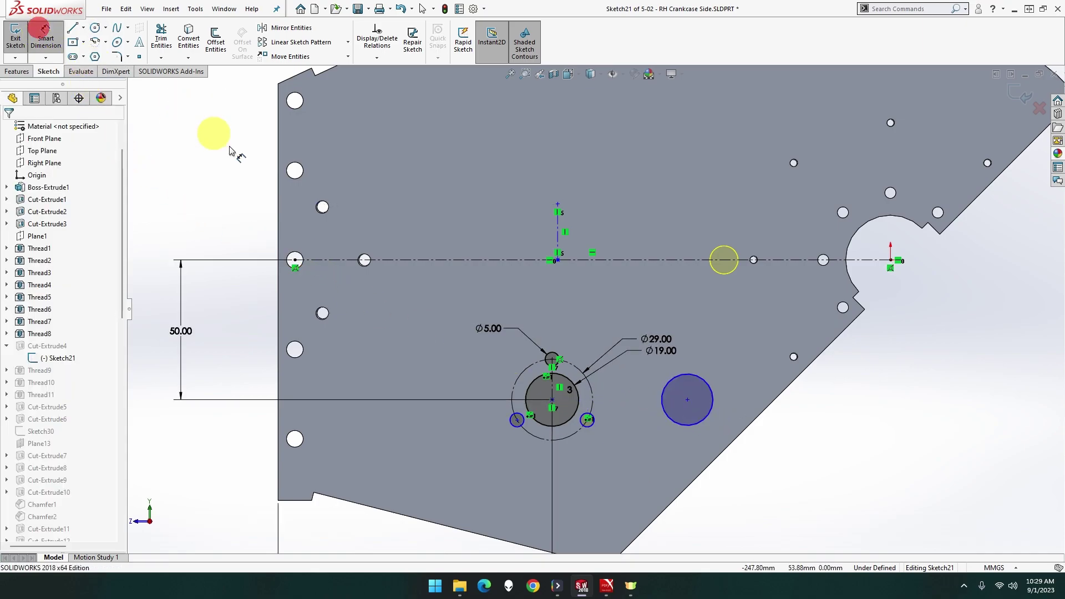
left_click(700, 377)
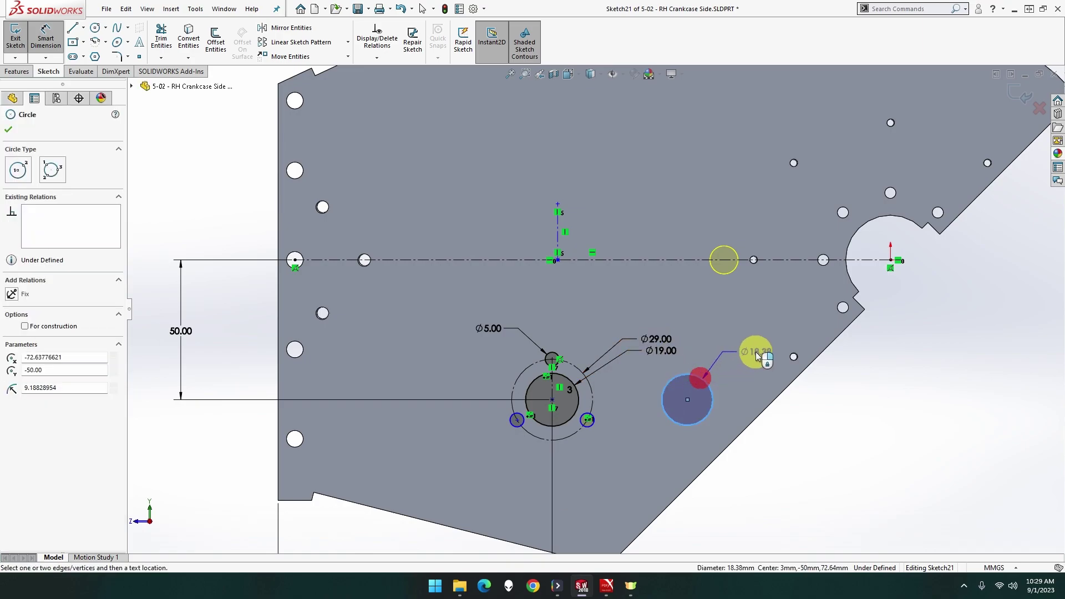
left_click(817, 480)
type("19")
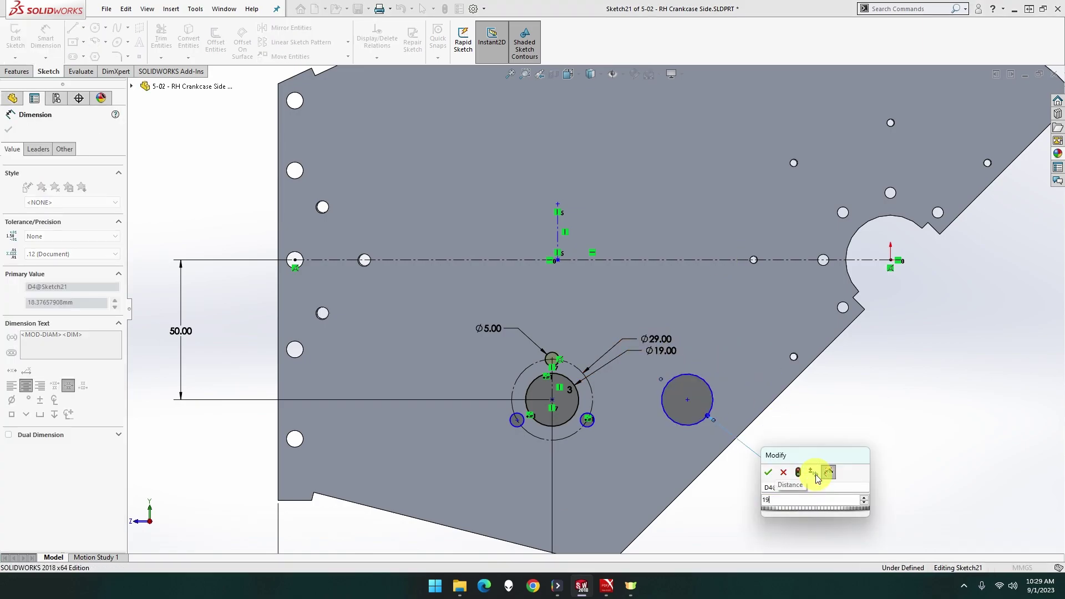
key("Return")
key("Escape")
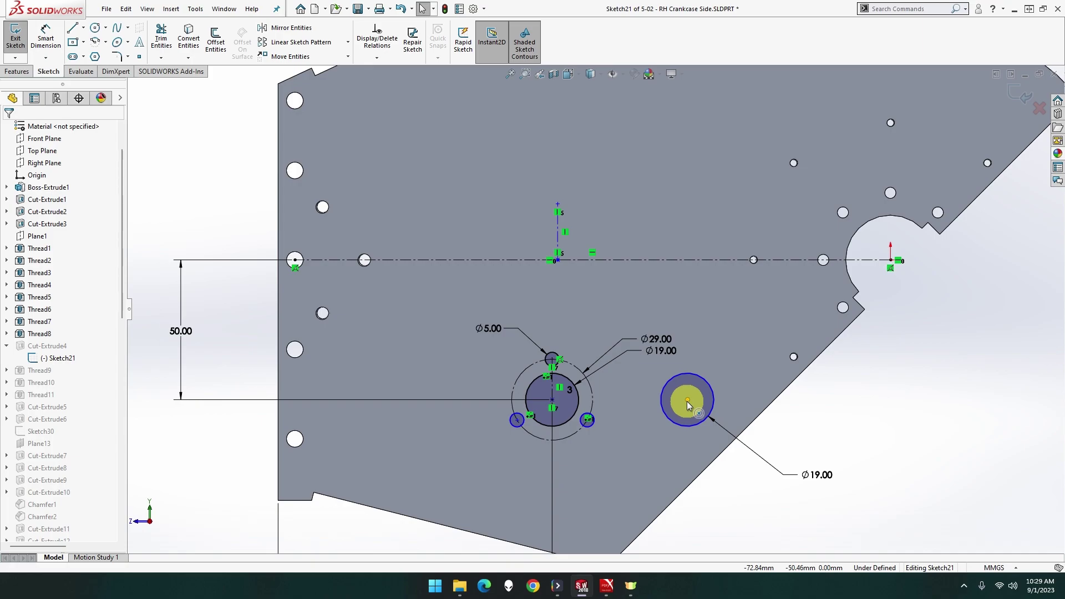
Step: Add a horizontal relation between the centres of the two 19 mm circles
left_click(687, 401)
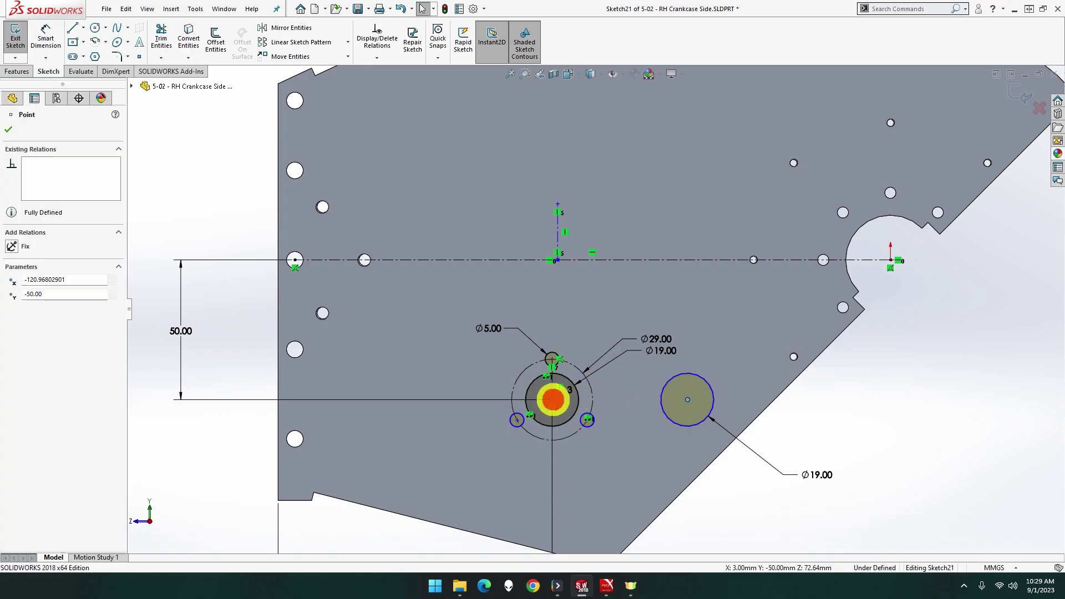
left_click(553, 399, "ctrl")
left_click(587, 357)
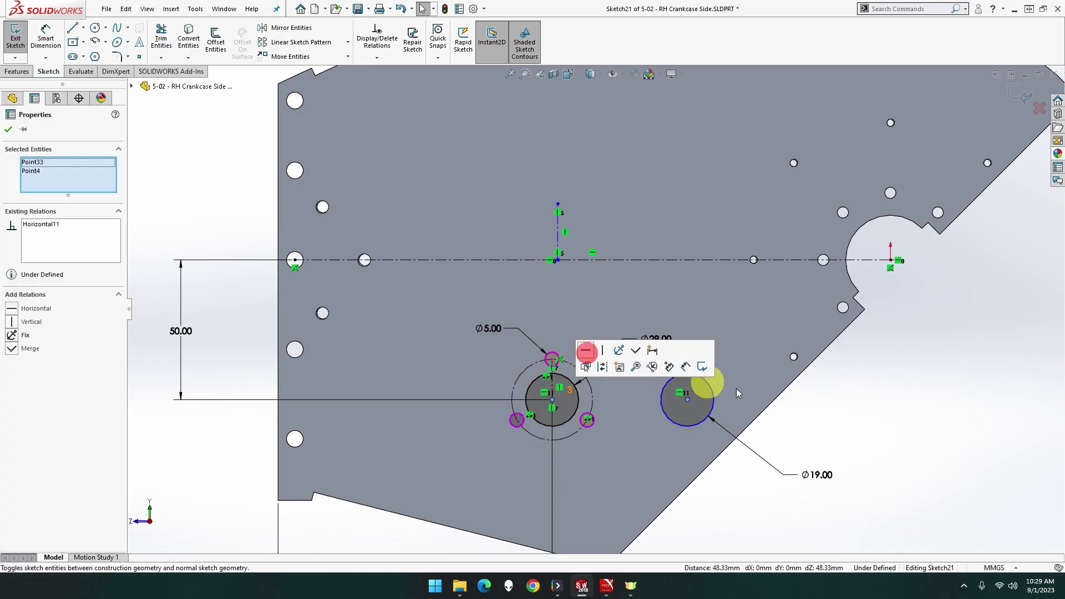
left_click(820, 418)
Step: Move the 98 mm dimension farther below the plate and dimension the horizontal spacing between the two 19 mm circle centres as 48 mm
key("f")
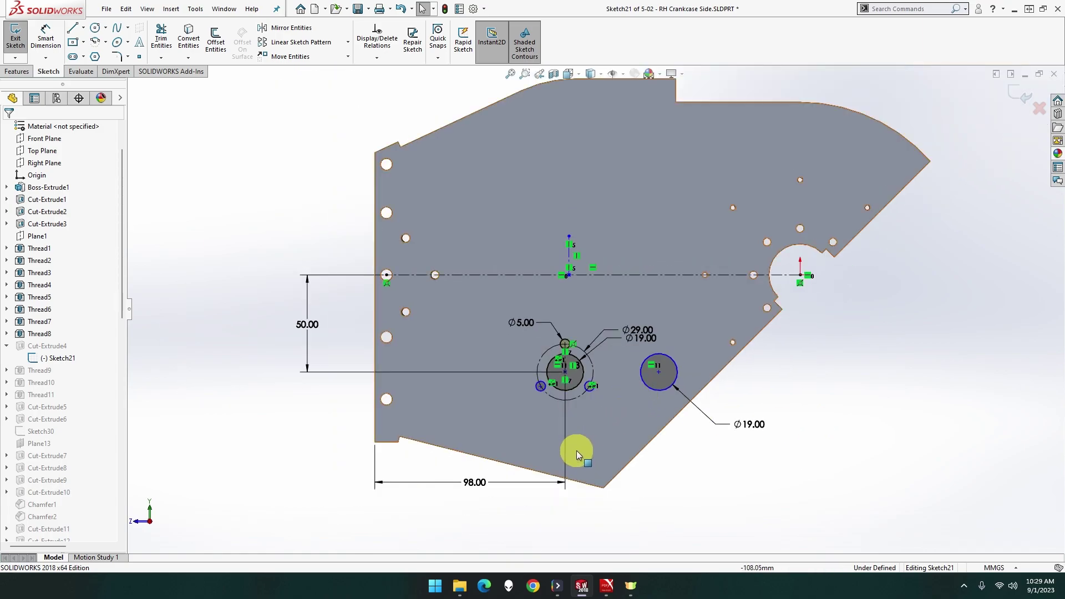
left_click_drag(475, 483, 476, 504)
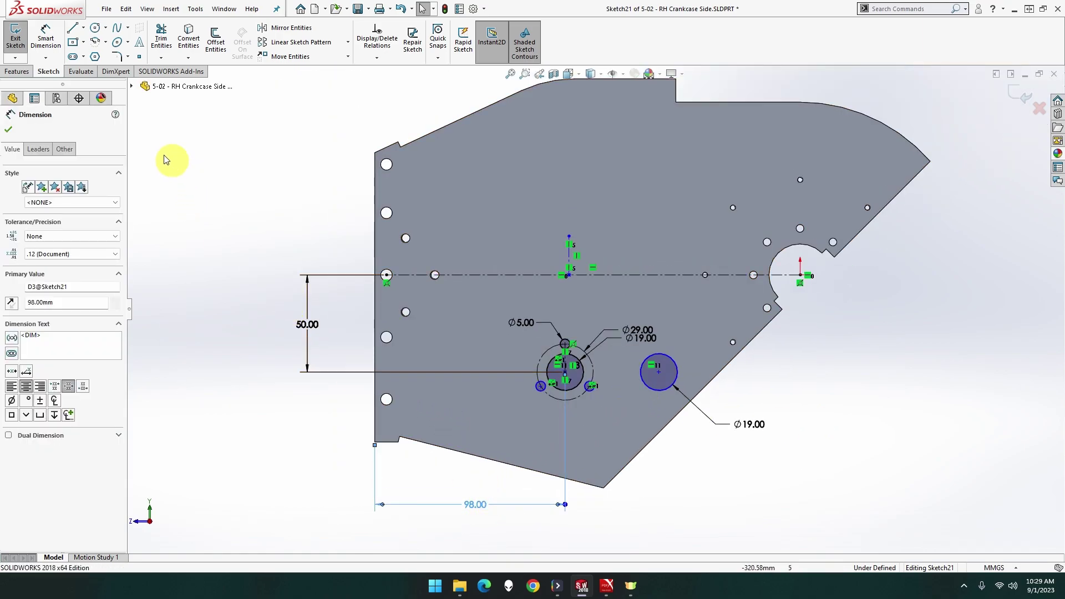
left_click(45, 38)
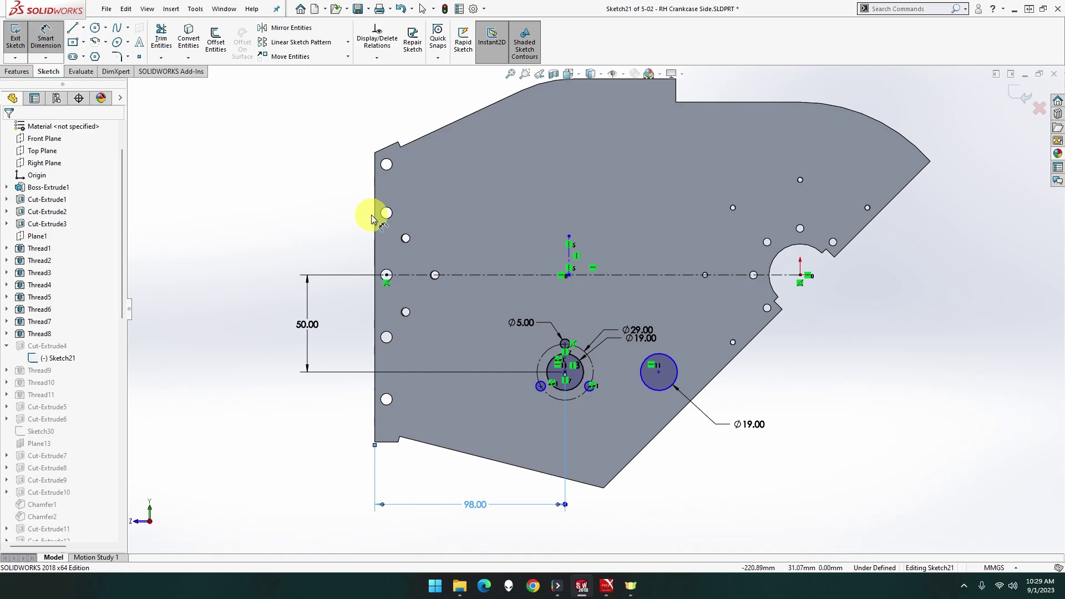
left_click(564, 373)
left_click(658, 372)
left_click(619, 524)
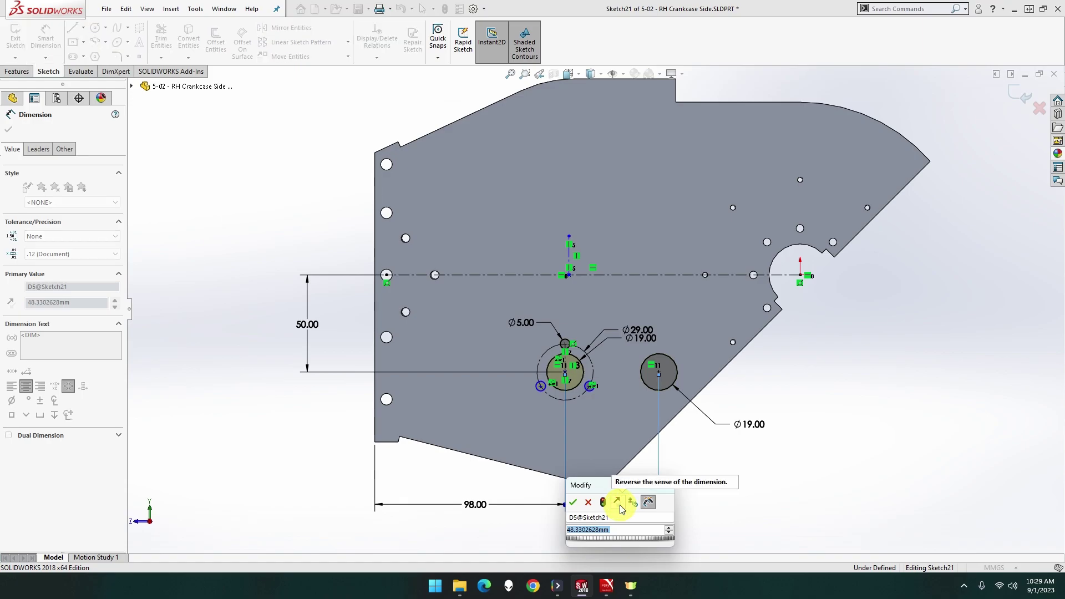
type("48")
key("Return")
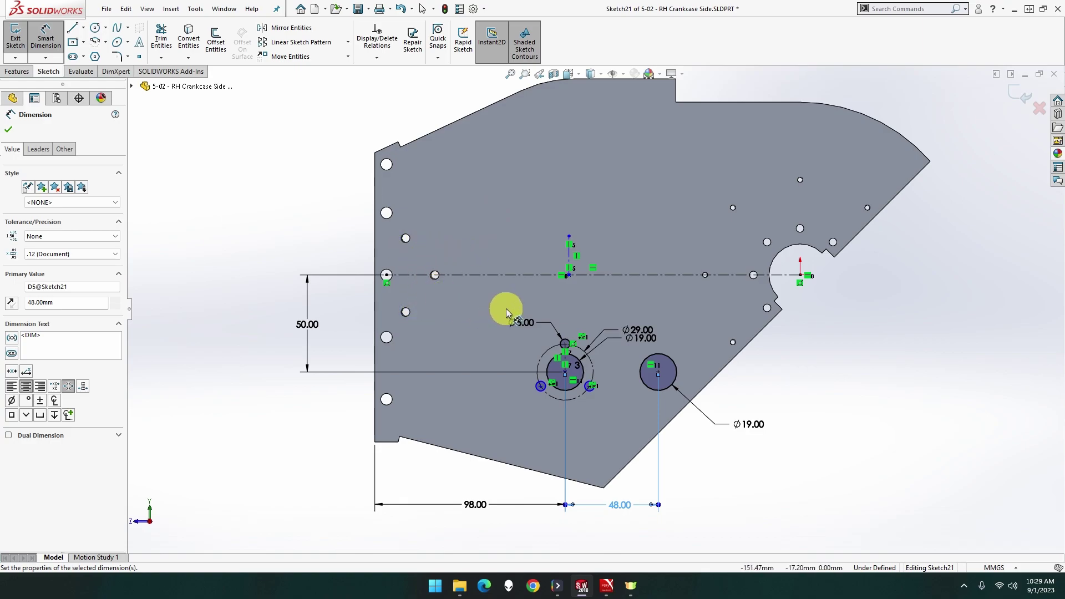
scroll(636, 388, "down", 2)
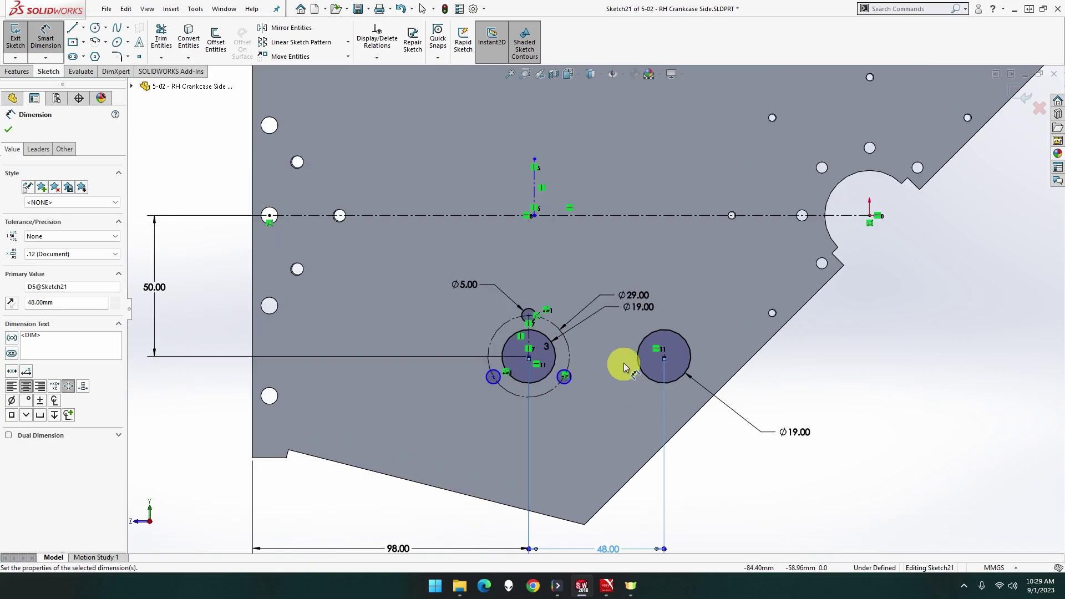
scroll(632, 383, "up", 4)
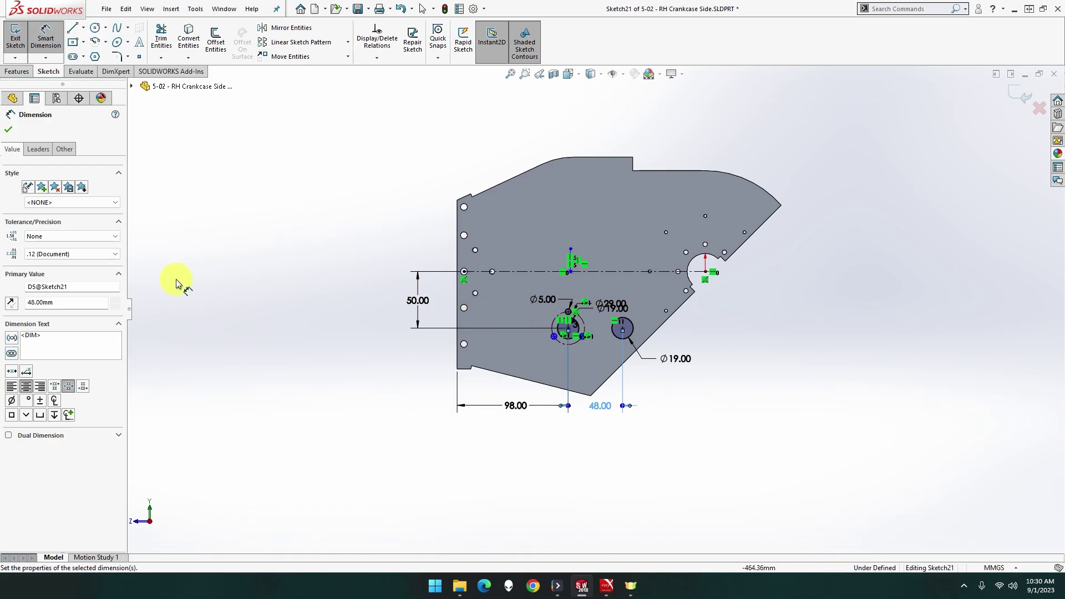
left_click(8, 133)
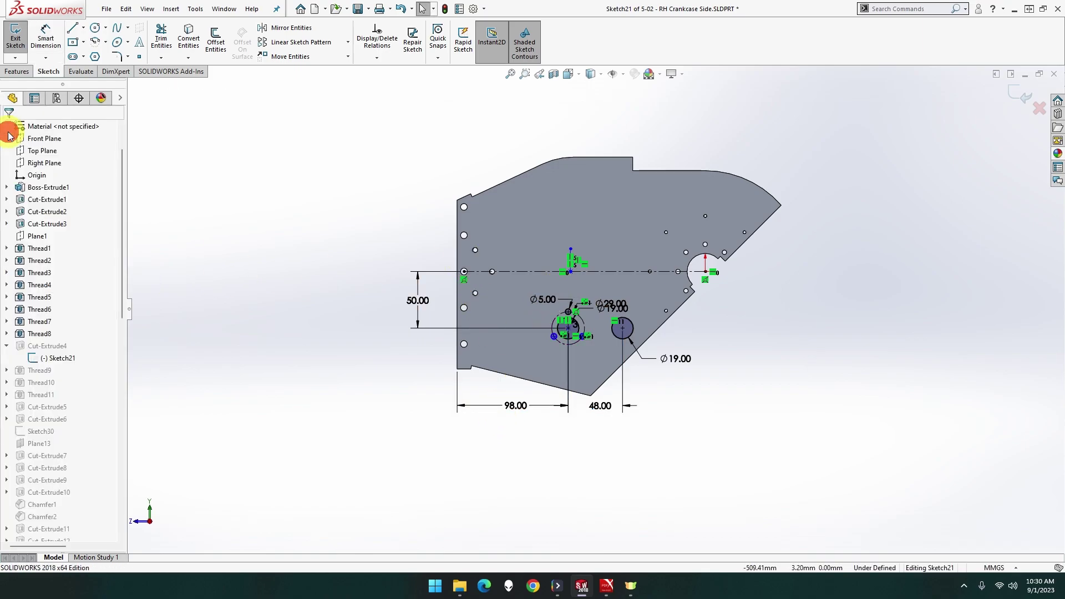
Step: Exit Sketch21, stop the rebuild to repair Thread9, and review and dismiss its error report
left_click(16, 36)
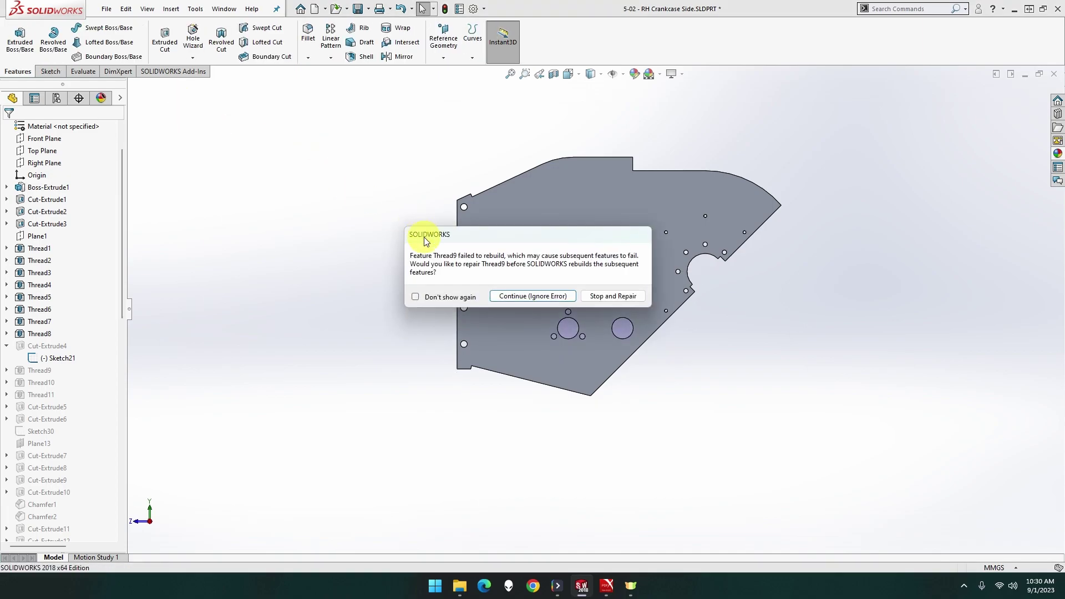
left_click(608, 297)
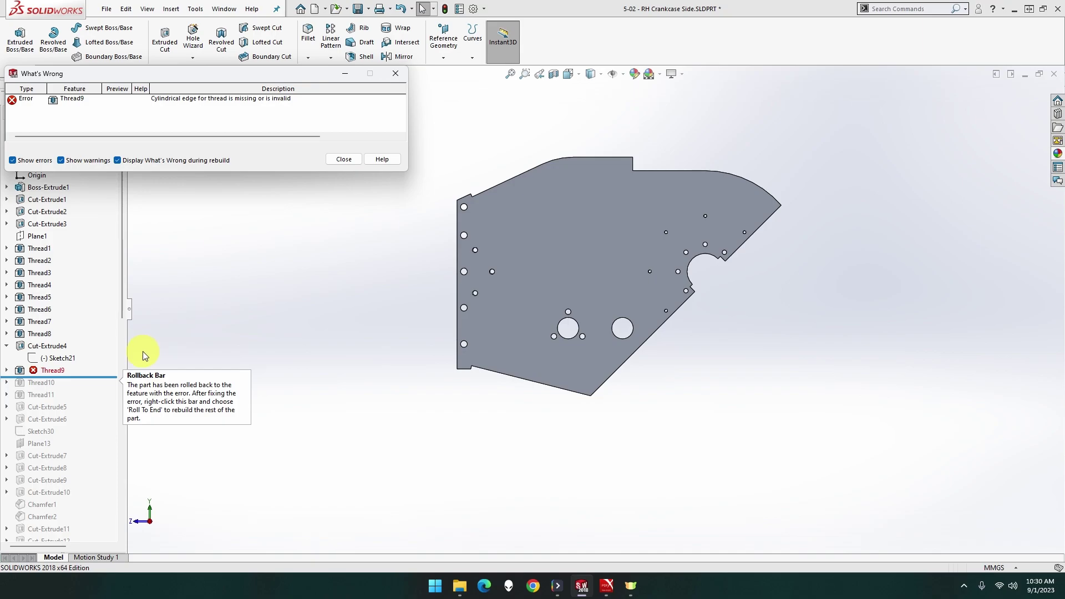
left_click(62, 371)
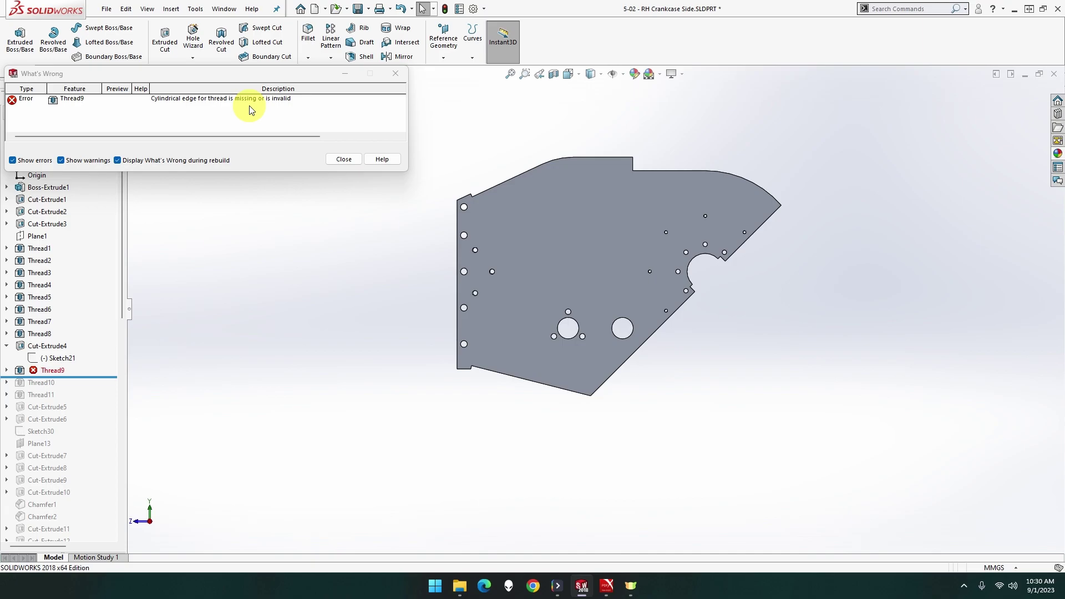
left_click(75, 106)
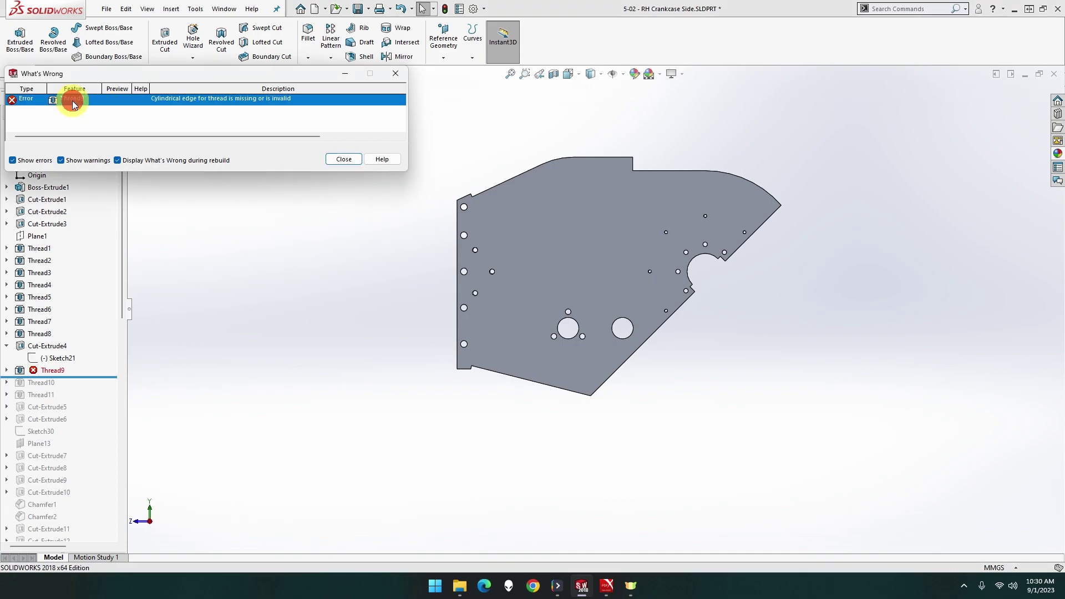
left_click(352, 159)
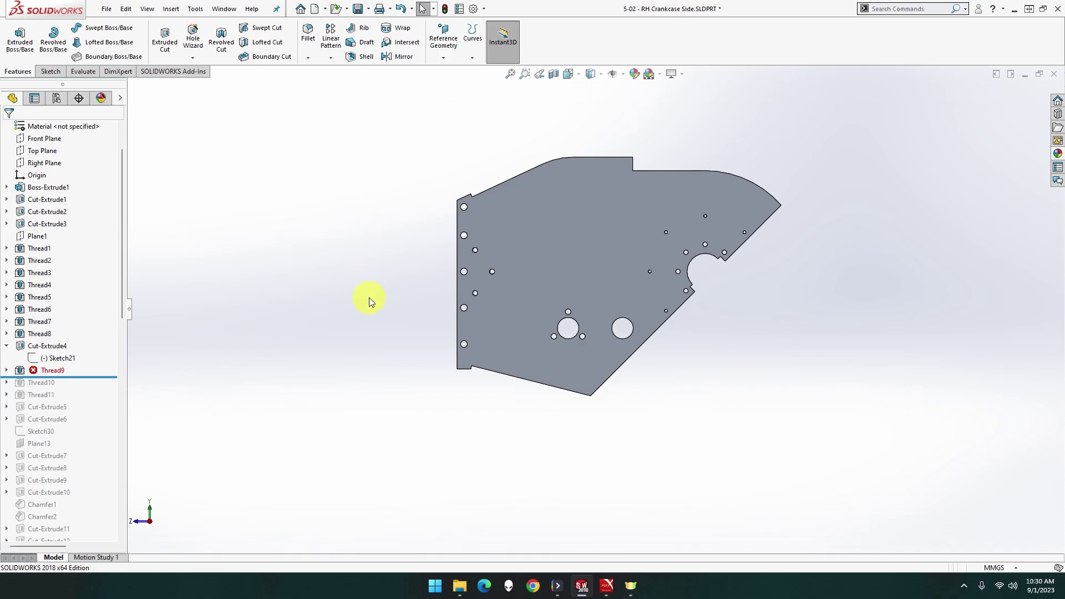
Step: Delete the failed Thread9 feature with its thread profile and roll the model forward to the end of the feature tree
left_click(50, 369)
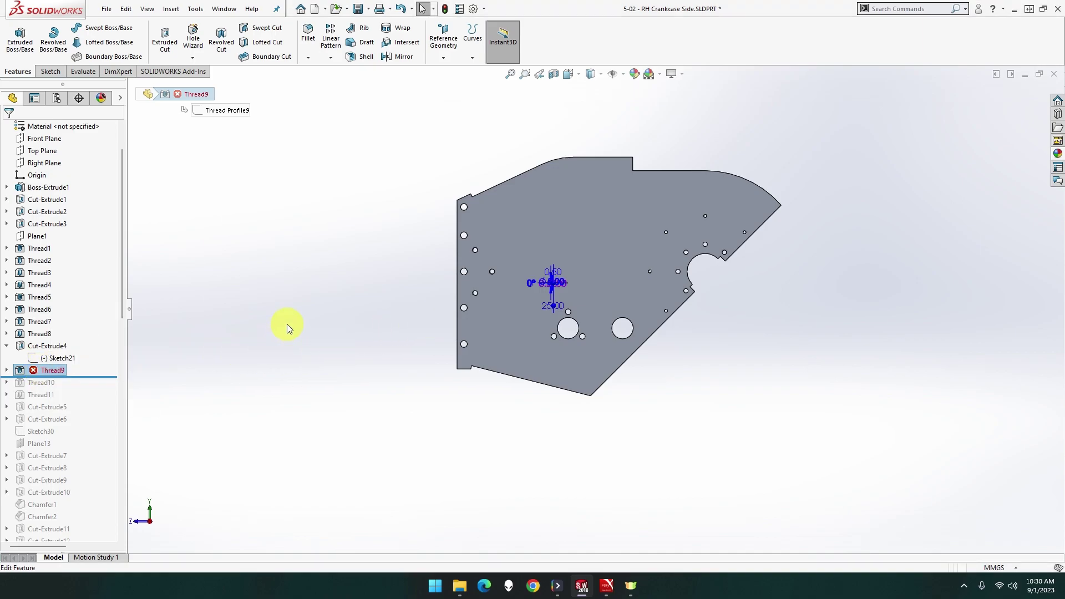
mouse_move(26, 374)
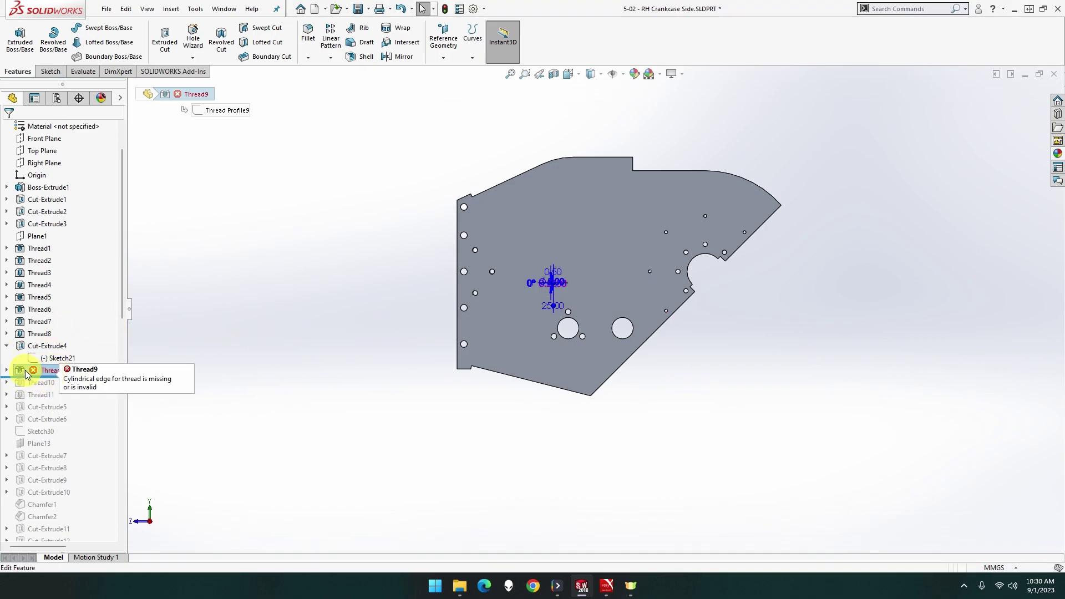
key("Delete")
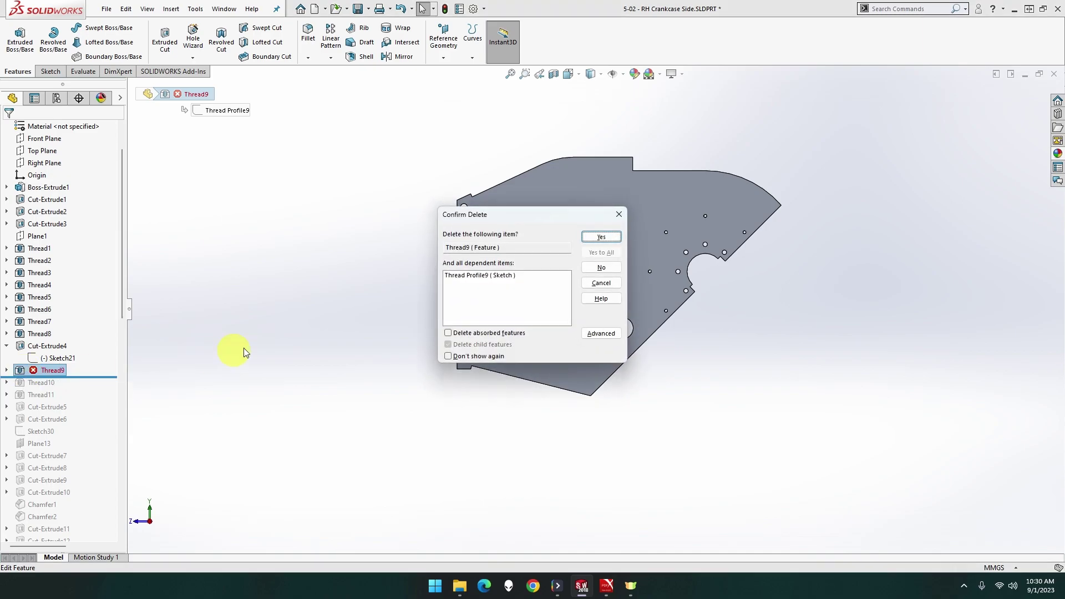
left_click(601, 237)
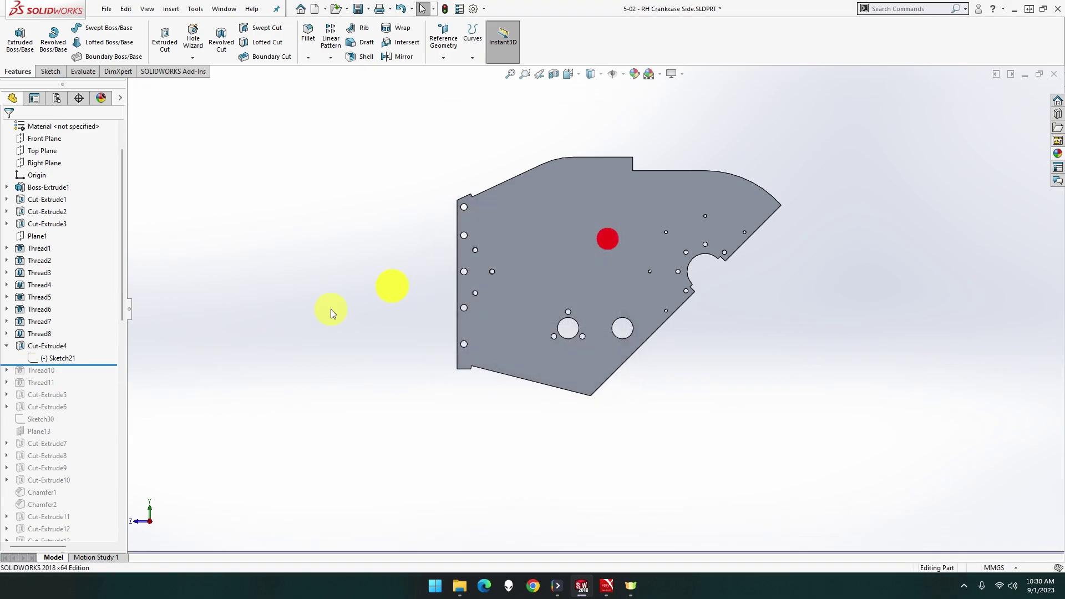
left_click(274, 318)
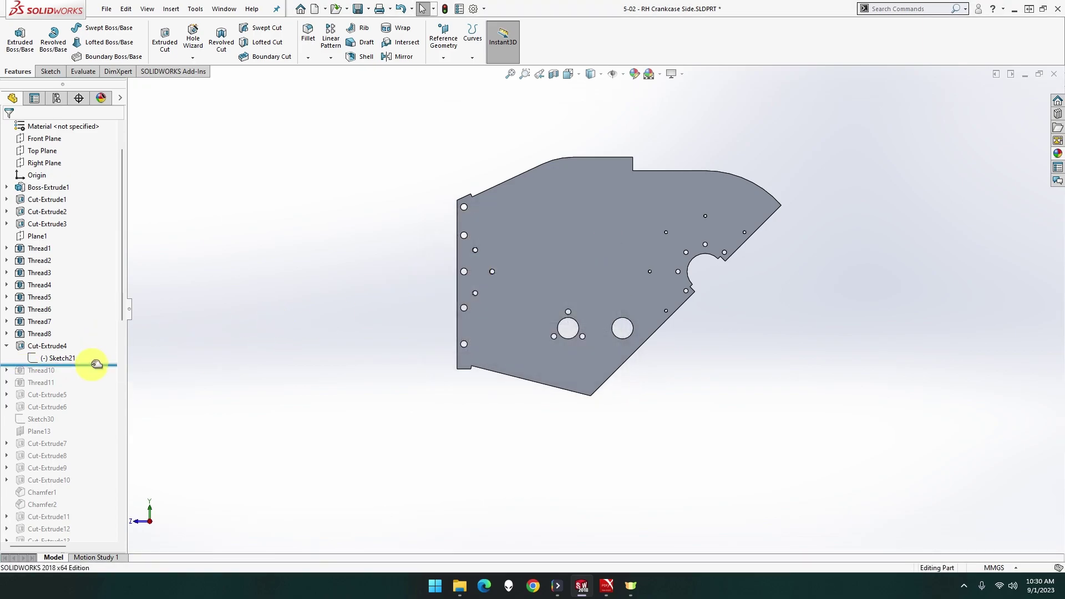
mouse_move(96, 365)
left_mouse_down()
mouse_move(81, 548)
mouse_move(79, 537)
left_mouse_up()
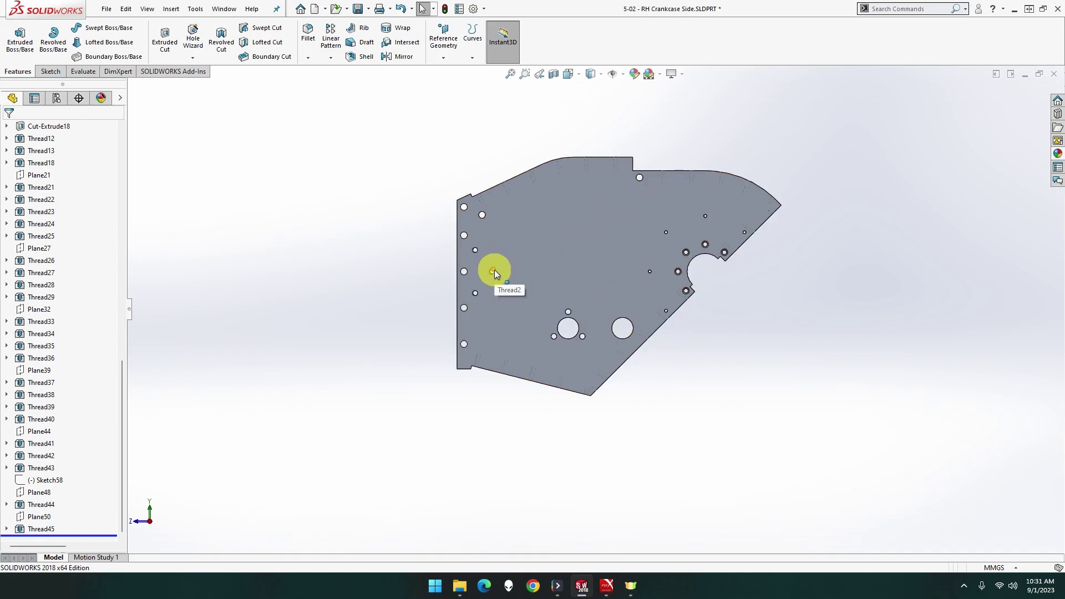
Step: Delete the failed Thread11 and Thread10 features together with their thread profiles
scroll(62, 319, "up", 10)
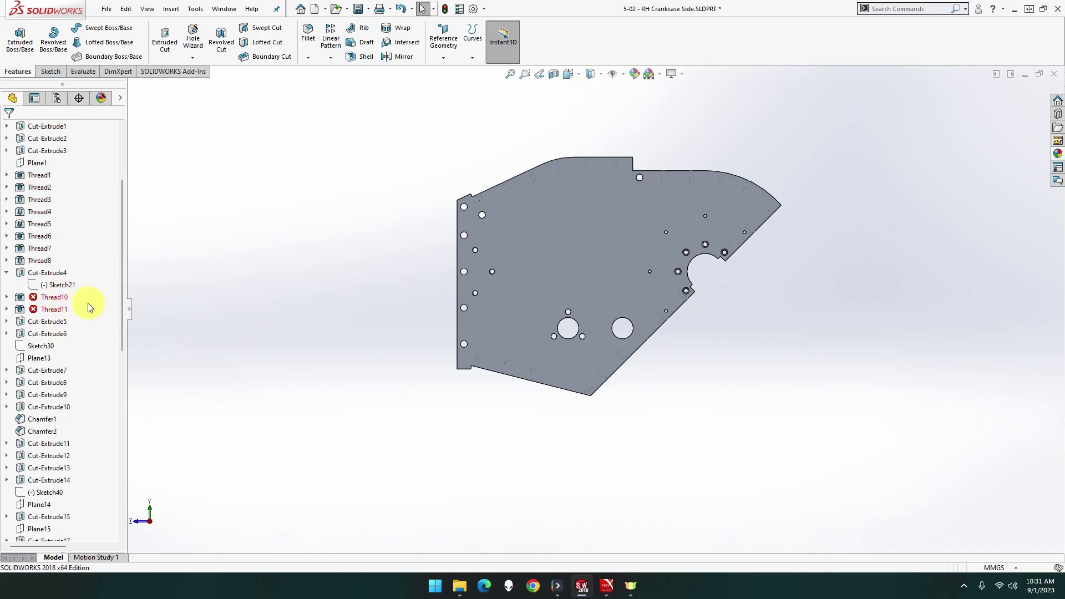
left_click(22, 309)
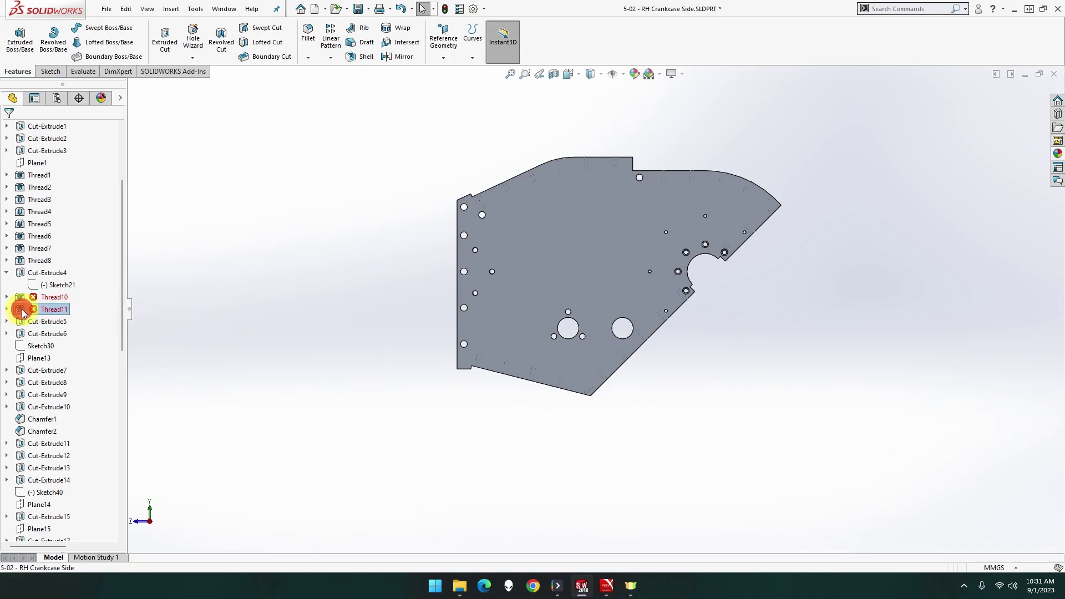
key("Delete")
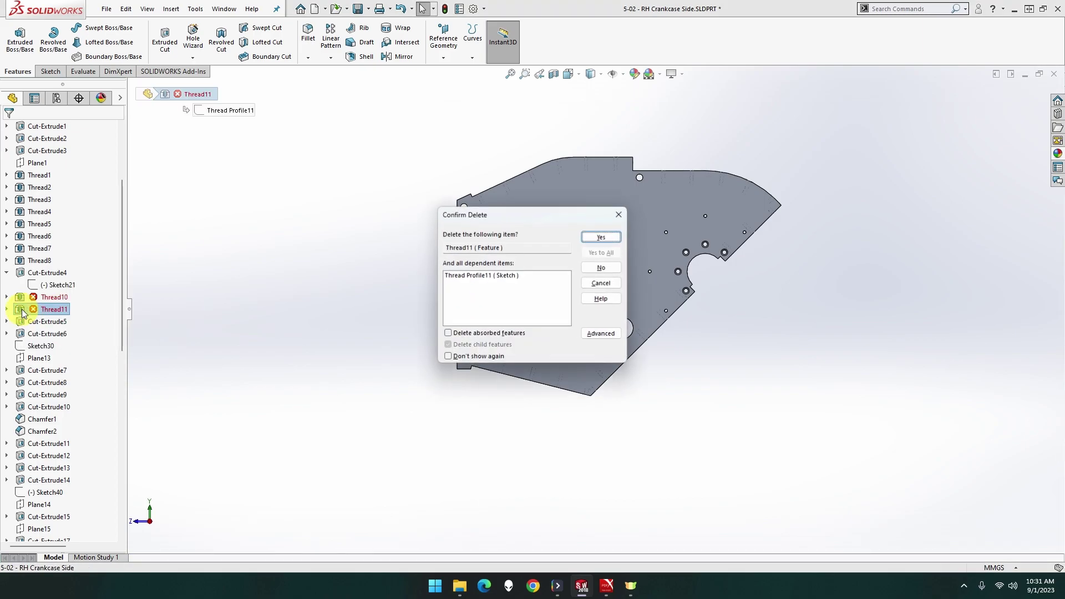
left_click(605, 237)
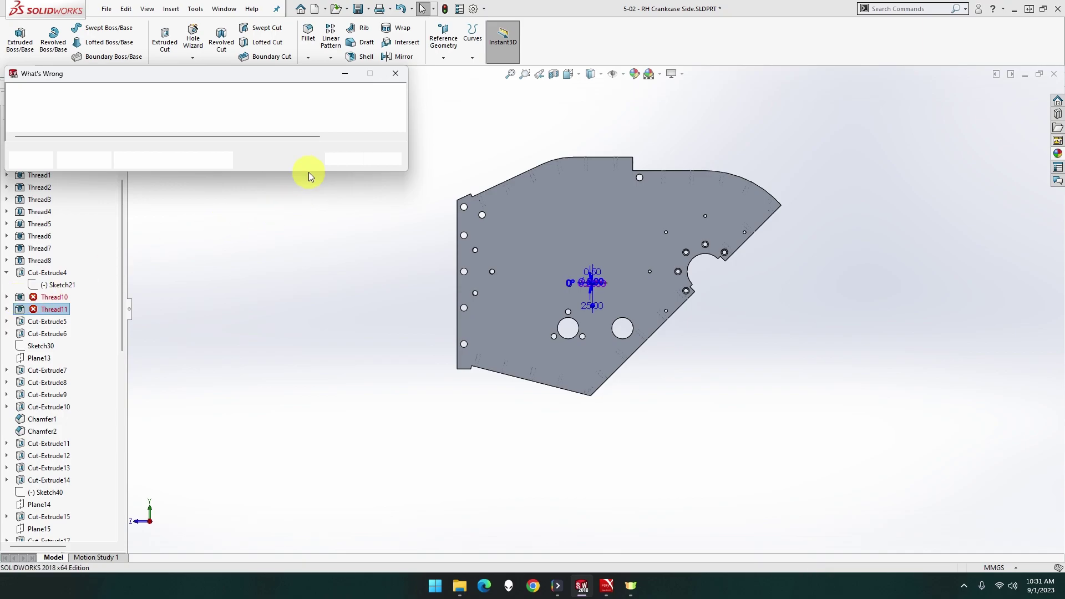
left_click(344, 159)
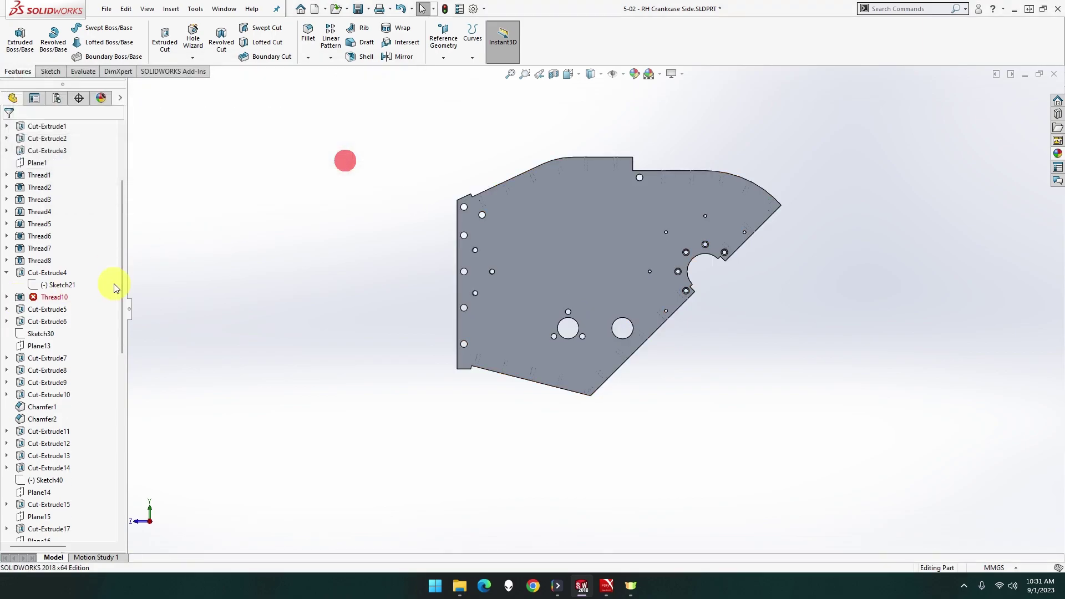
left_click(21, 297)
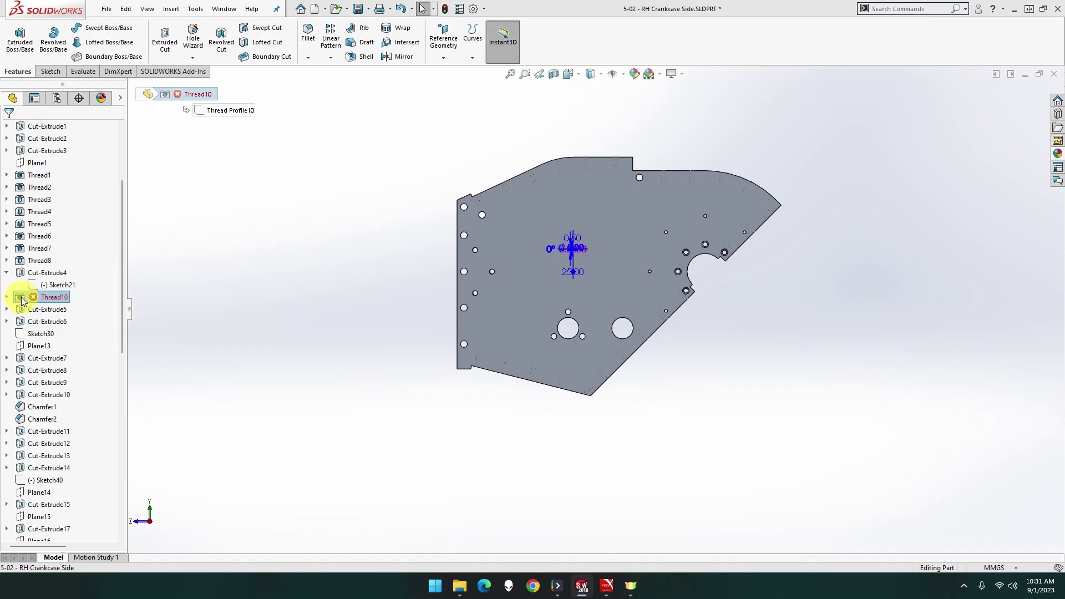
key("Delete")
left_click(609, 237)
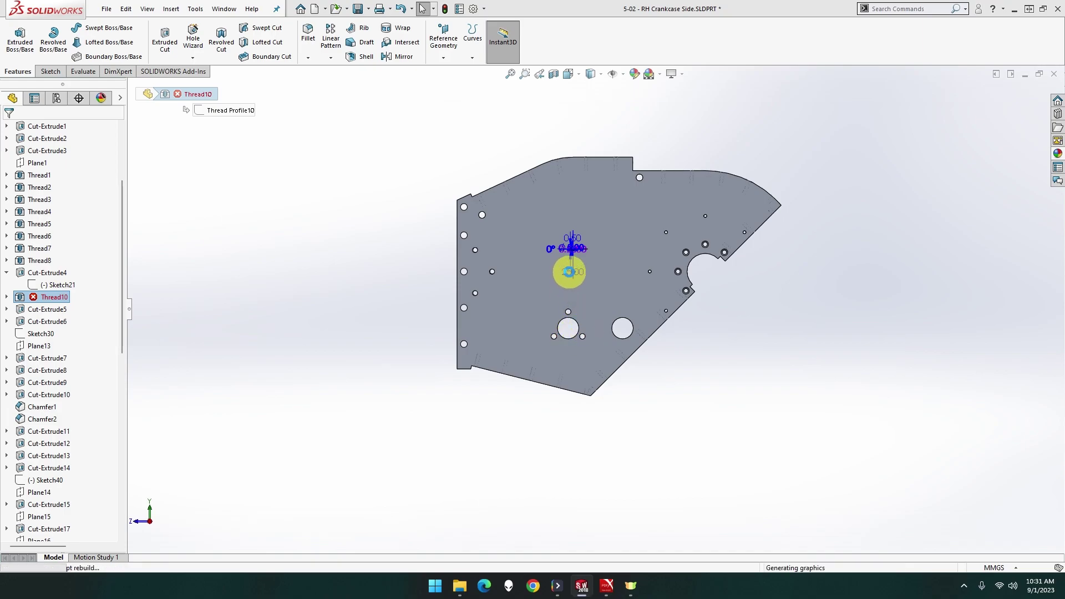
left_click(215, 291)
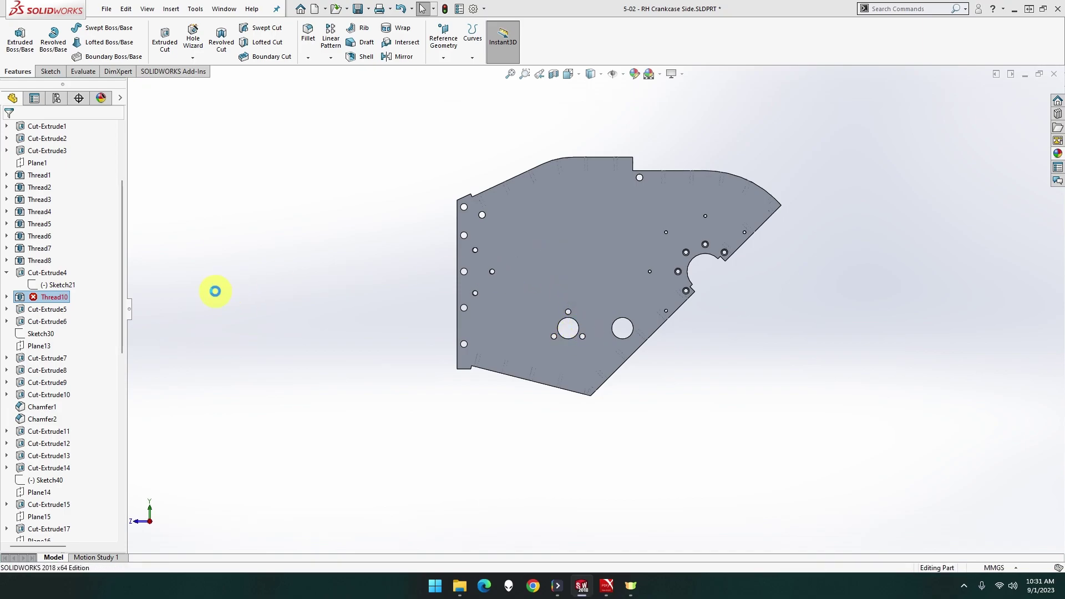
Step: Examine which holes and cuts belong to Cut-Extrude5 through Cut-Extrude8 and Cut-Extrude1 through Cut-Extrude3
scroll(82, 372, "up", 4)
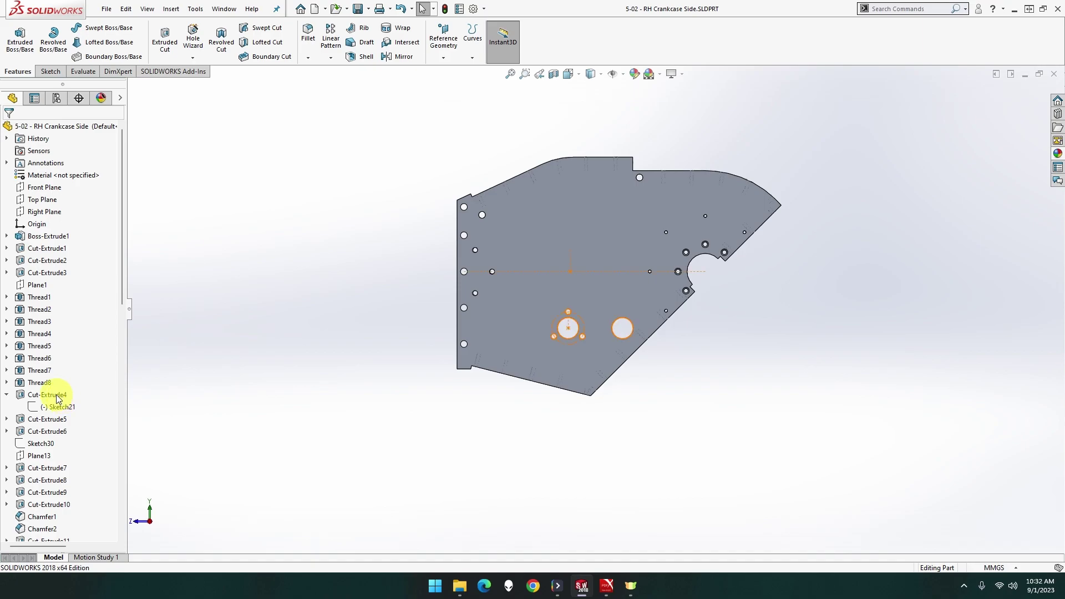
left_click(7, 394)
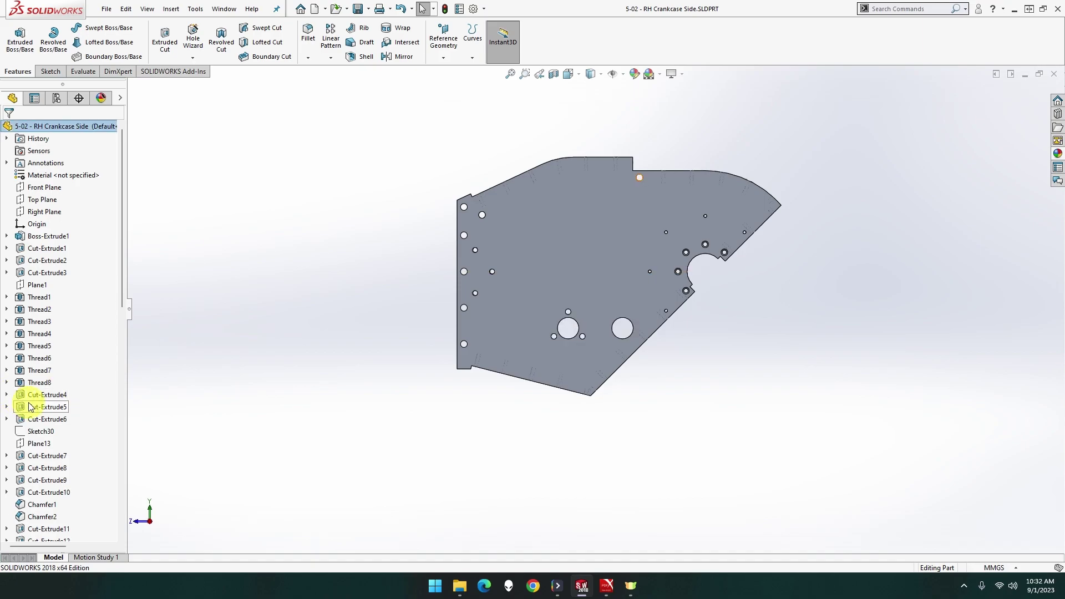
left_click(24, 407)
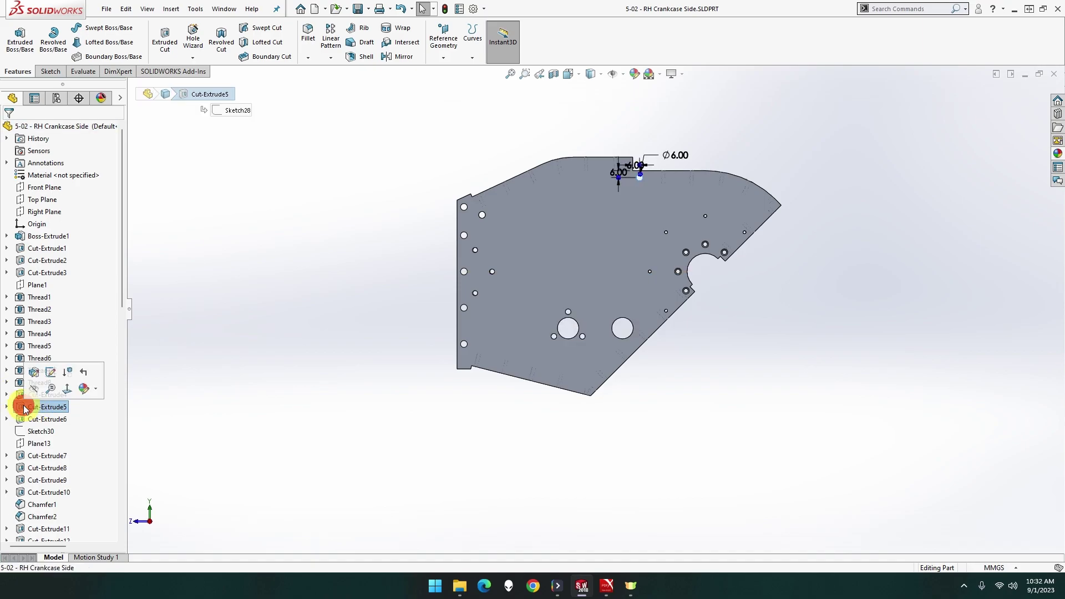
left_click(39, 420)
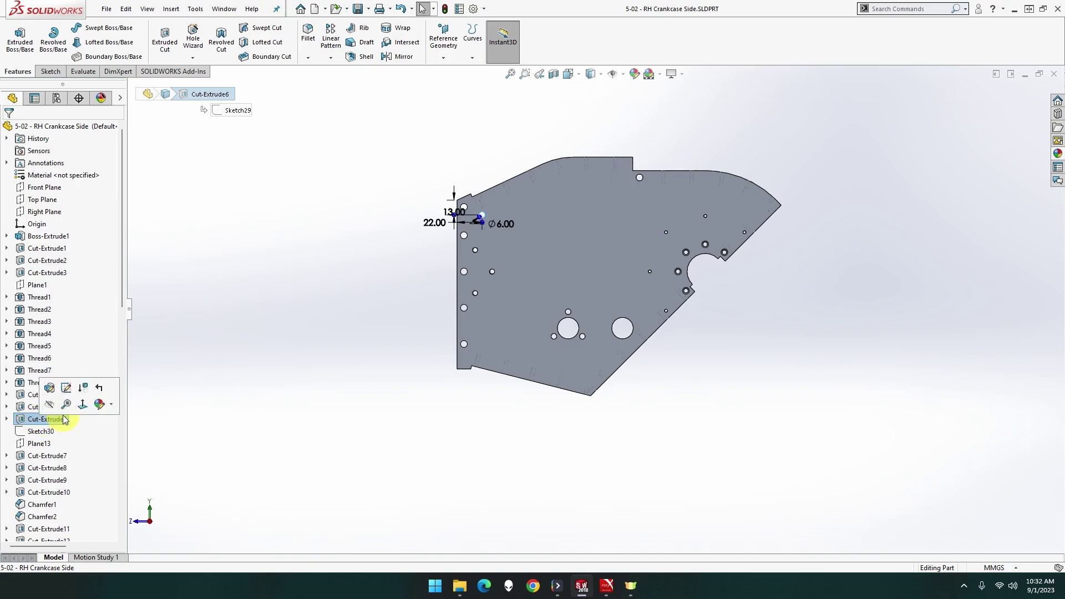
left_click(7, 420)
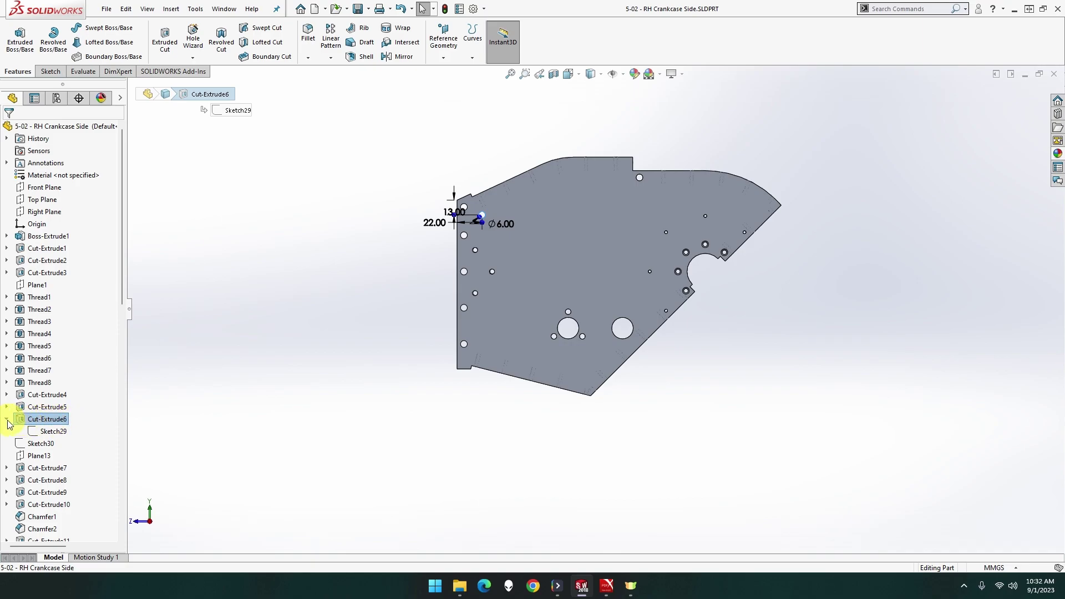
left_click(7, 419)
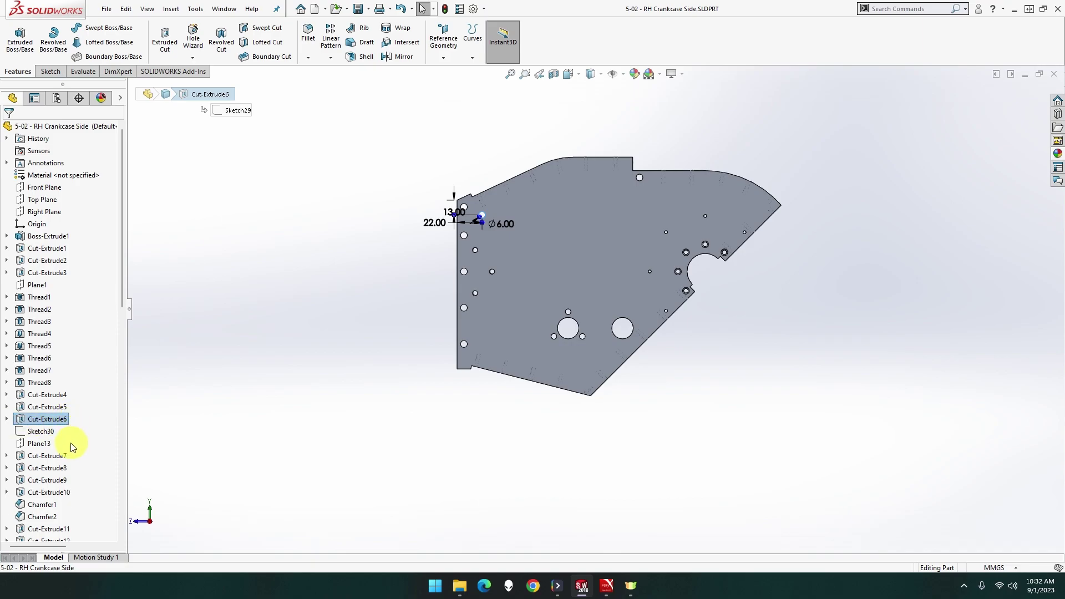
left_click(65, 456)
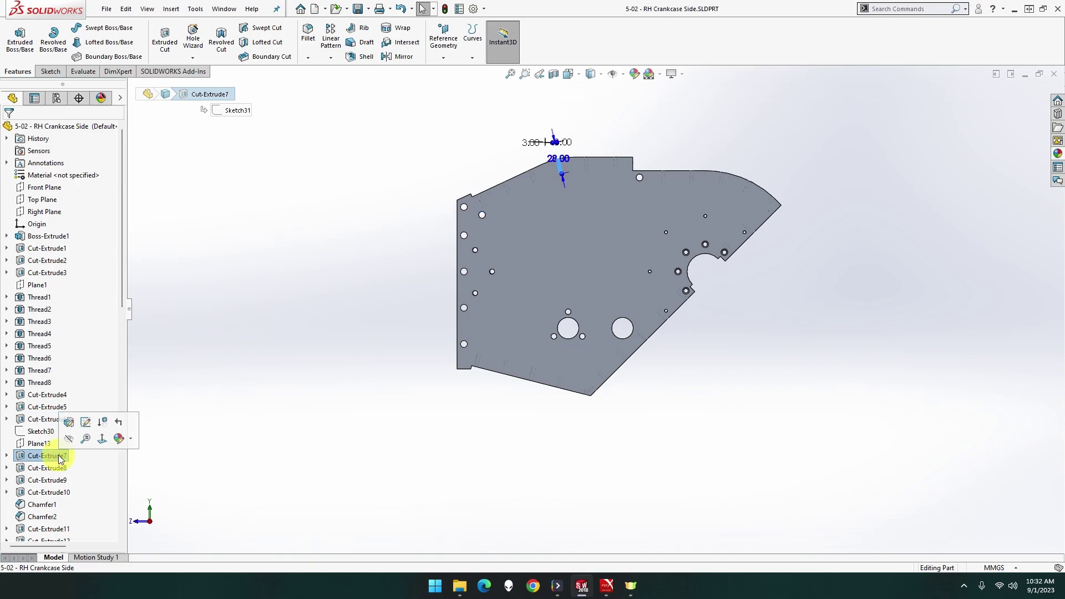
left_click(58, 468)
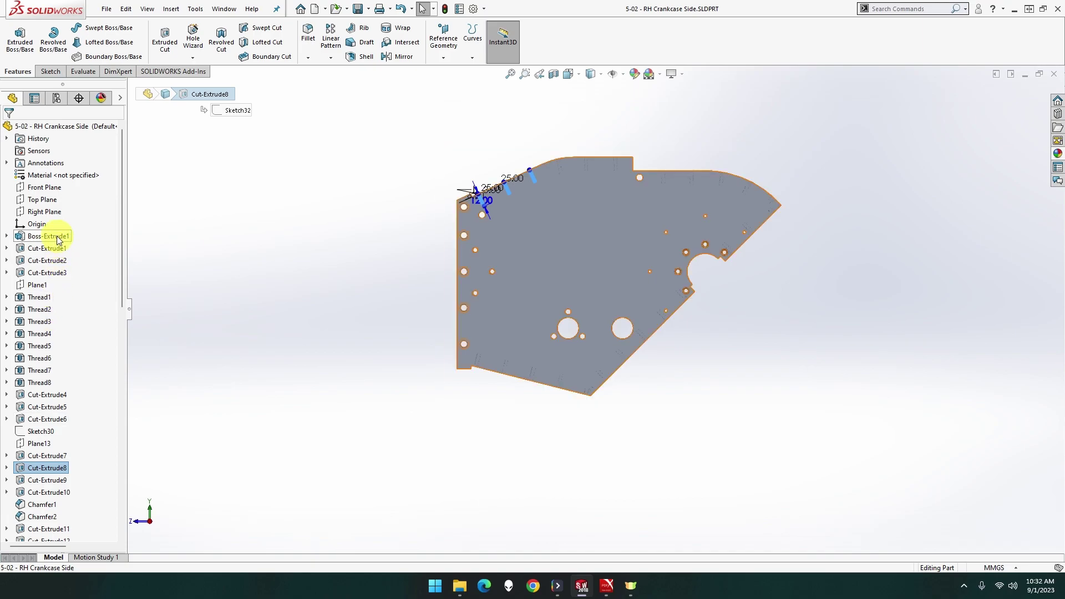
left_click(173, 239)
left_click(49, 236)
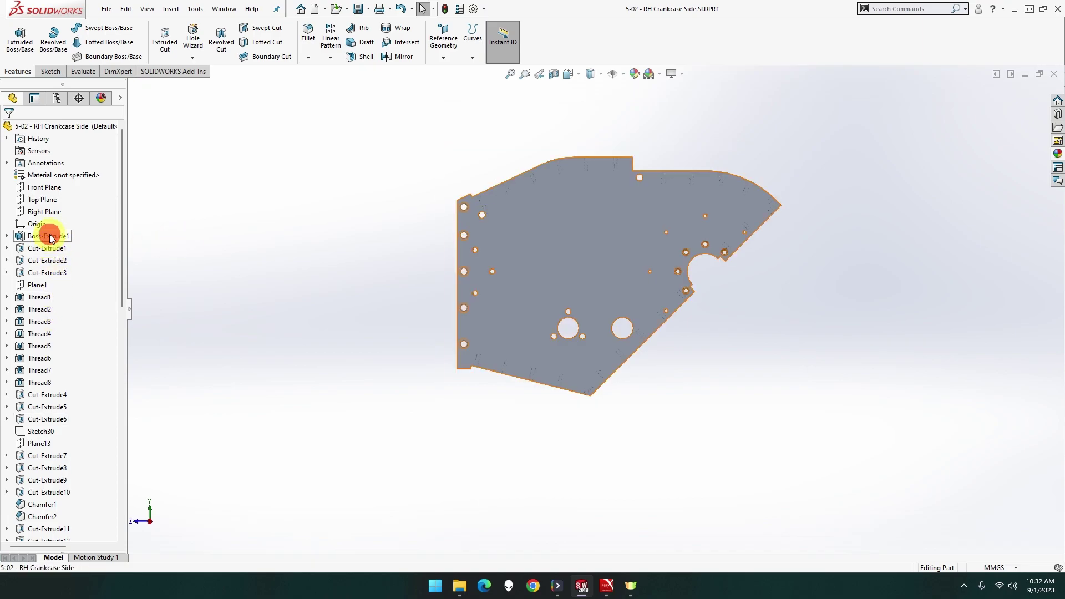
left_click(53, 248)
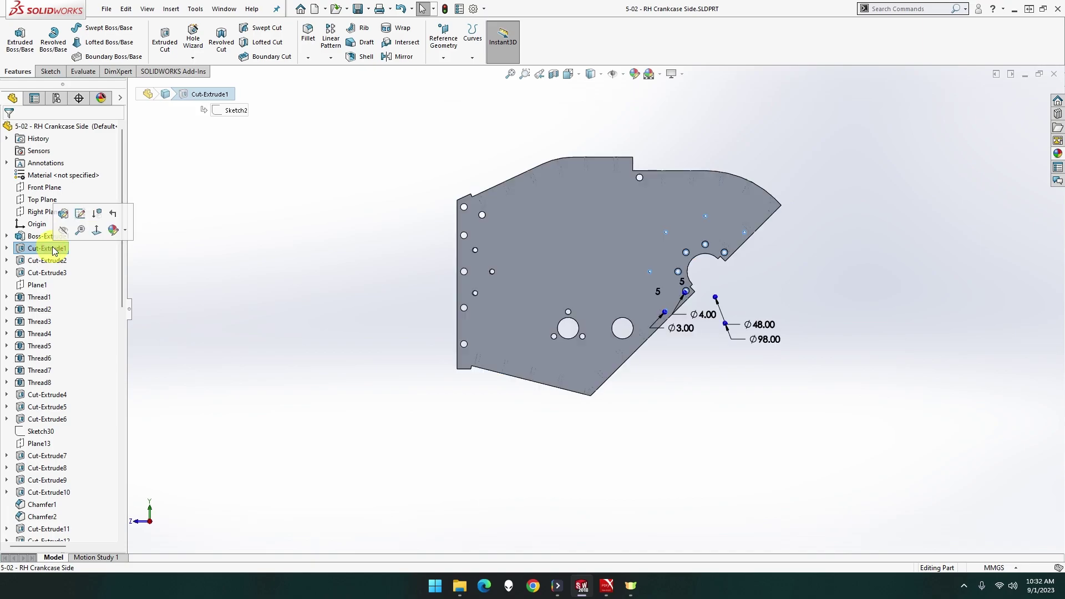
left_click(49, 260)
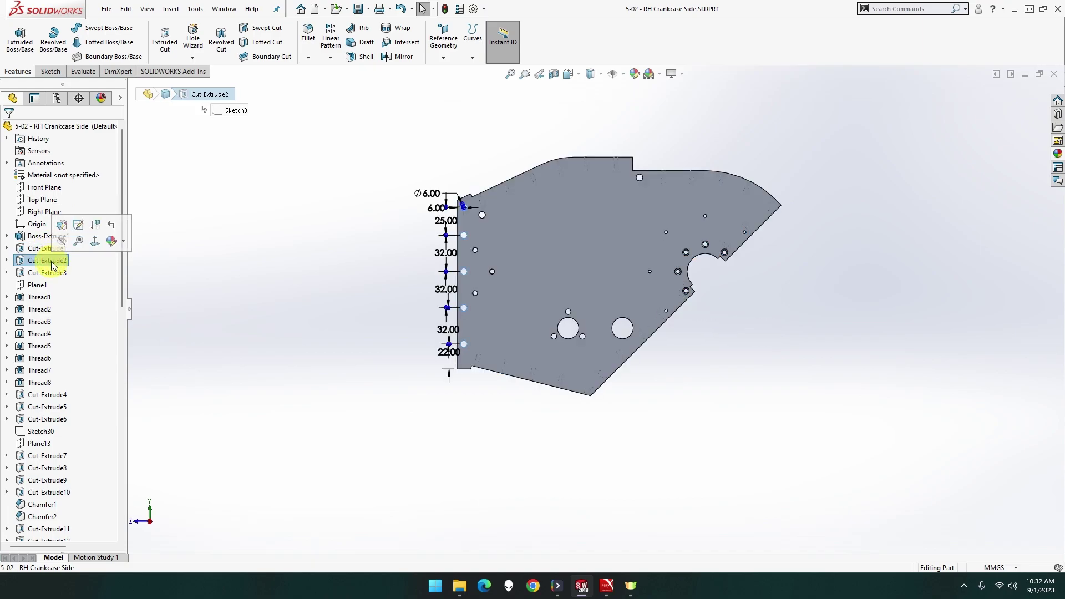
left_click(51, 273)
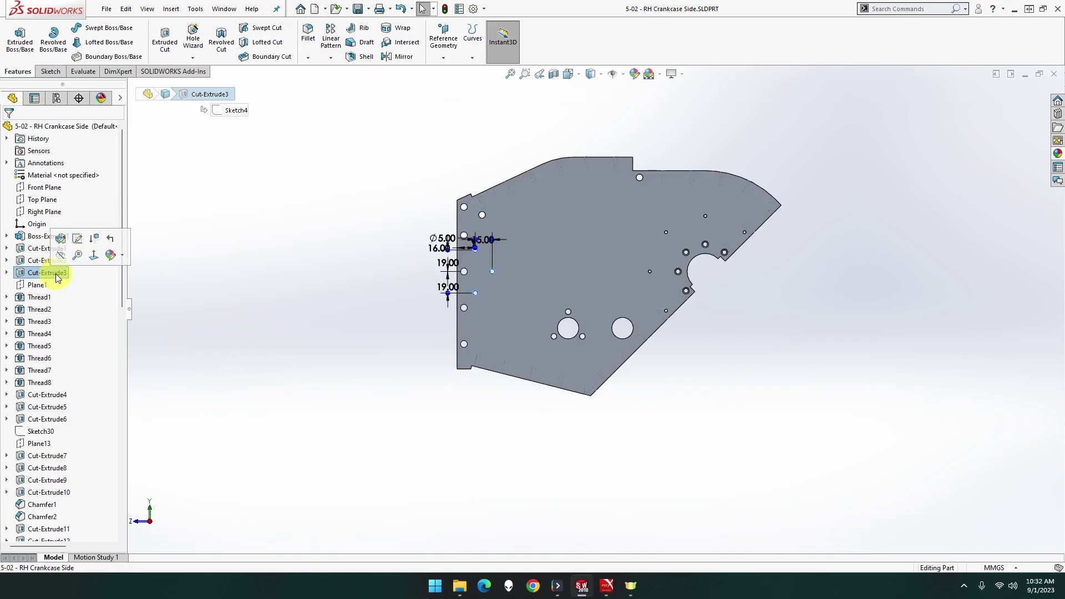
Step: Open Sketch4 of Cut-Extrude3, with the three 5 mm holes near the plate's straight vertical edge, for editing
left_click(6, 272)
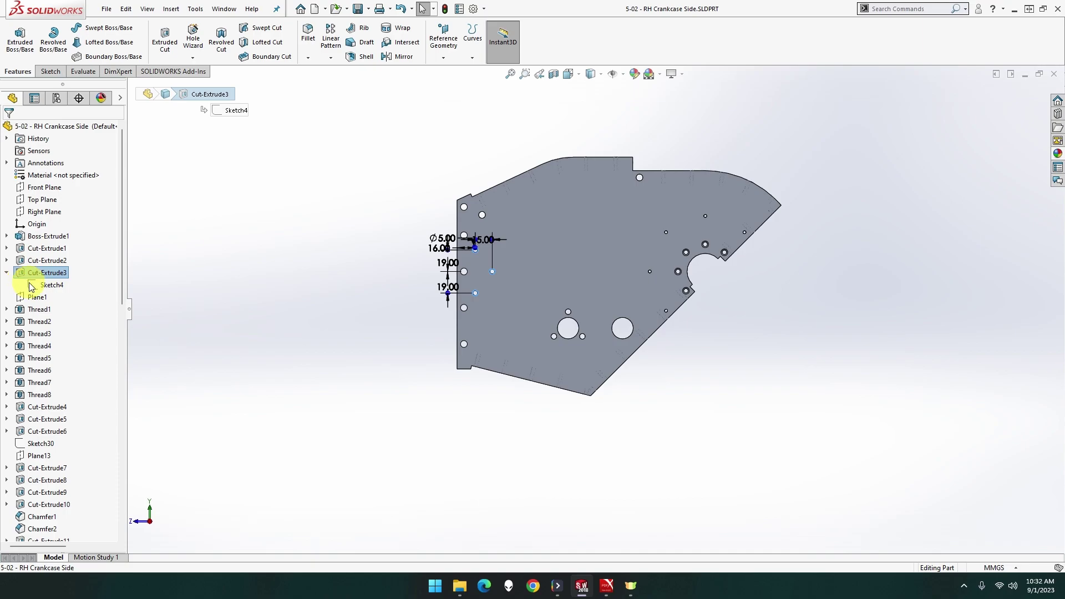
right_click(32, 287)
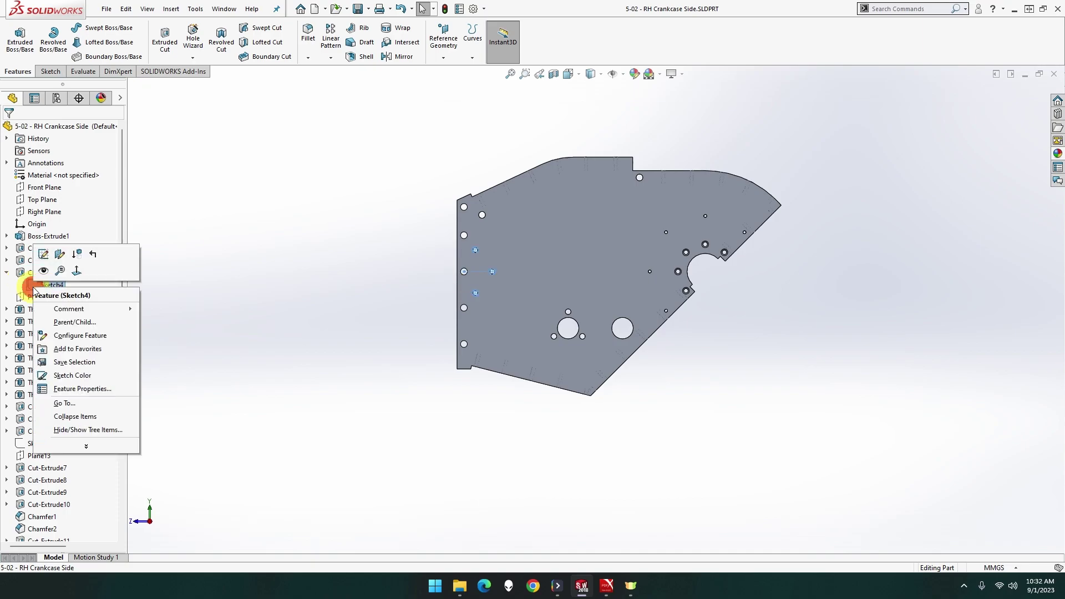
left_click(43, 254)
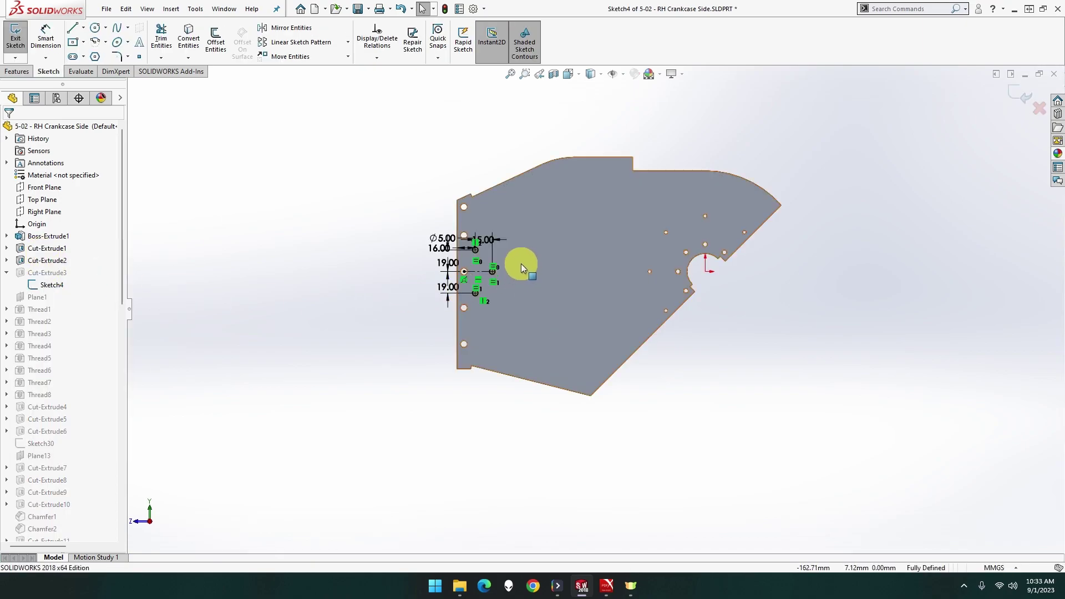
scroll(521, 264, "down", 3)
scroll(514, 269, "down", 2)
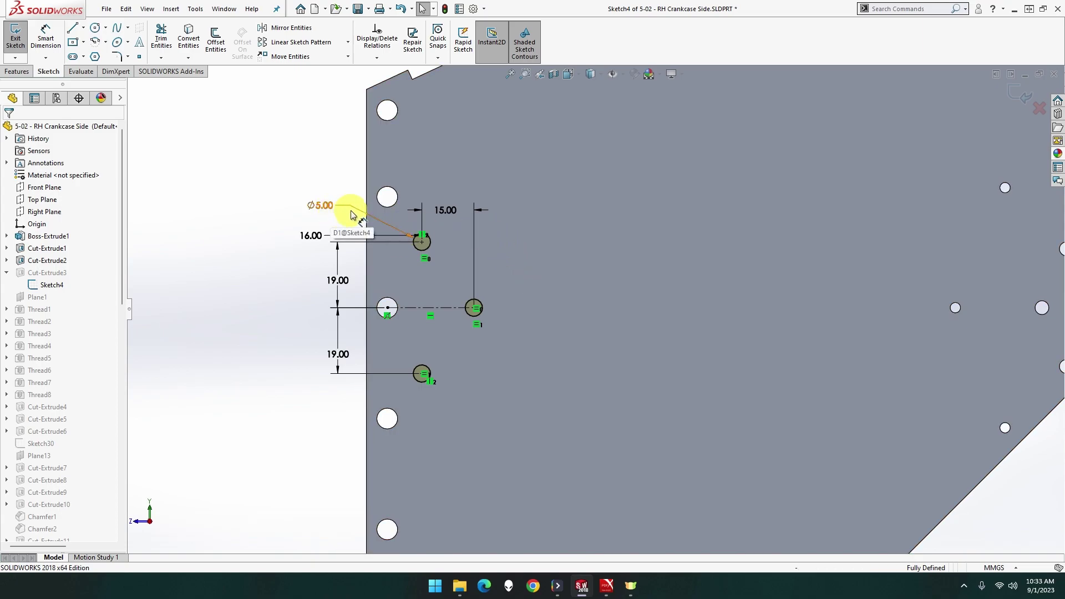
Step: Set the diameter shared by Sketch4's three circles to 3 mm
left_click(326, 207)
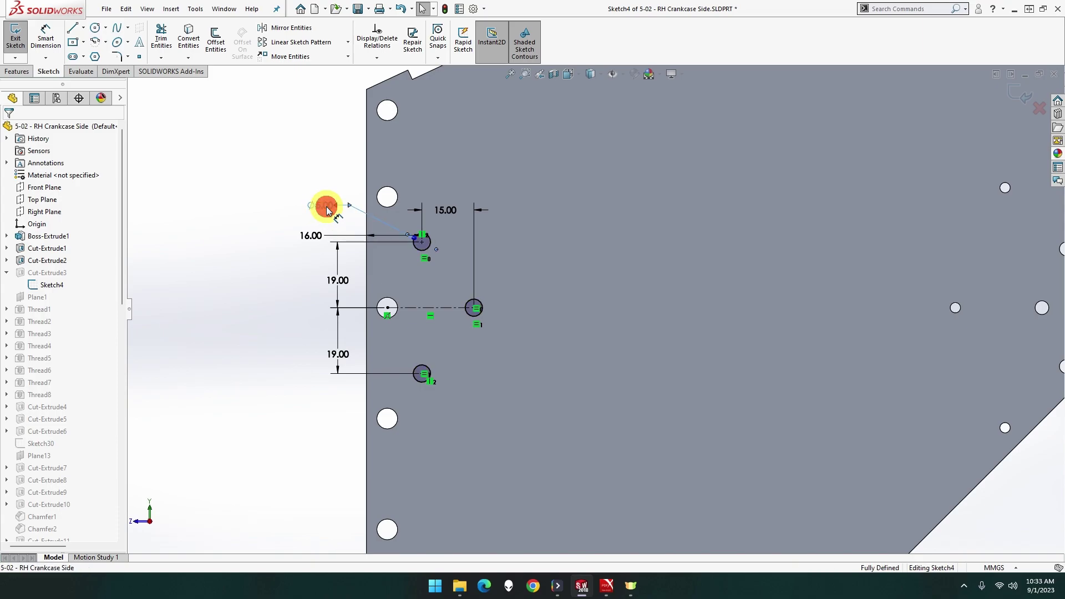
scroll(325, 208, "down", 3)
left_click(361, 222)
left_click(360, 213)
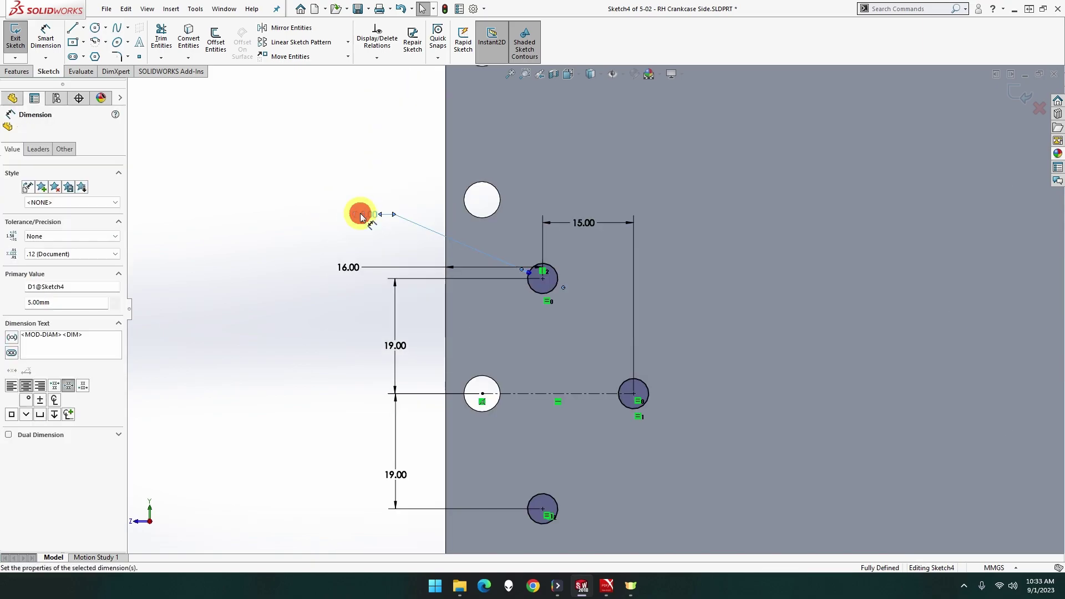
type("3")
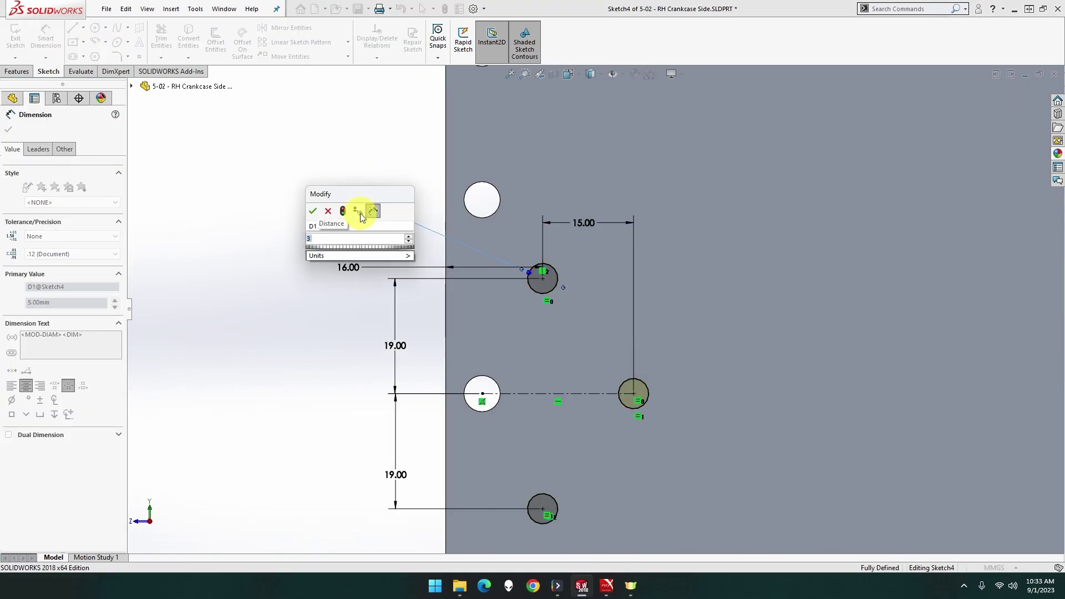
left_click(313, 211)
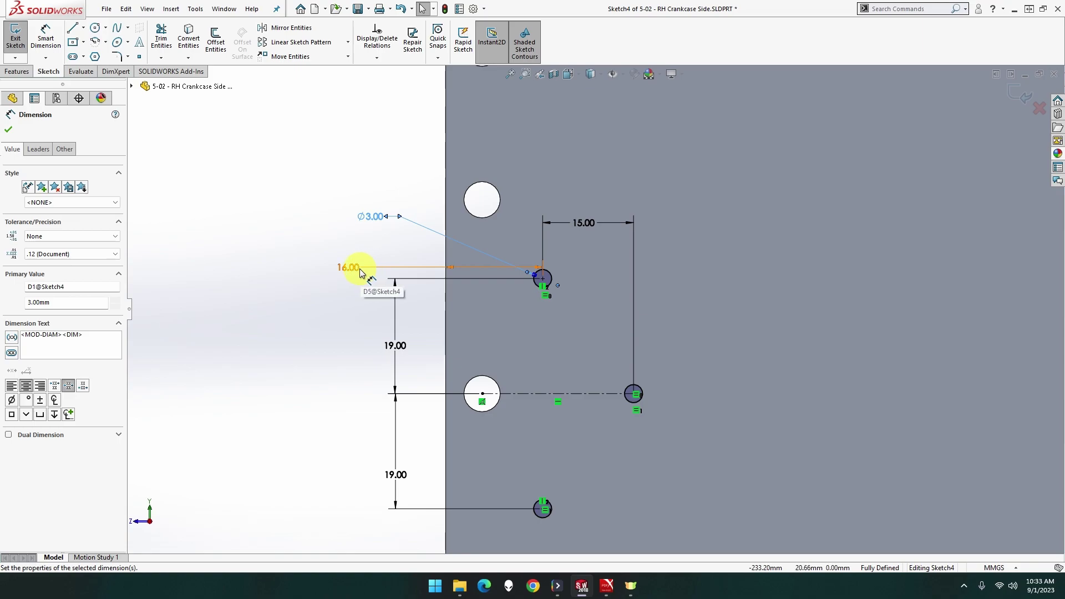
Step: Delete the two 19 mm vertical dimensions that locate the upper and lower circles from the centerline
left_click(392, 322)
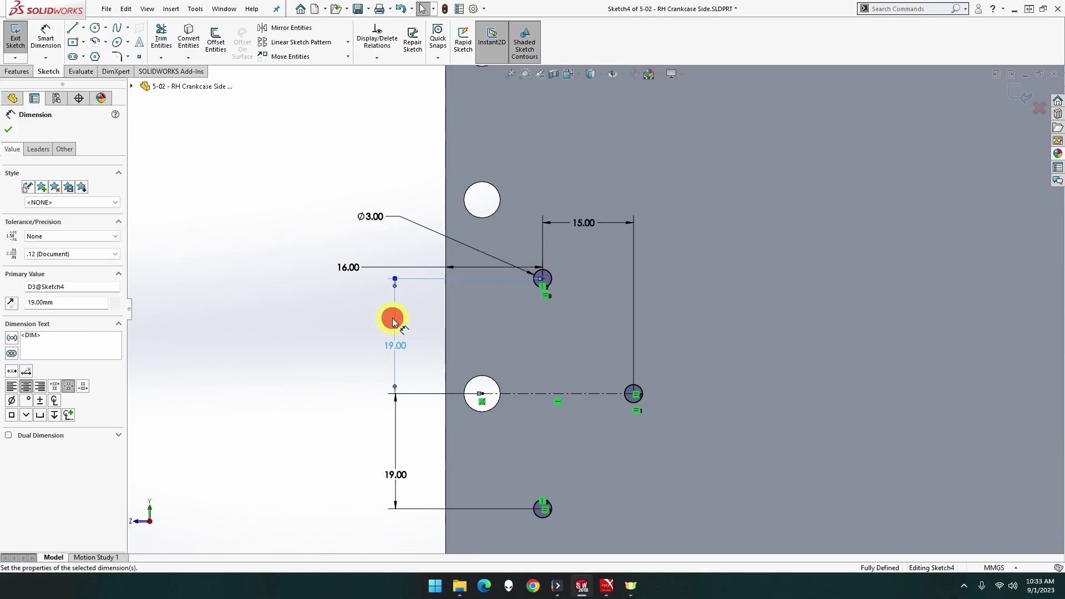
key("Delete")
left_click(402, 392)
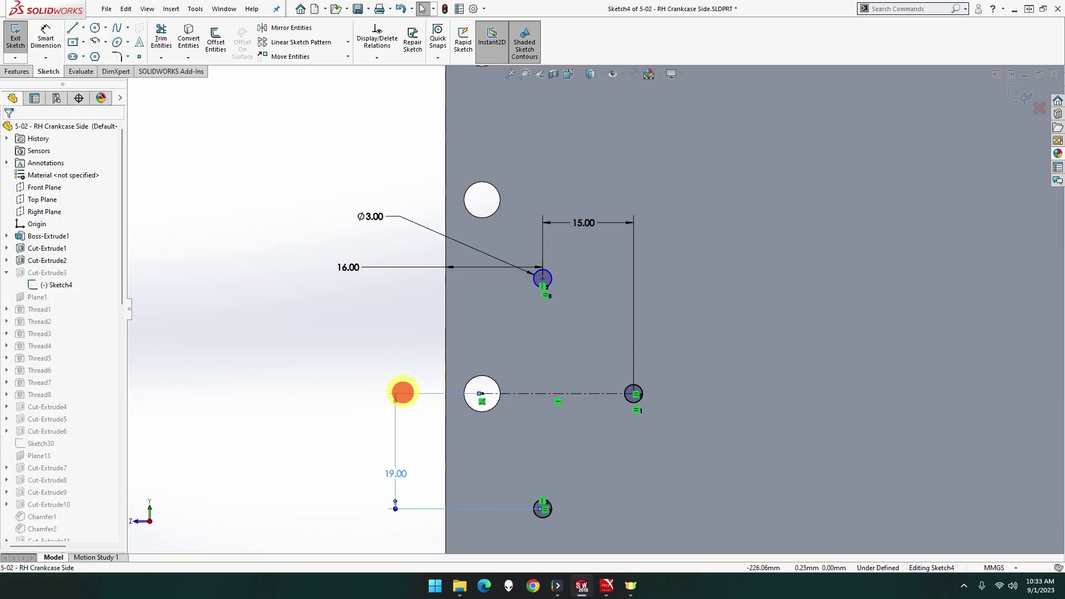
key("Delete")
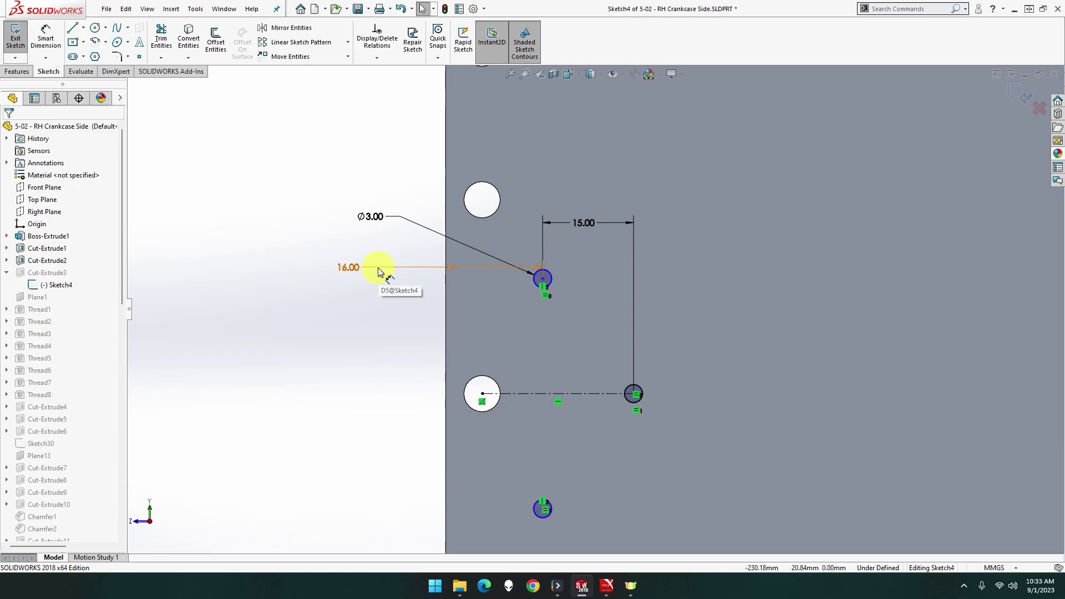
Step: Set the upper circle's distance from the plate's straight edge to 35 mm and its horizontal spacing to the inner circle to 50 mm
double_click(348, 267)
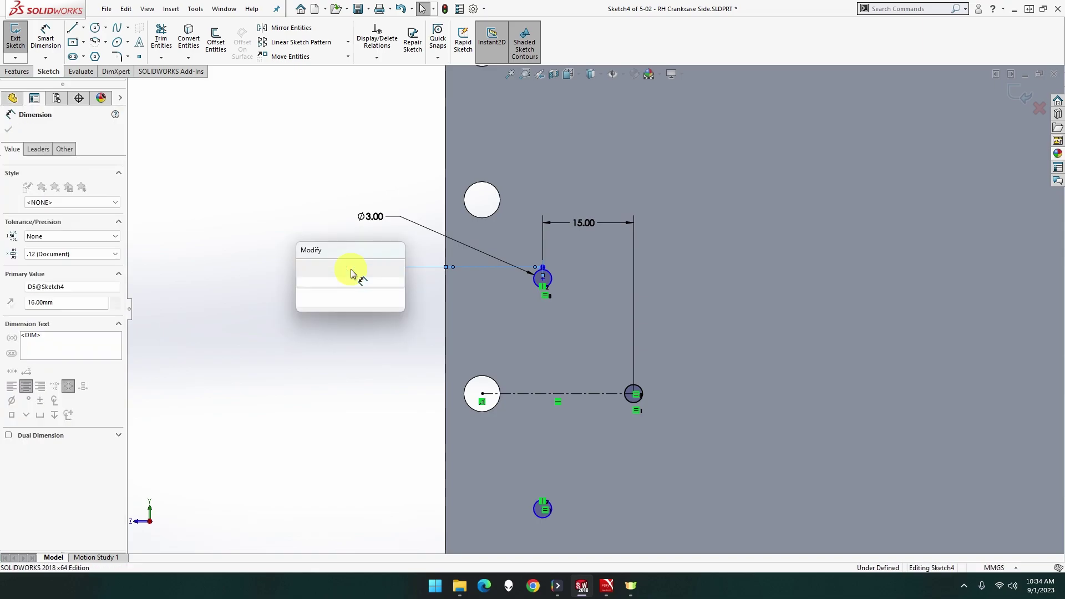
key("Return")
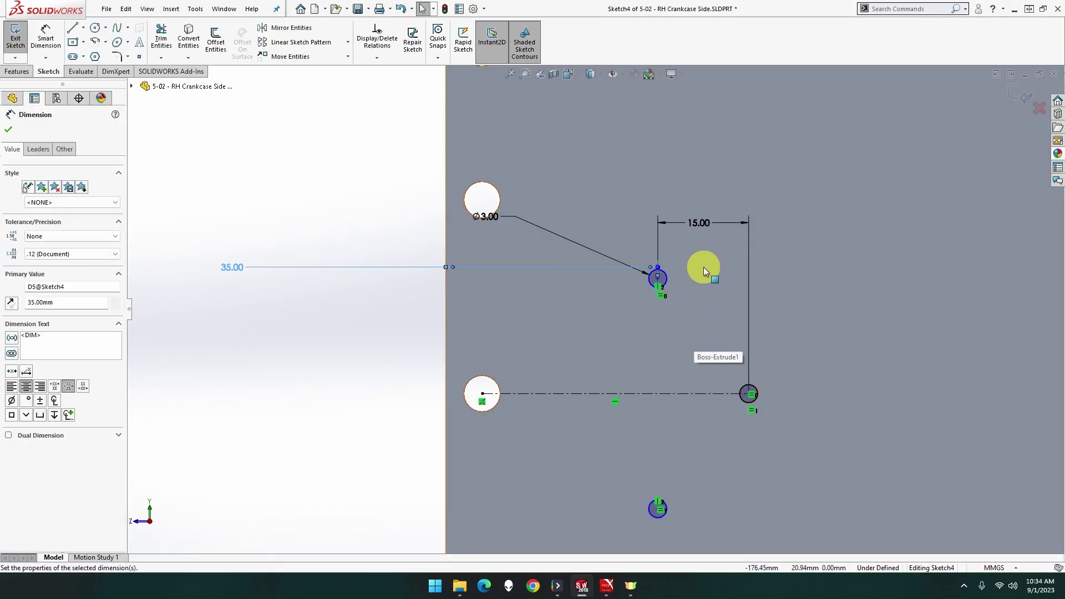
left_click(702, 223)
left_click(677, 223)
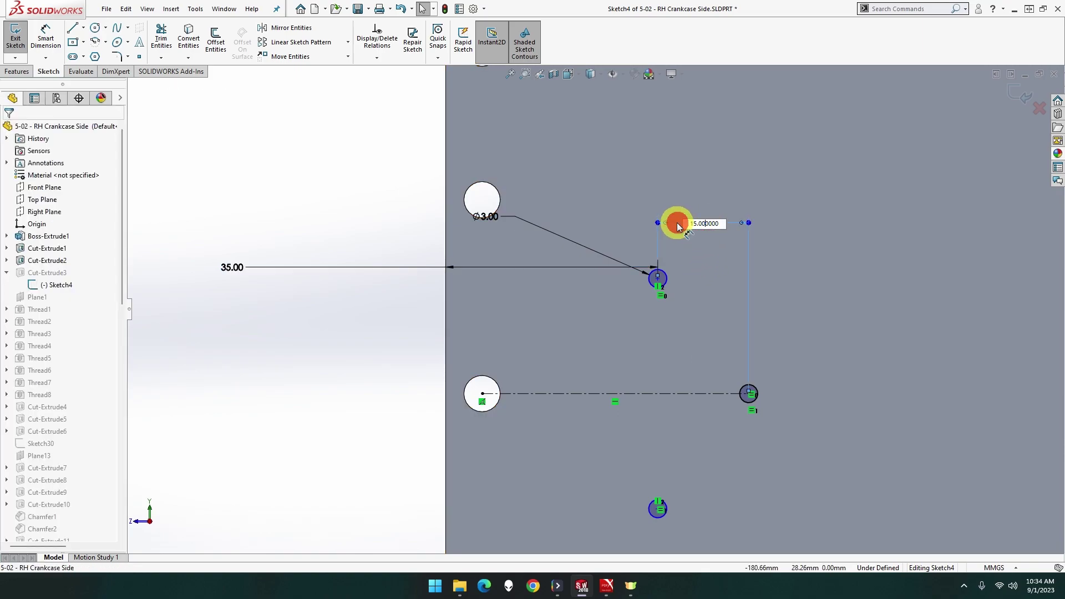
double_click(692, 224)
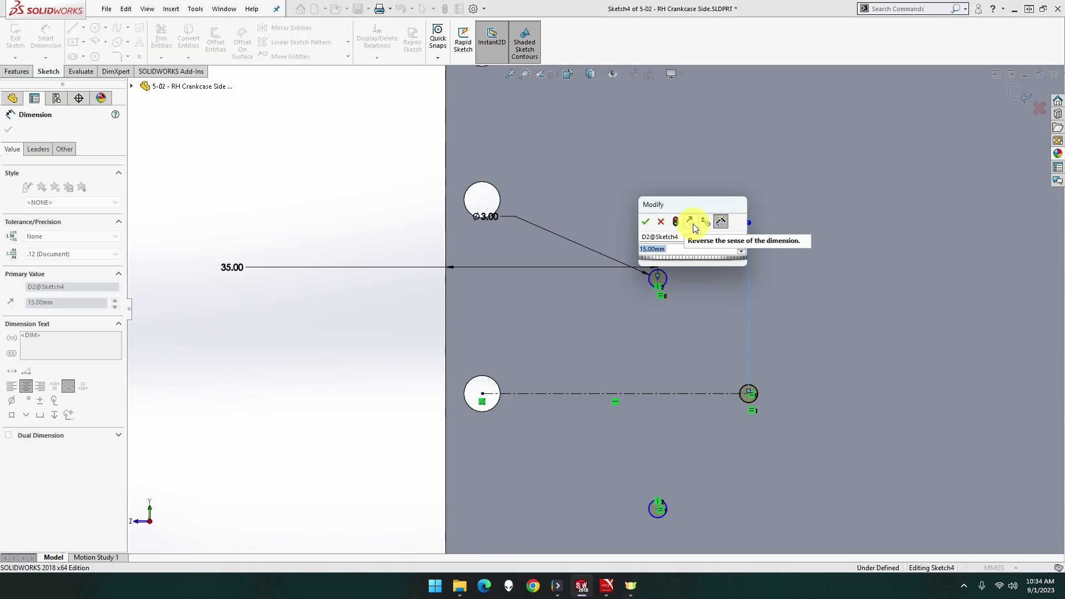
type("50")
key("Return")
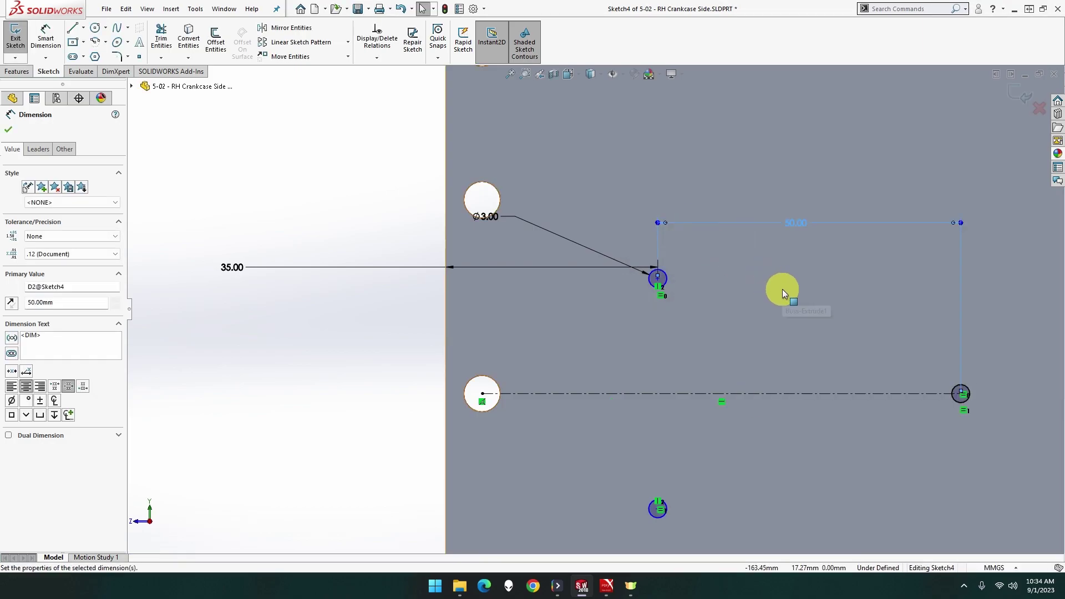
Step: Delete the horizontal construction line connecting the middle edge hole to the inner circle
left_click(931, 370)
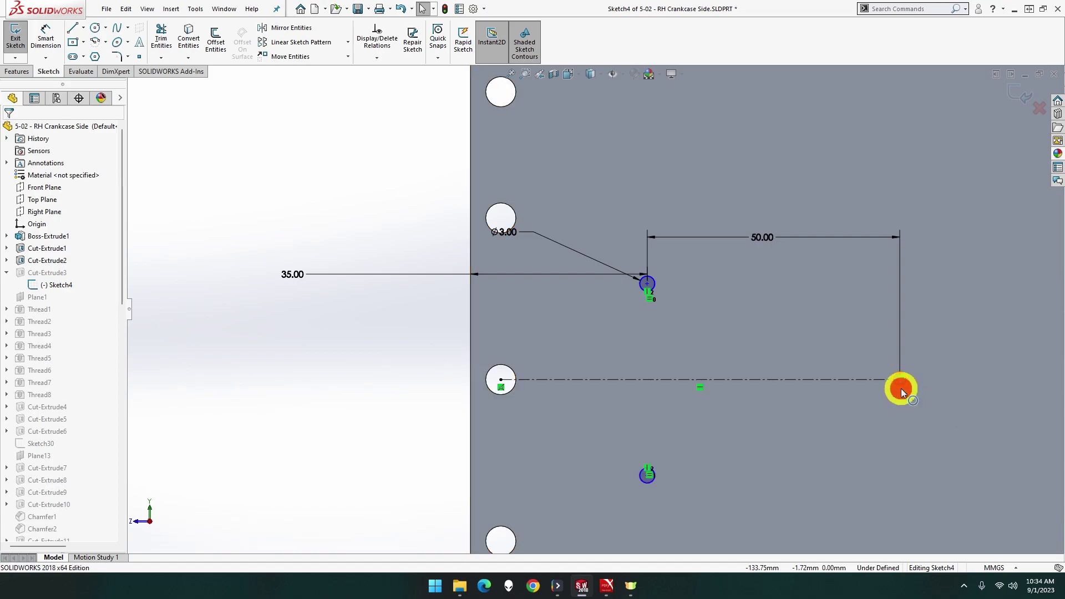
left_click(901, 388)
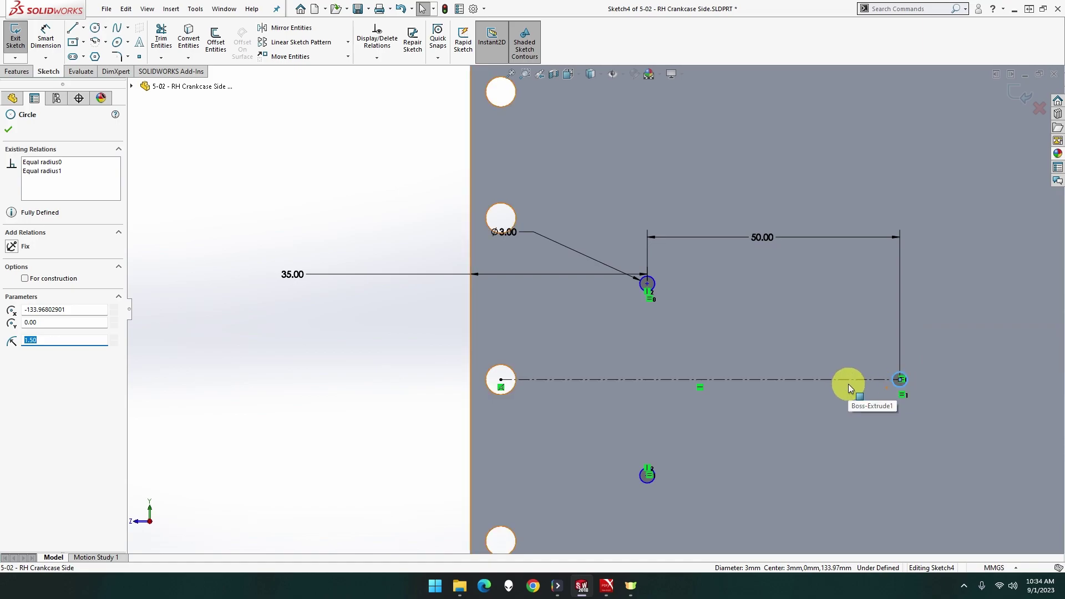
key("Escape")
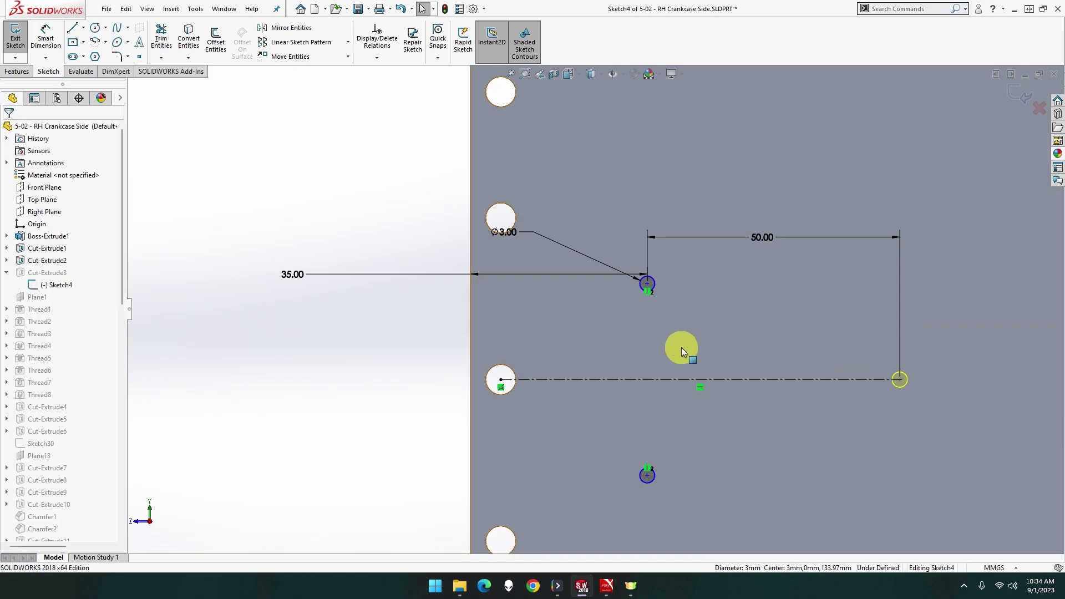
left_click(379, 218)
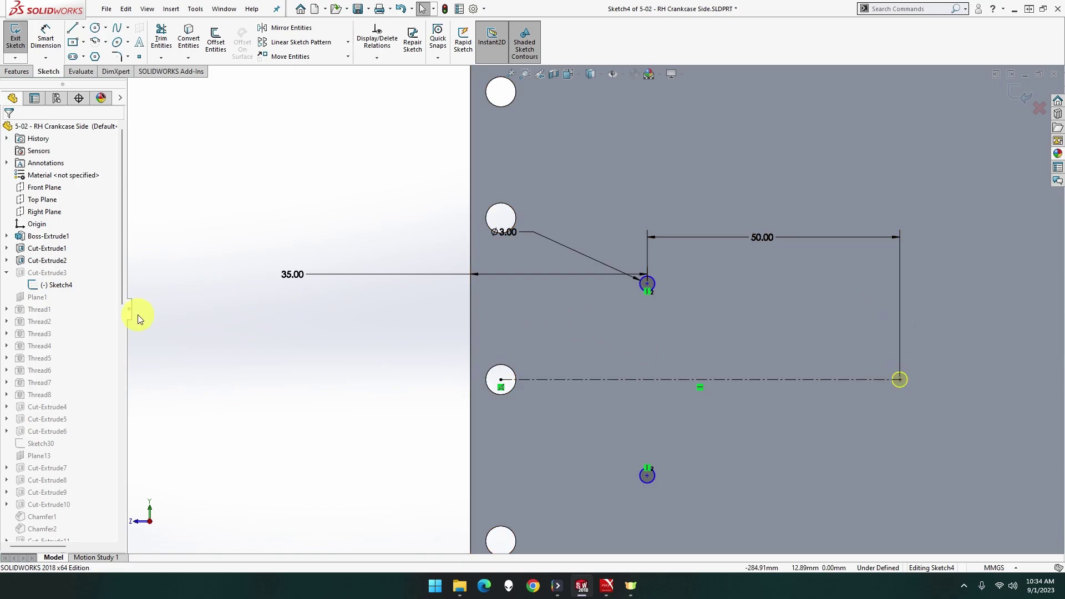
left_click(418, 313)
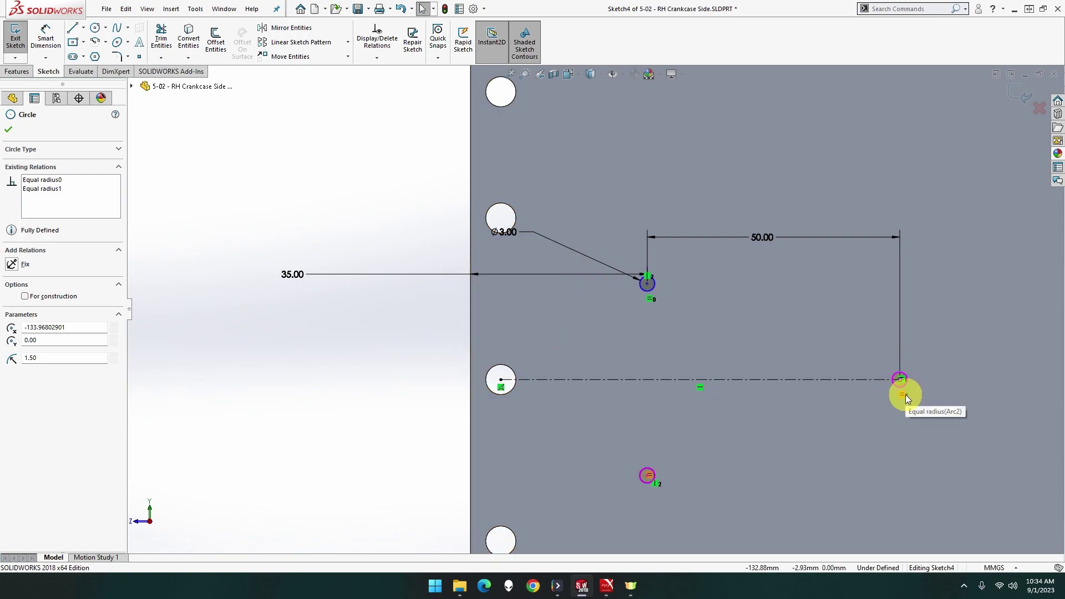
left_click(867, 379)
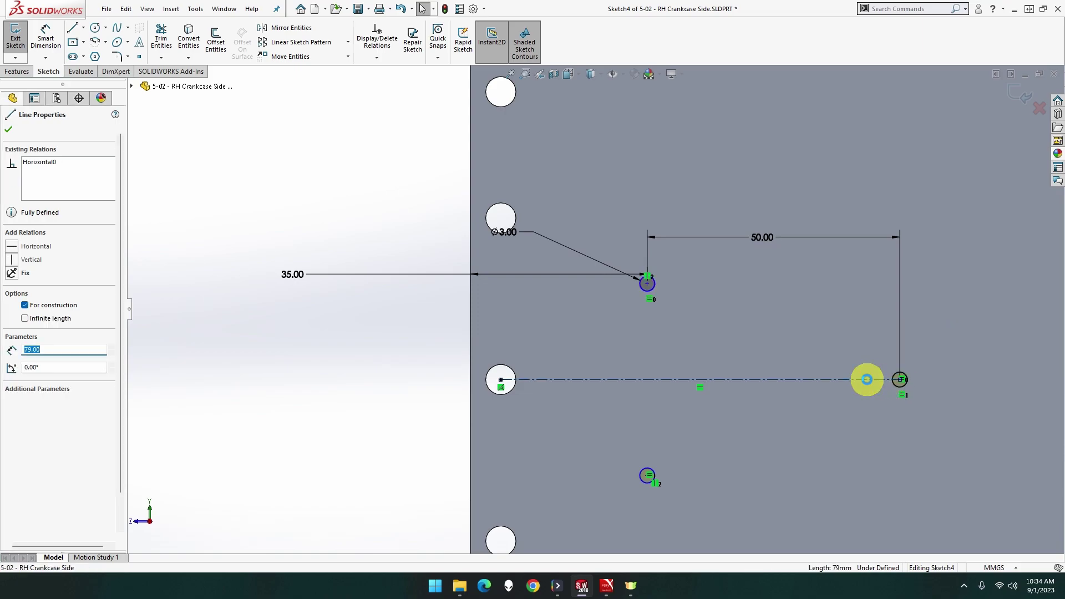
key("Delete")
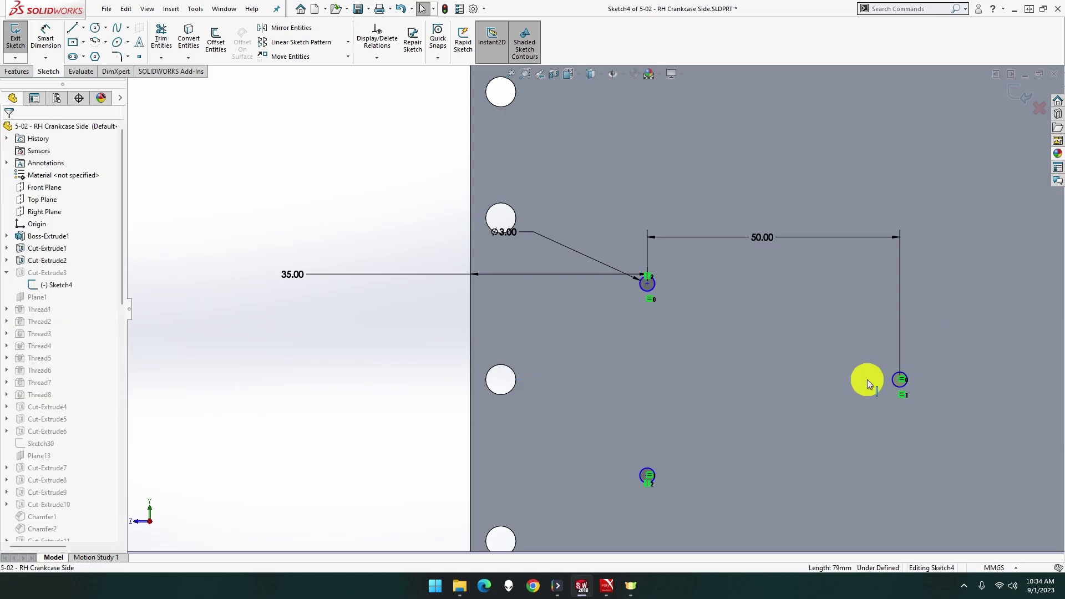
Step: Add a horizontal relation between the centers of the inner circle and the upper circle near the edge
left_click(898, 379)
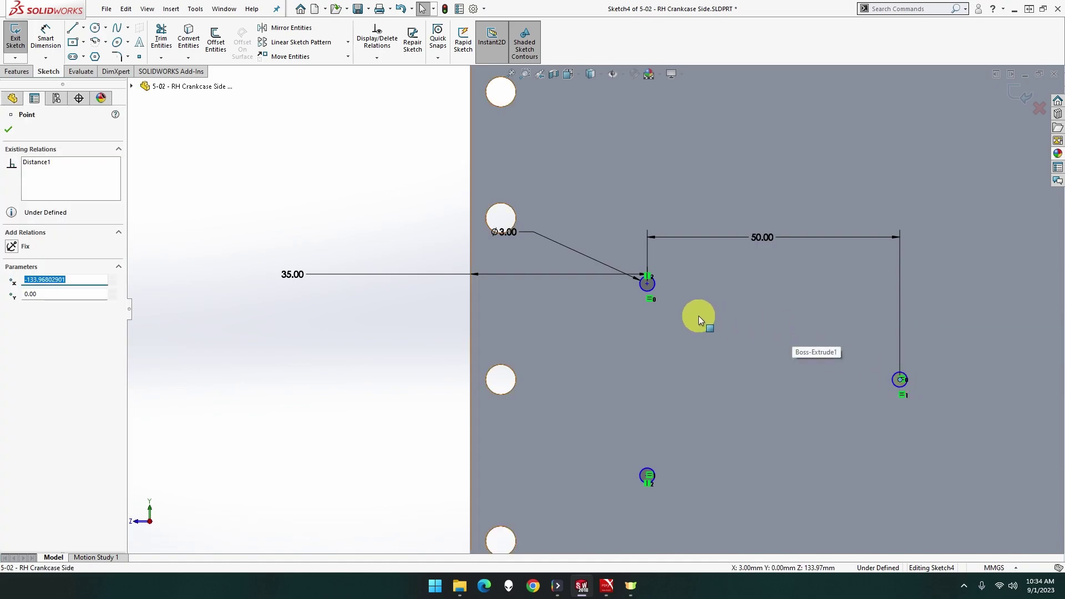
left_click(647, 283, "ctrl")
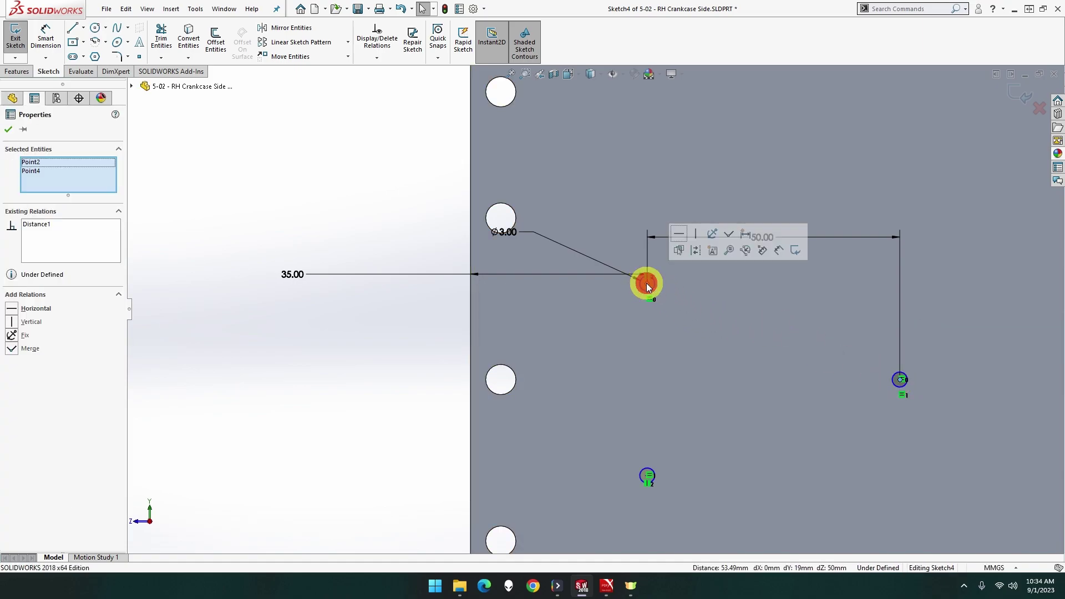
left_click(681, 234)
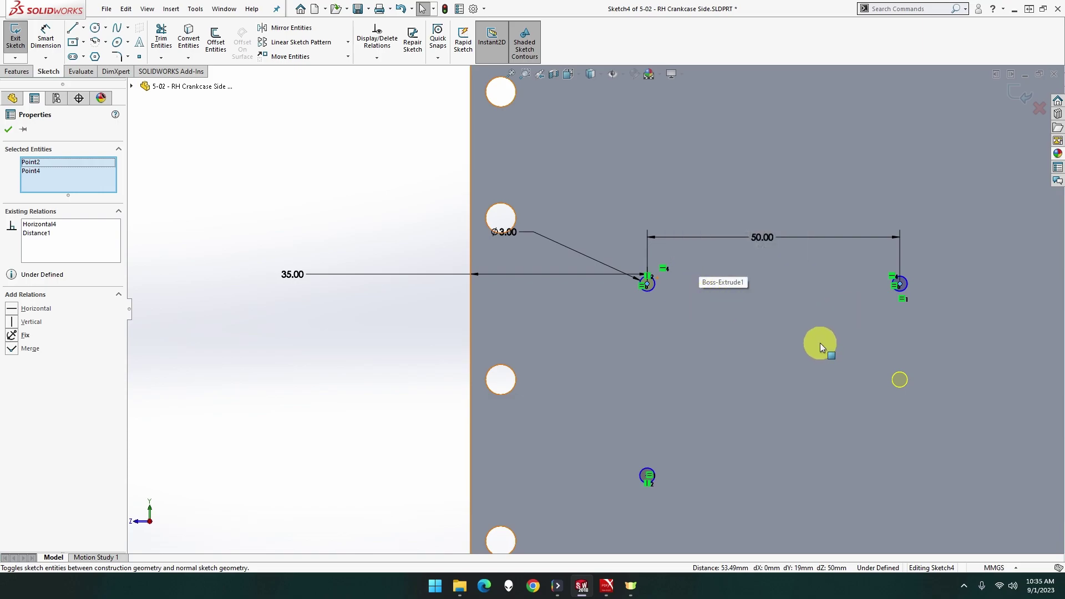
Step: Sketch a fourth circle about 4 mm in diameter below the inner circle and make it equal to the 3 mm circle
left_click(95, 32)
left_click_drag(899, 458, 910, 459)
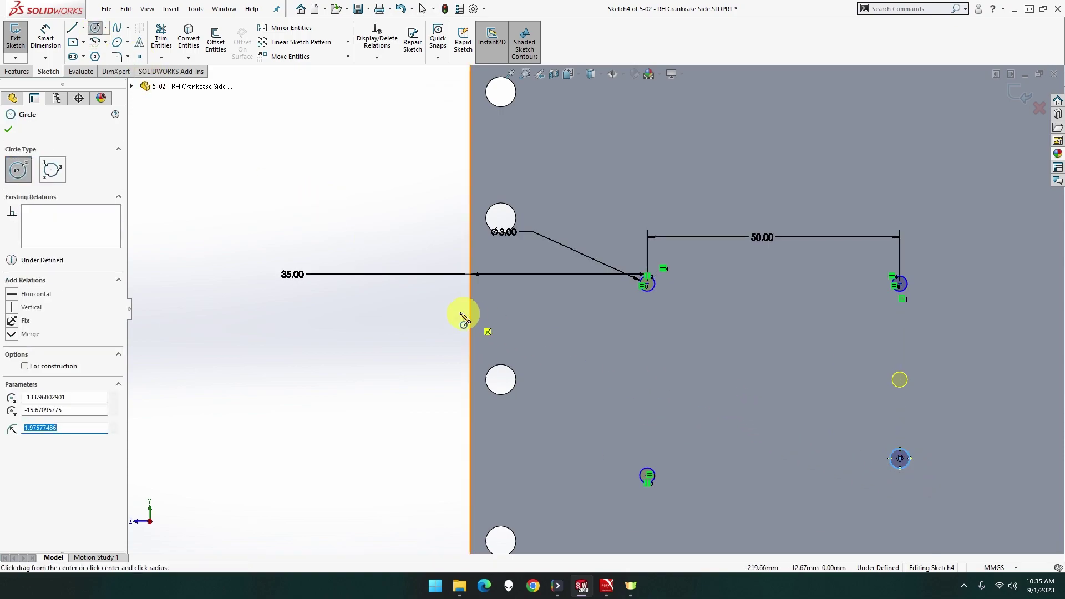
left_click(49, 44)
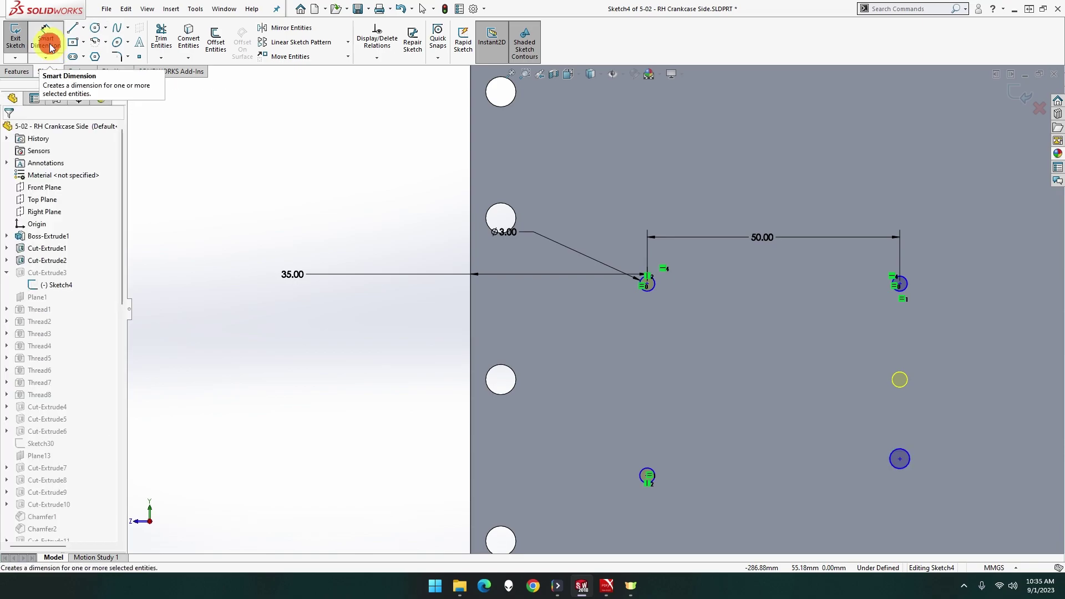
key("Escape")
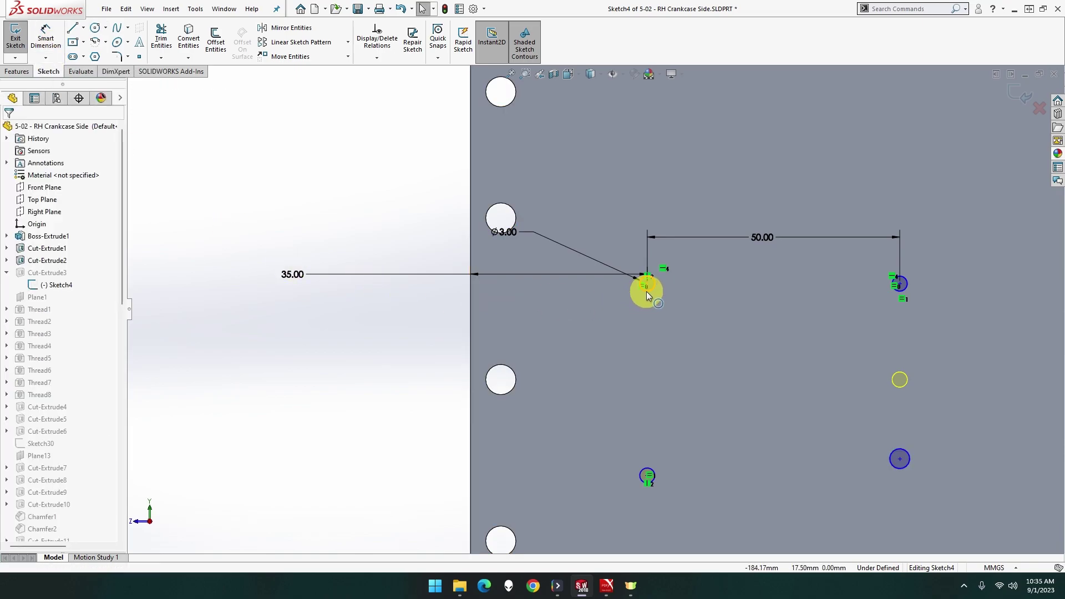
left_click(646, 291)
left_click(904, 452)
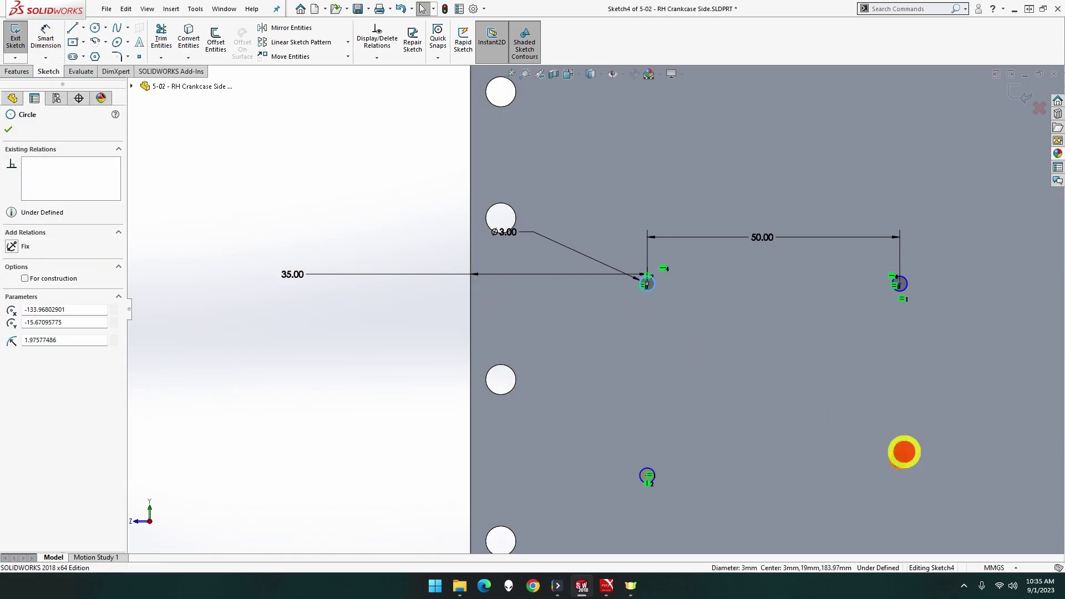
left_click(986, 405)
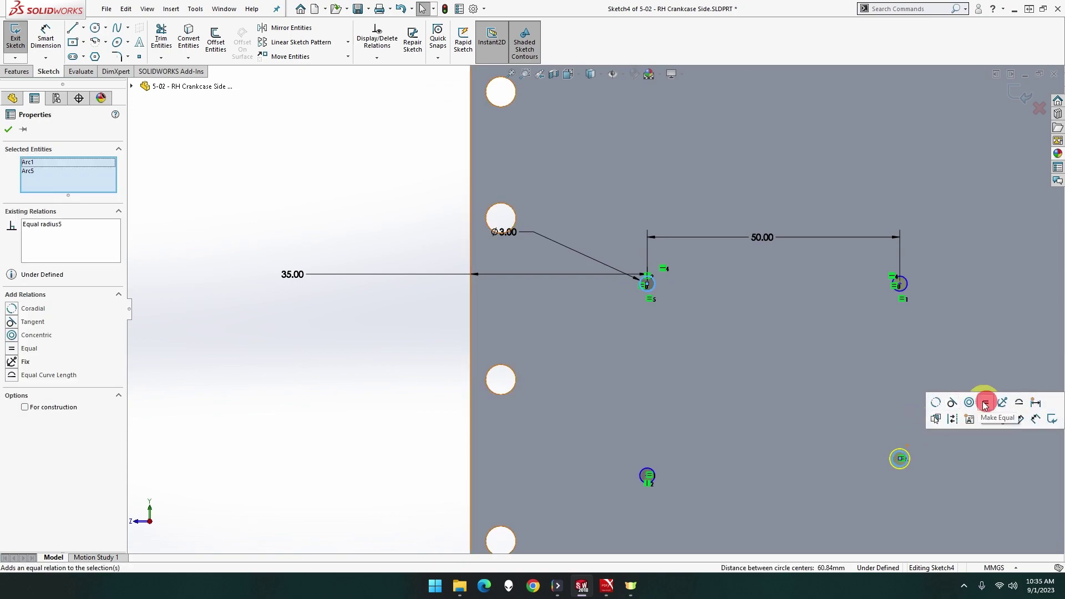
Step: Add a vertical relation between the centers of the fourth circle and the inner circle above it
left_click(902, 285)
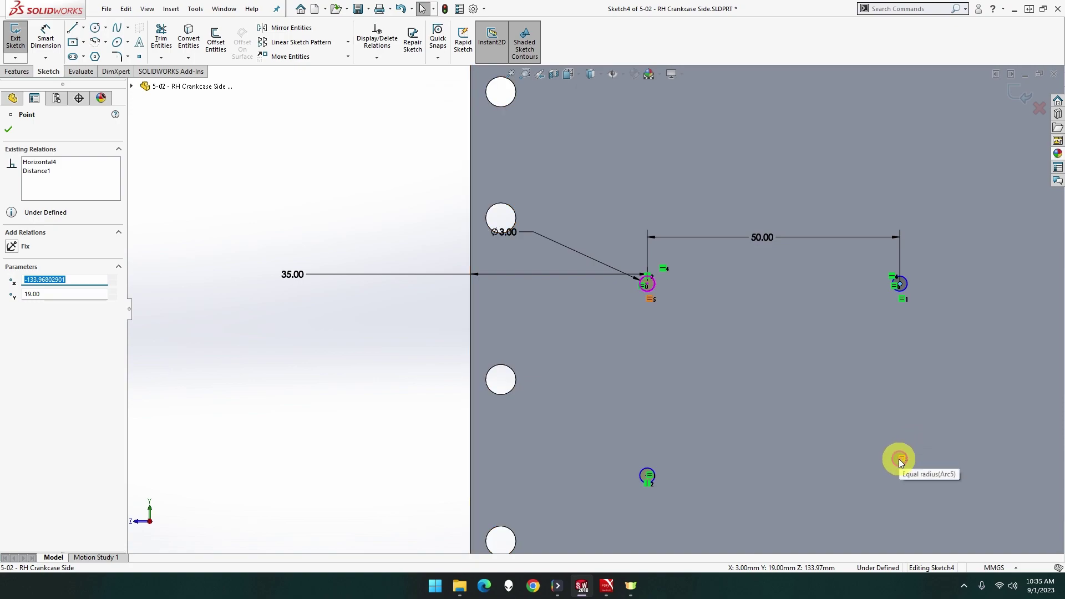
scroll(898, 459, "down", 5)
left_click(763, 394)
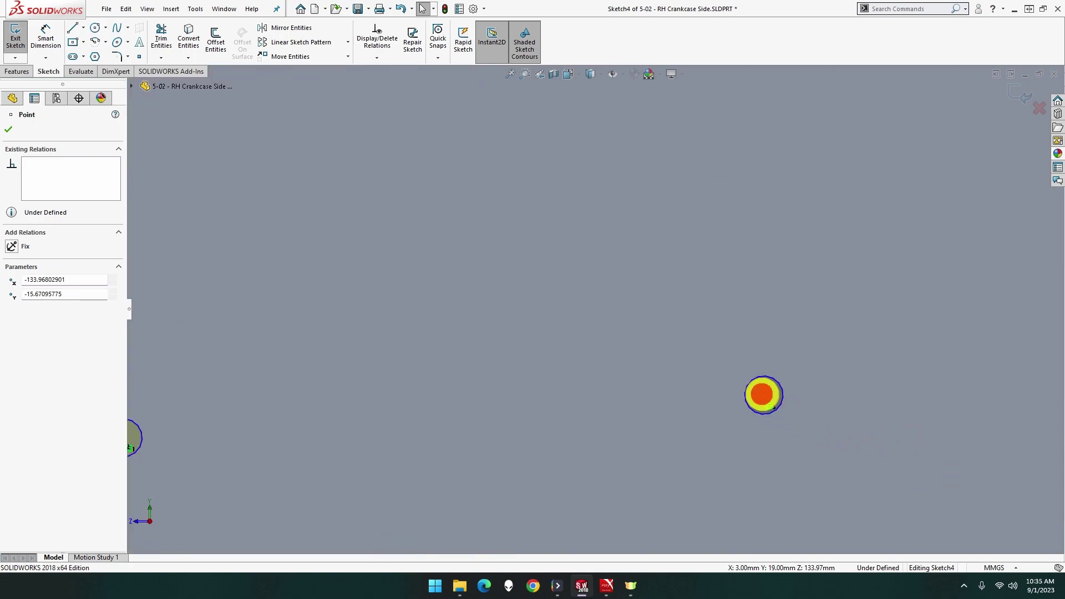
left_click(814, 344)
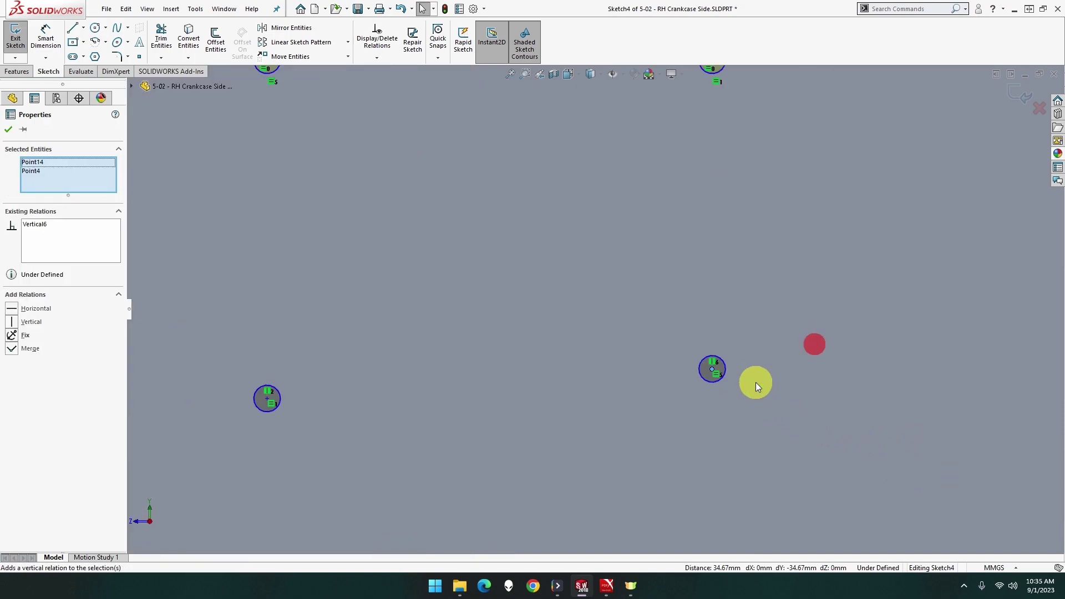
Step: Add a horizontal relation between the centers of the two lower circles
scroll(757, 386, "up", 1)
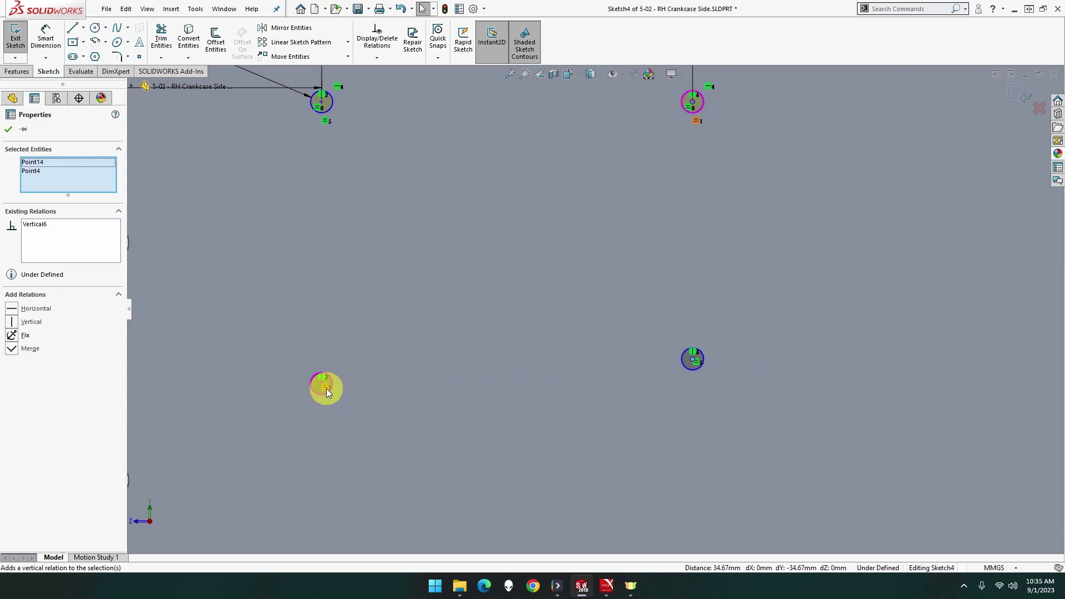
scroll(326, 388, "down", 2)
left_click(349, 373)
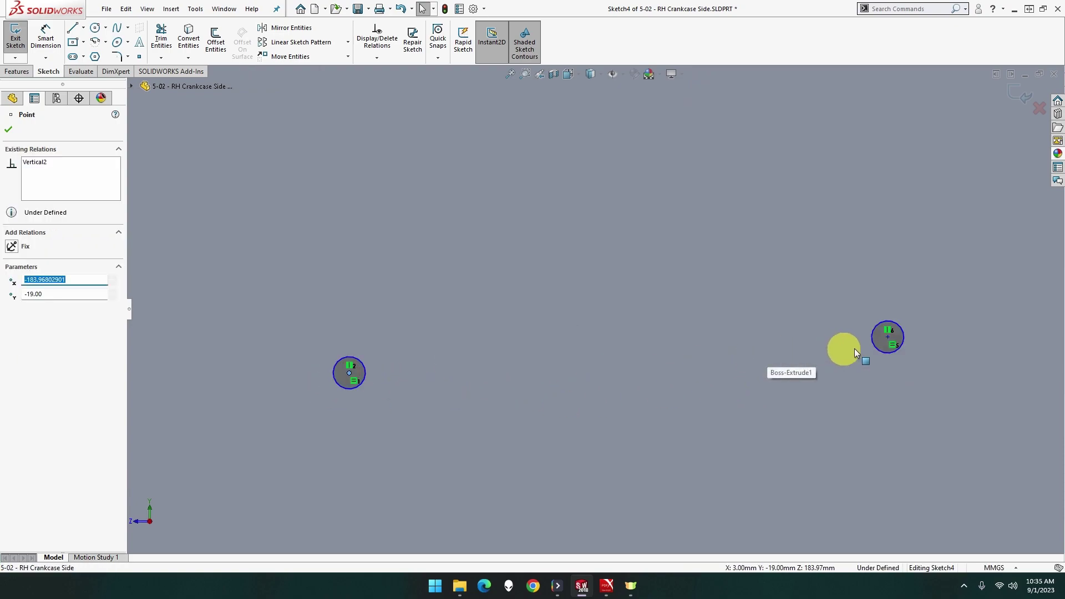
left_click(887, 337, "ctrl")
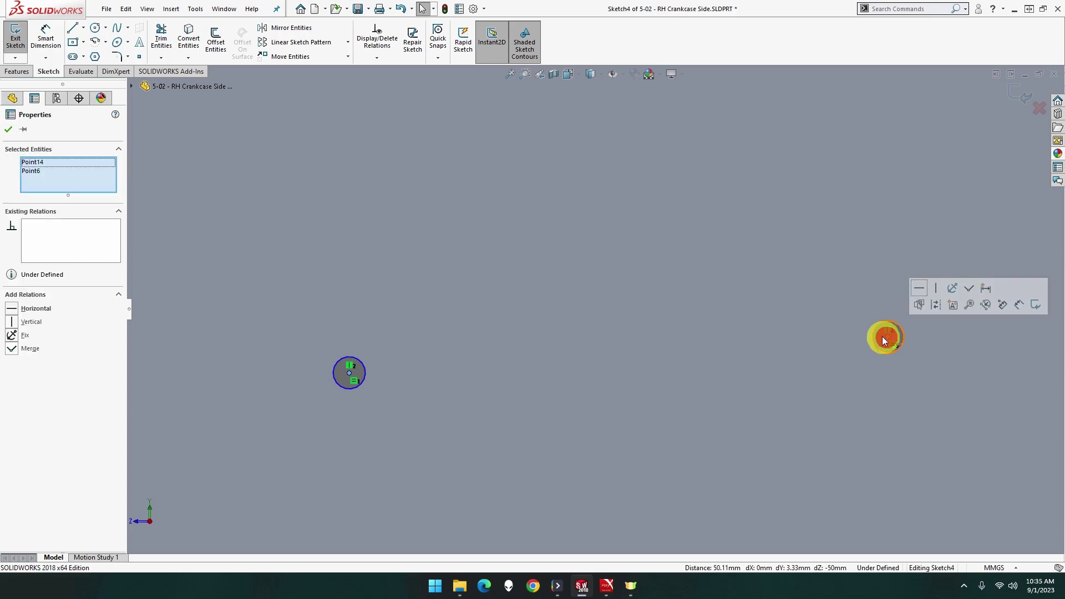
left_click(917, 289)
scroll(799, 302, "up", 3)
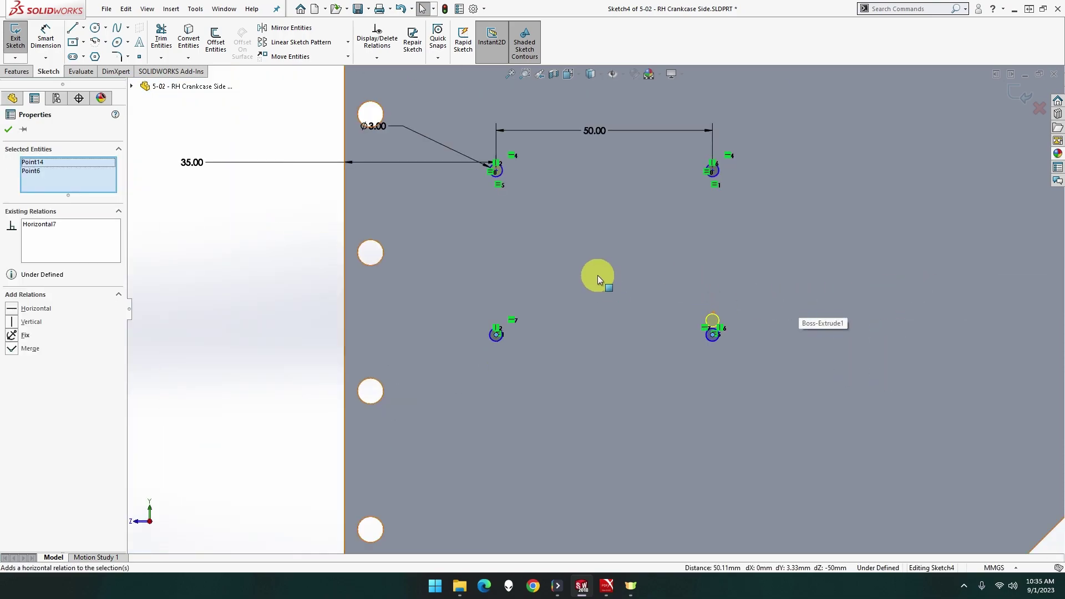
scroll(598, 275, "up", 3)
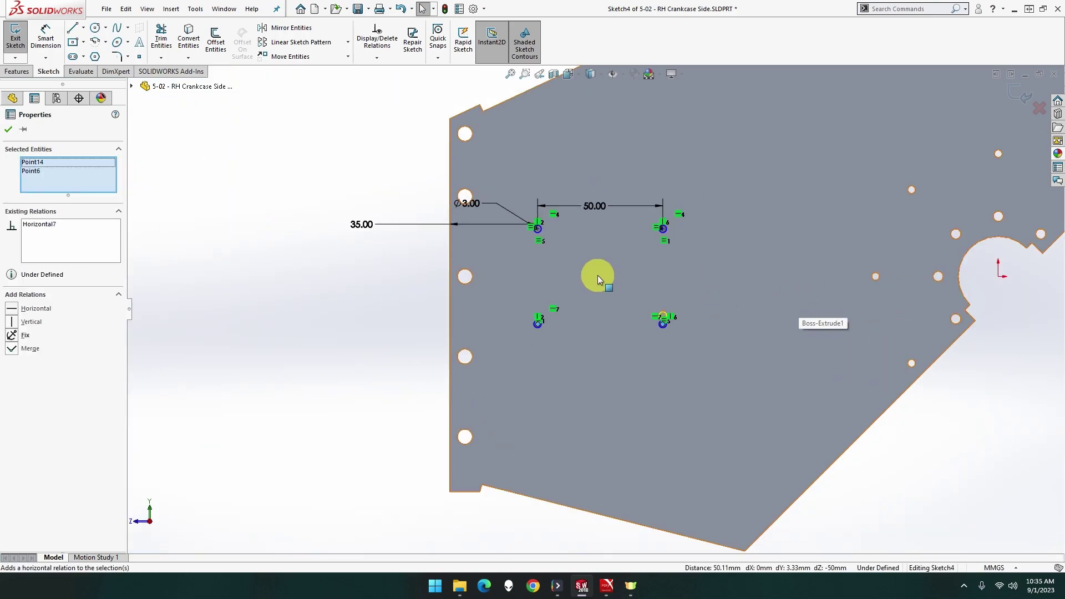
Step: Rearrange the sketch dimensions, placing the 3 mm diameter outside the plate and the 35 mm and 50 mm spacings below the circles
scroll(424, 265, "up", 1)
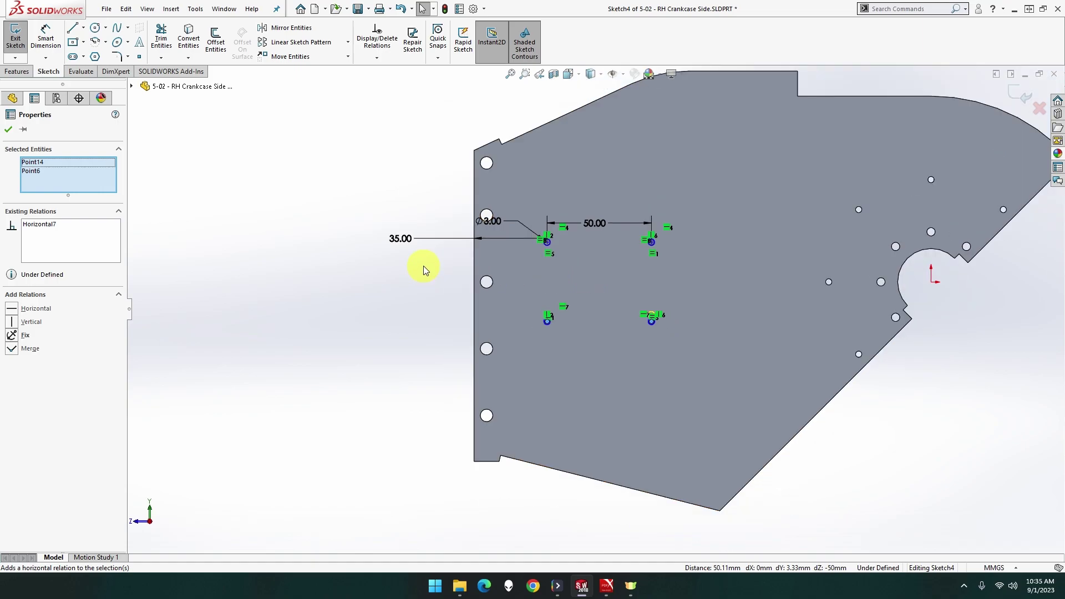
left_click(395, 238)
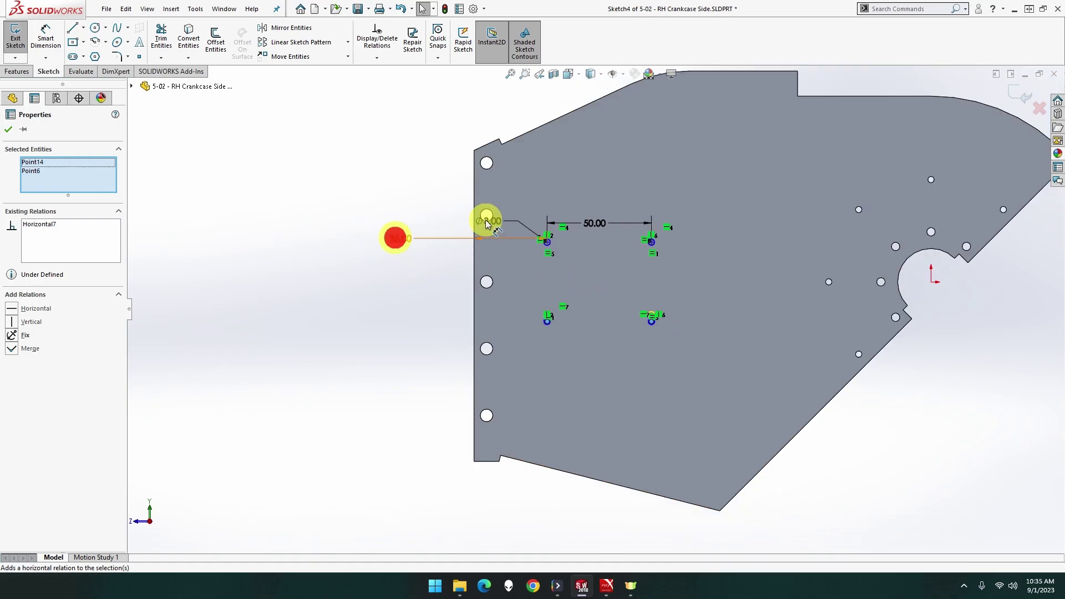
left_click(494, 223)
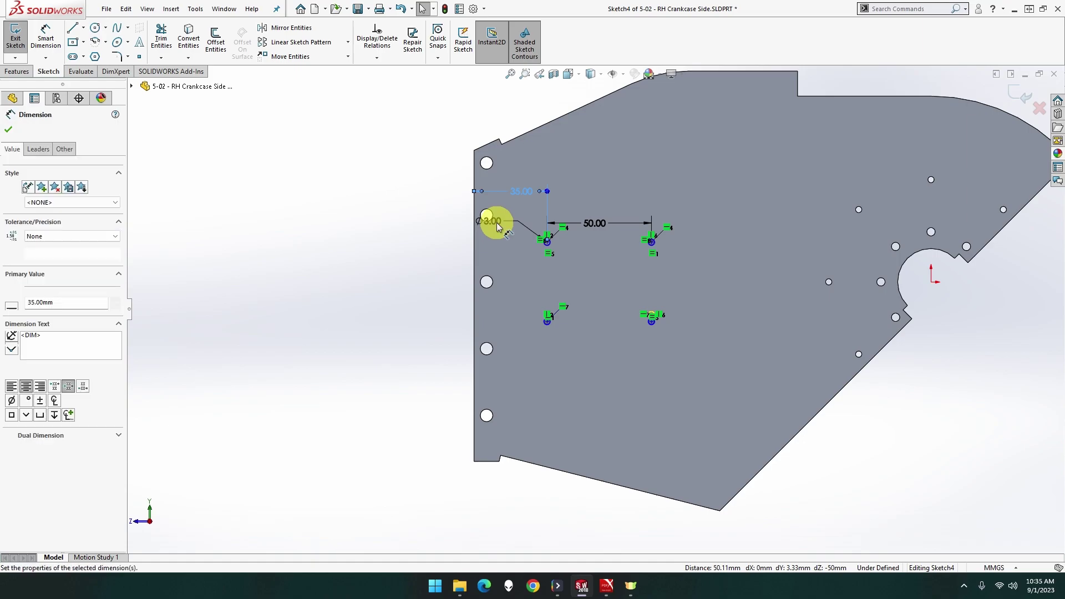
left_click(451, 237)
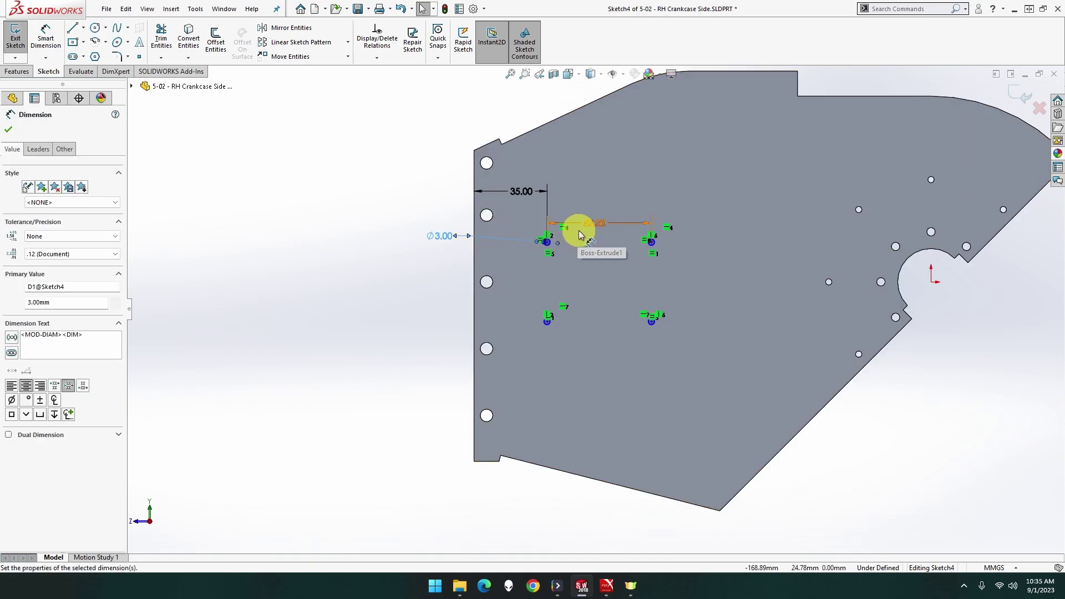
left_click(600, 224)
left_click_drag(600, 225, 603, 364)
left_click_drag(531, 198, 508, 369)
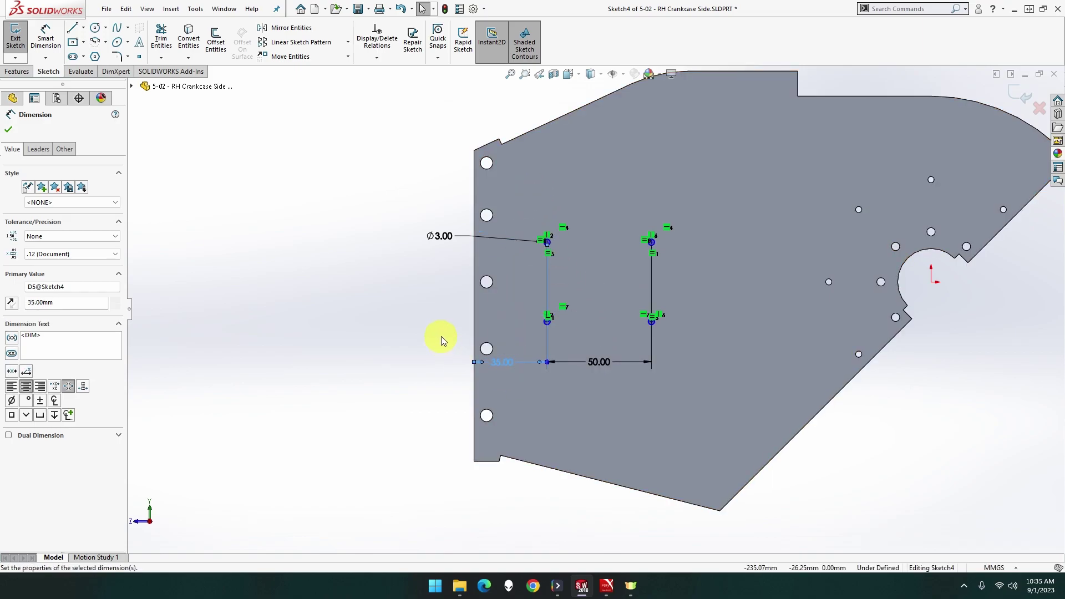
left_click(427, 331)
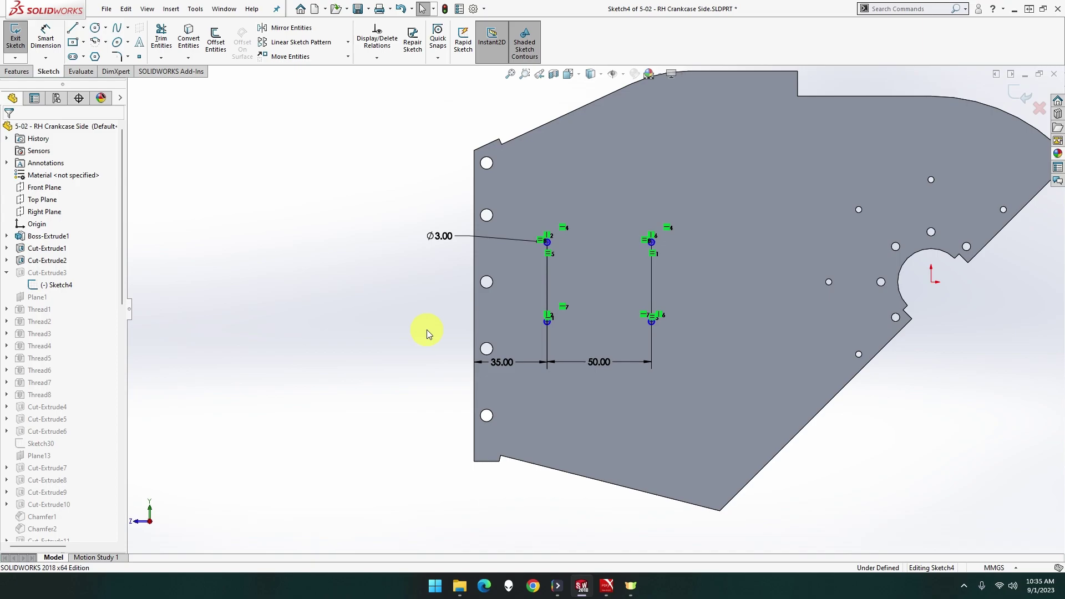
Step: Dimension the vertical distance between the upper and lower inner circles as 15 mm
left_click(55, 44)
scroll(671, 260, "down", 3)
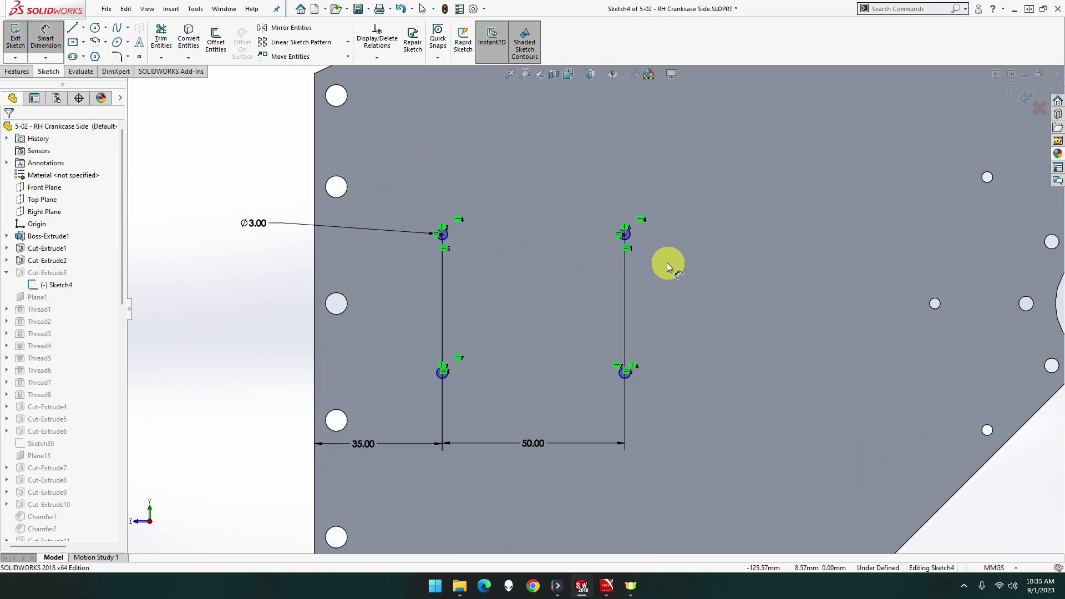
left_click(631, 237)
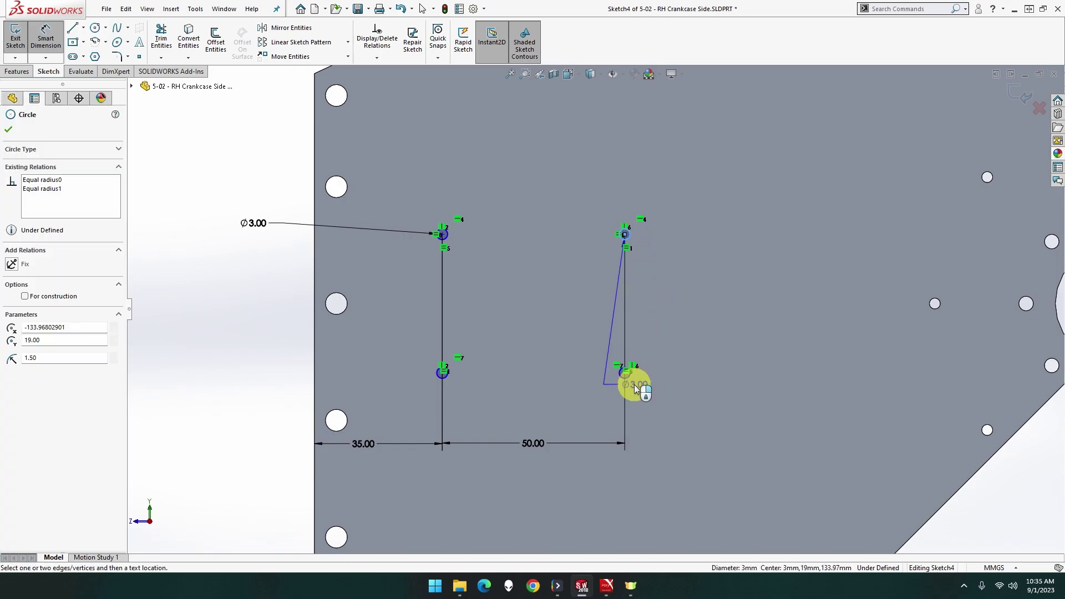
left_click(630, 378)
left_click(680, 305)
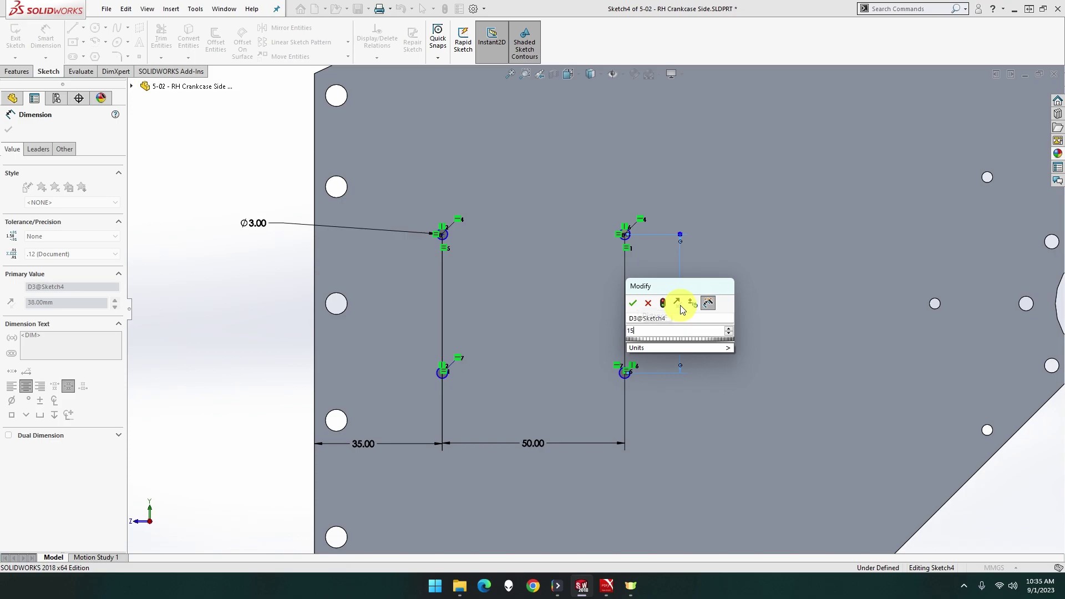
key("Return")
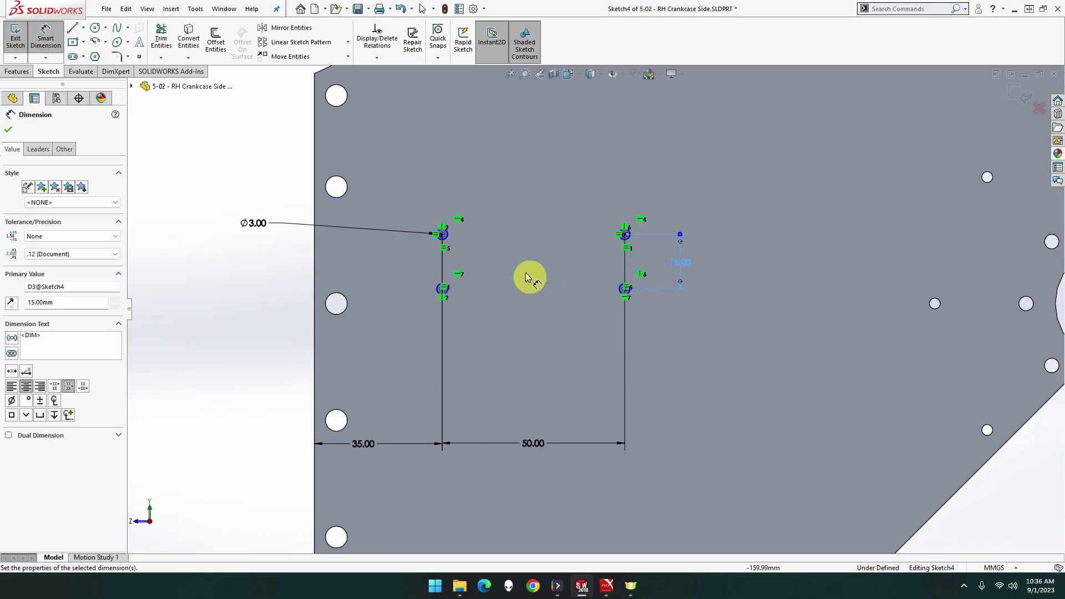
Step: Dimension the vertical distance from the plate's upper corner to the center of the upper circle nearest the edge as 17.5 mm
scroll(501, 252, "up", 3)
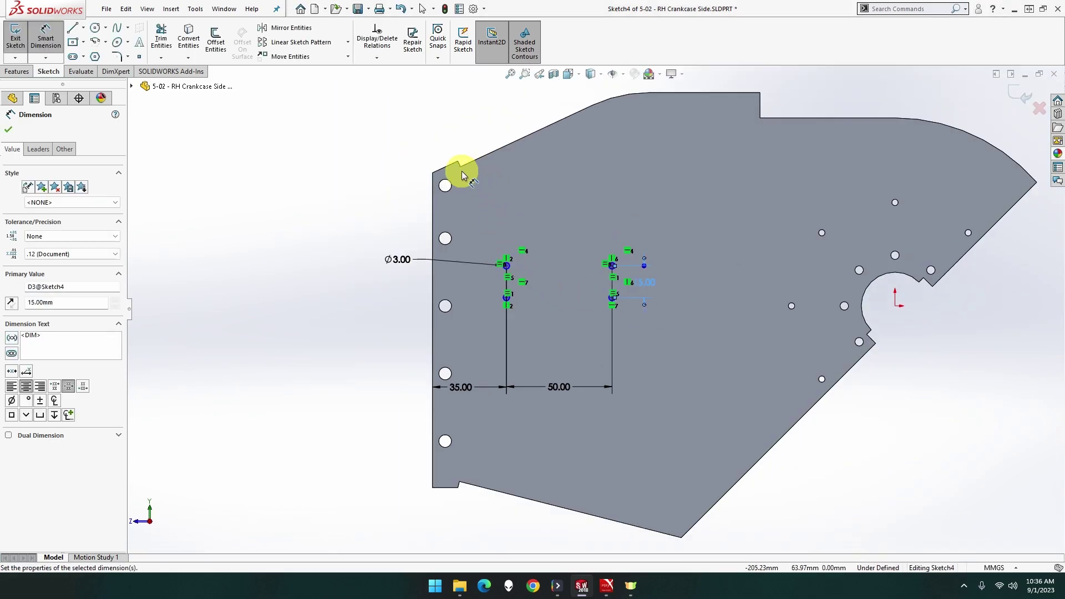
scroll(438, 175, "down", 3)
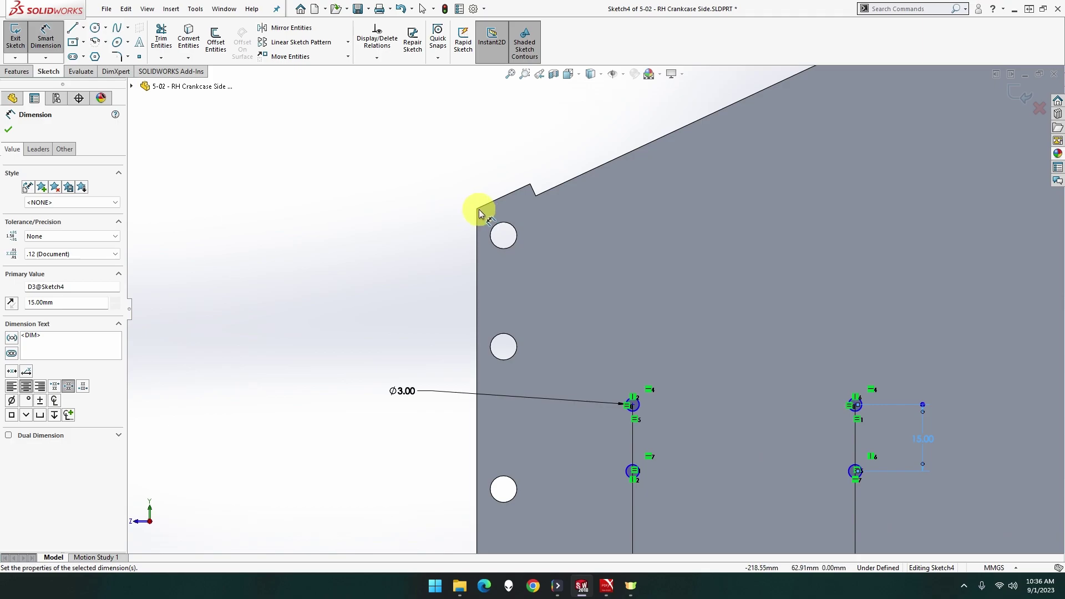
key("Escape")
scroll(478, 209, "down", 3)
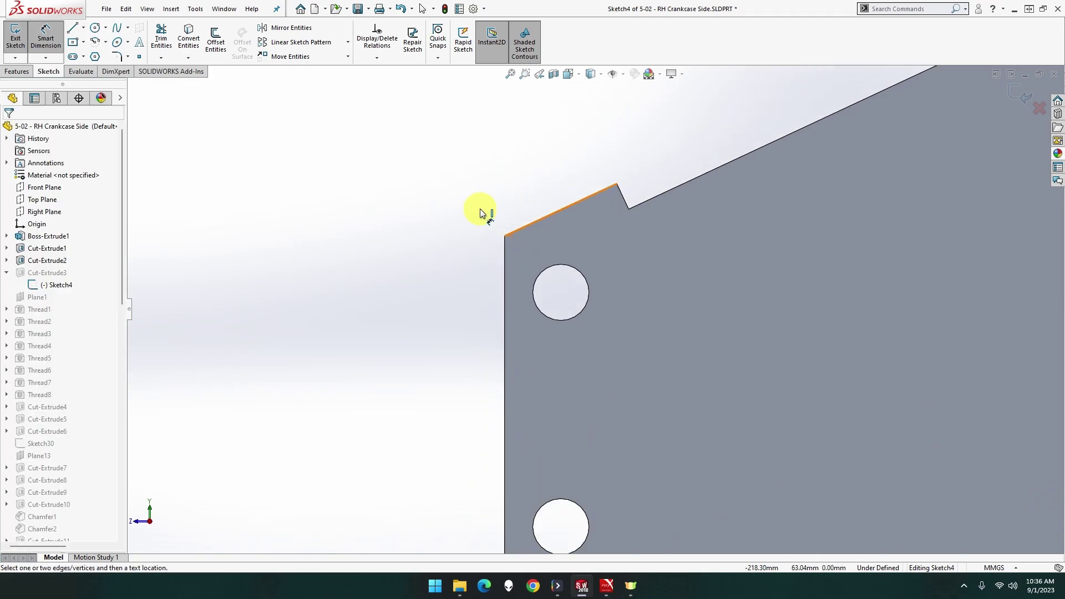
left_click(504, 237)
scroll(448, 238, "up", 5)
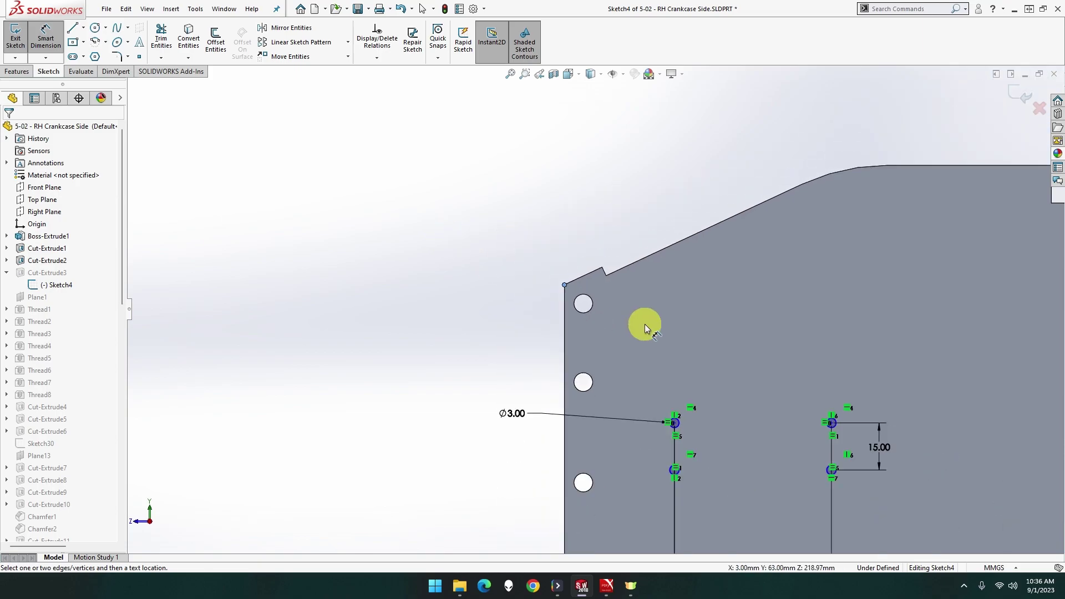
scroll(713, 440, "down", 4)
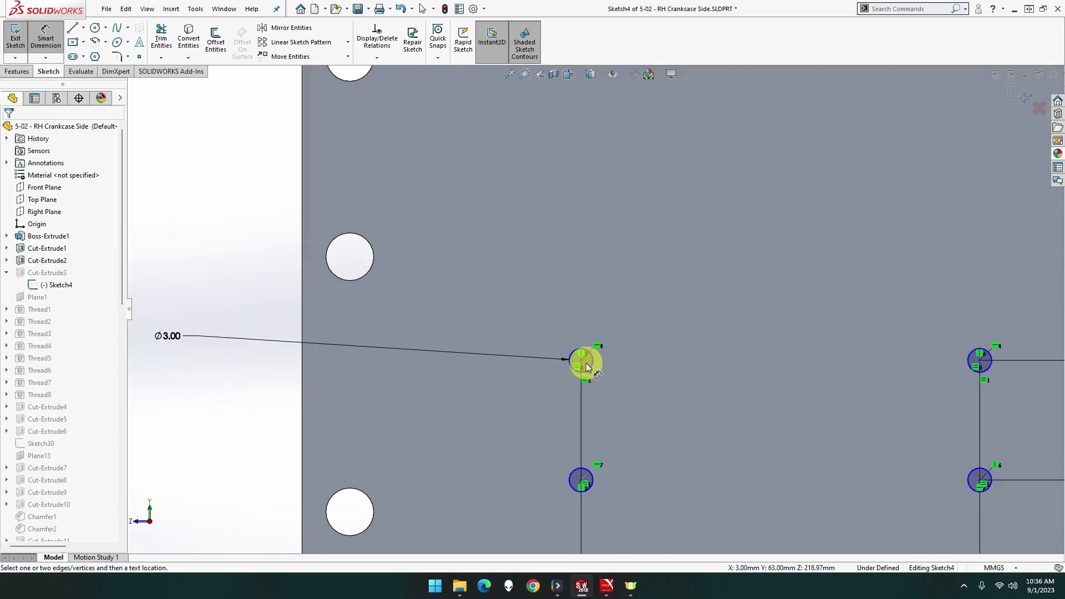
left_click(581, 361)
scroll(610, 304, "up", 3)
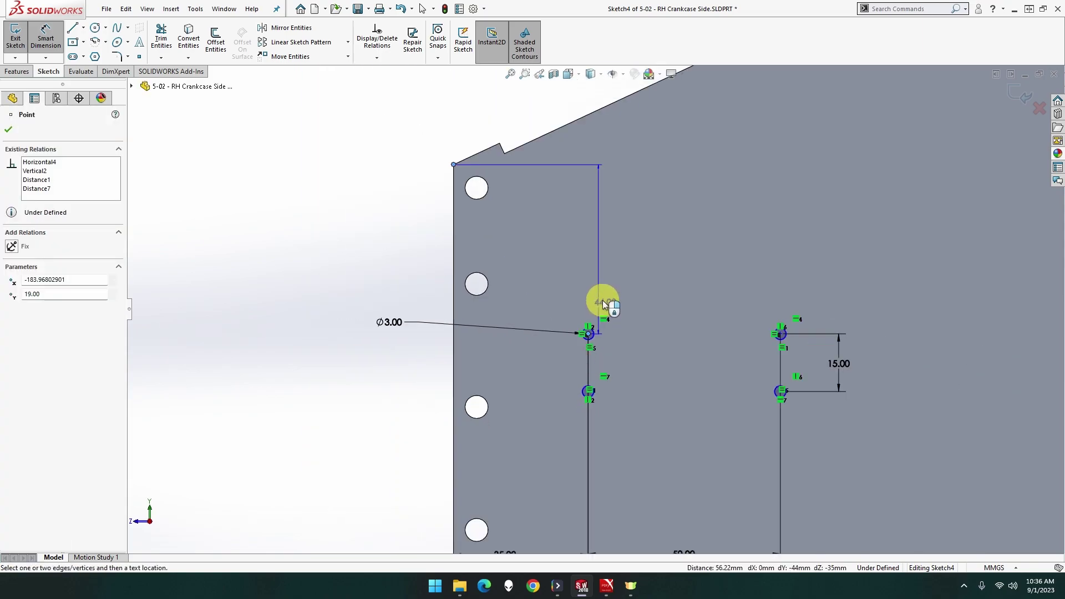
left_click(841, 283)
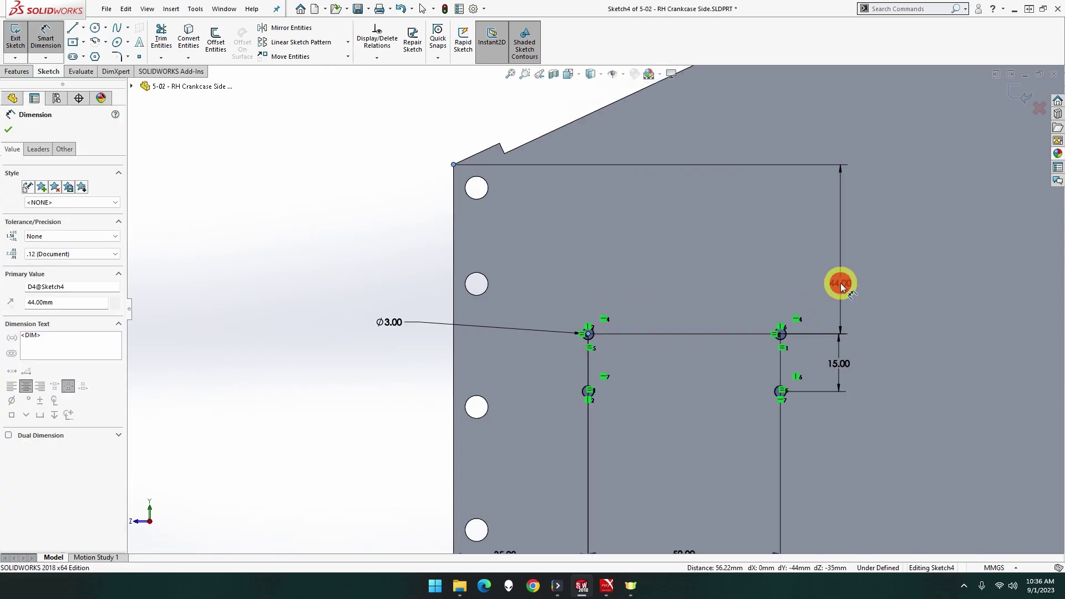
type("17.5")
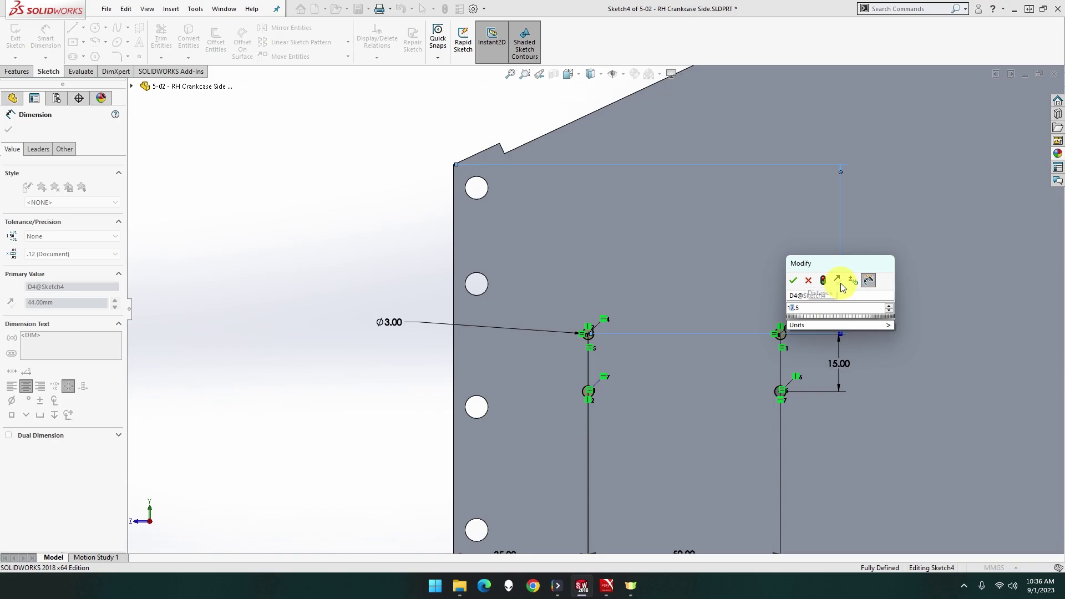
key("Return")
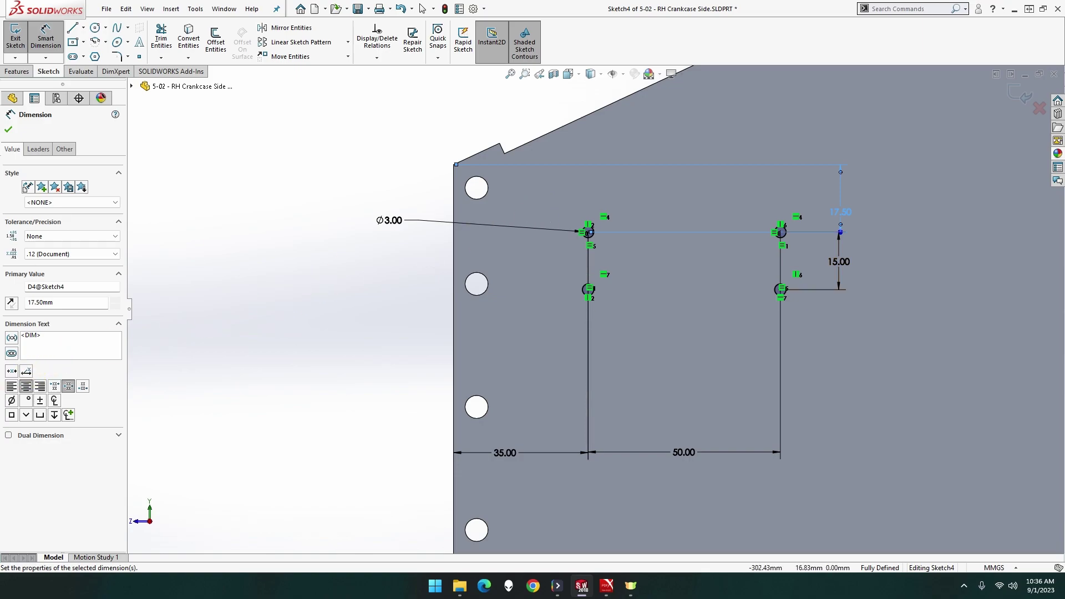
Step: Finish editing the four-hole sketch and rebuild the part
key("alt+Tab")
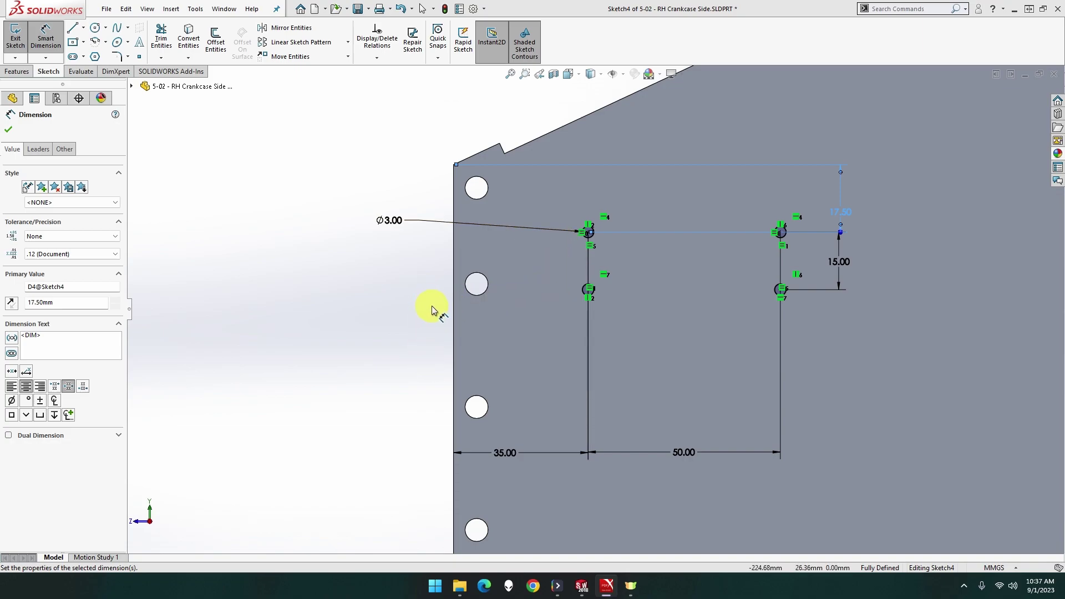
left_click(397, 311)
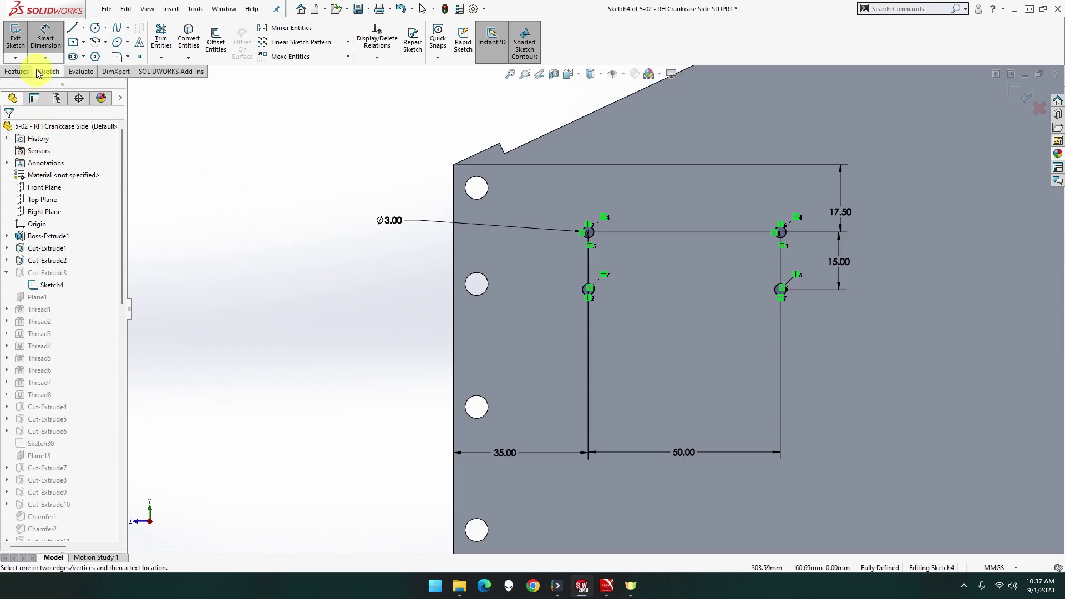
left_click(19, 48)
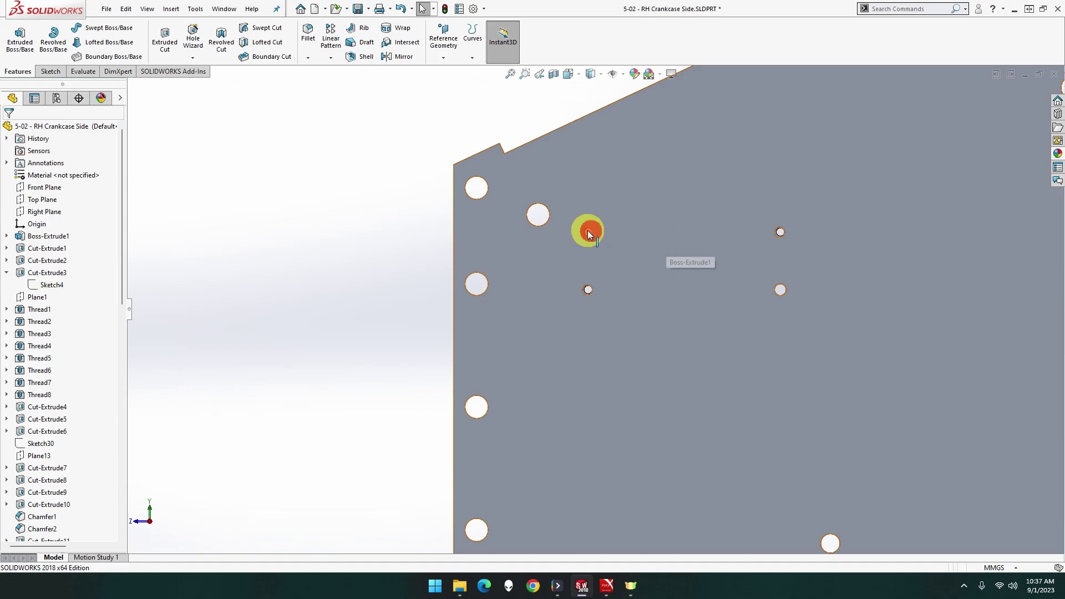
Step: Examine the rebuilt plate from several angles and check the four repositioned holes for threads
right_click_drag(588, 230, 585, 288)
left_click(682, 215)
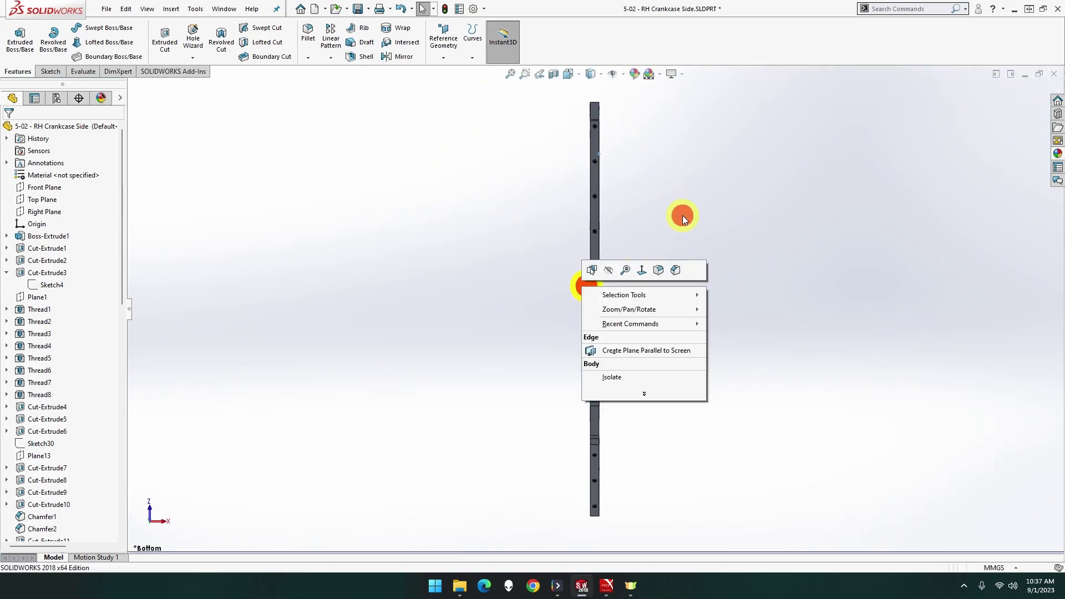
mouse_move(636, 230)
middle_mouse_down()
mouse_move(598, 236)
mouse_move(643, 227)
middle_mouse_up()
right_click(613, 213)
left_click(771, 229)
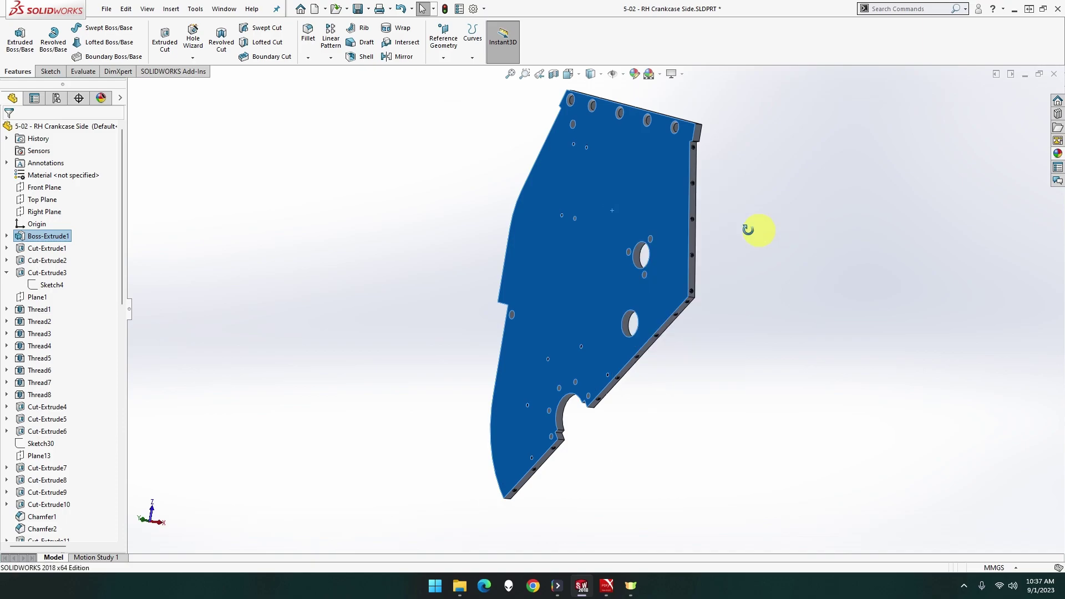
middle_click_drag(771, 229, 666, 226)
right_click(665, 226)
left_click(746, 208)
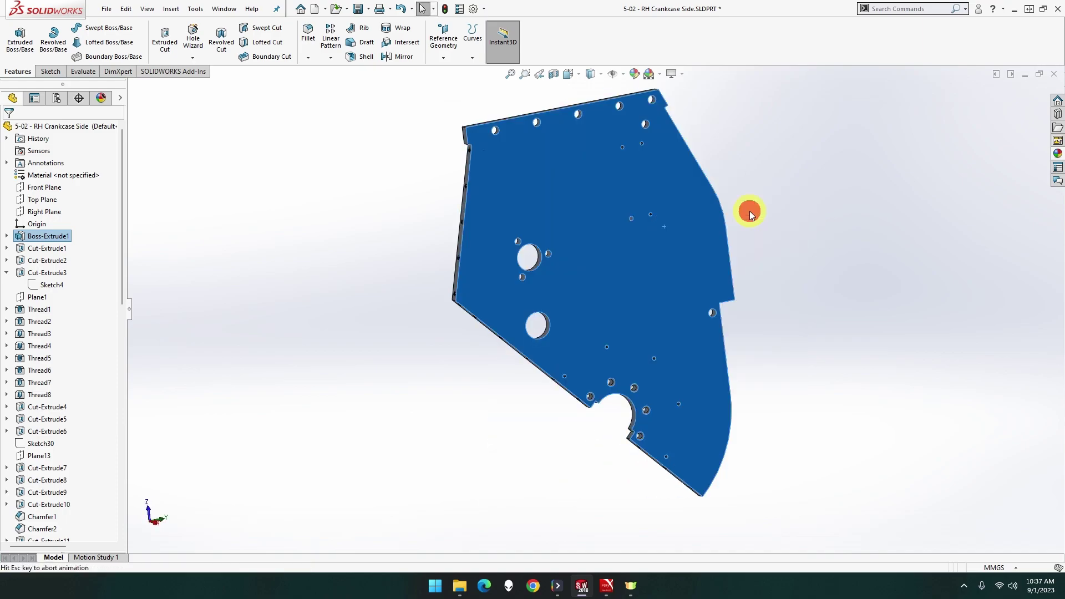
scroll(439, 251, "down", 2)
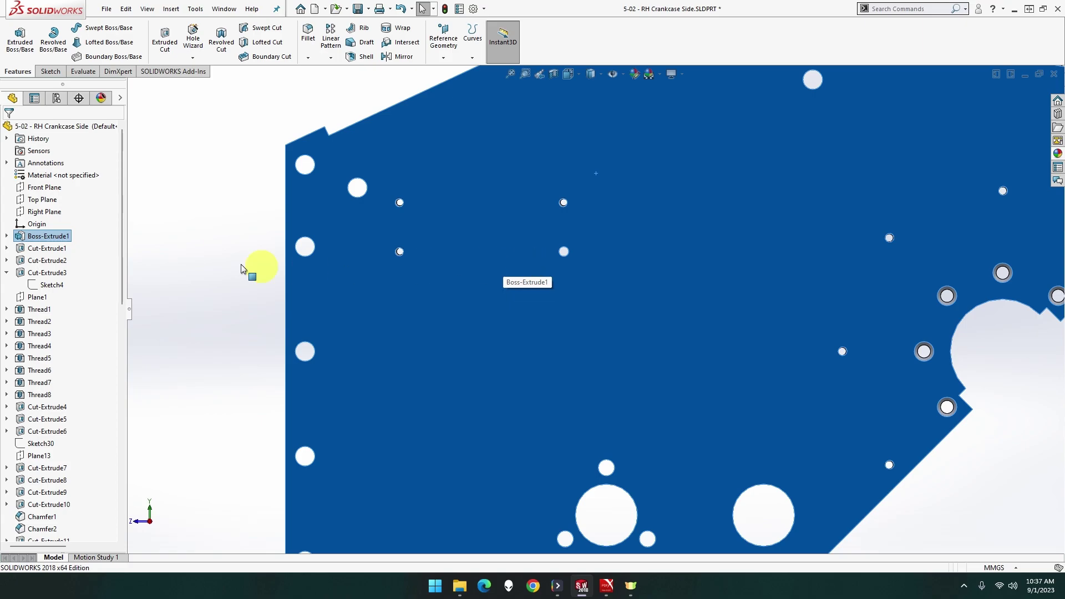
left_click(205, 253)
scroll(534, 277, "down", 4)
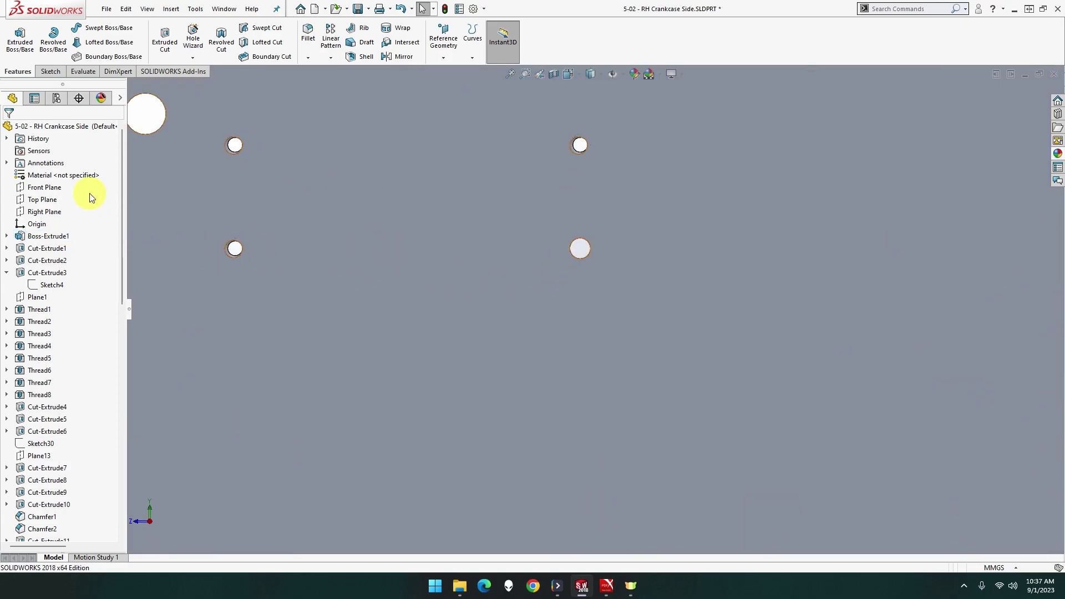
scroll(233, 245, "up", 2)
Step: Create a reference plane offset 10 mm from the plate's large flat face
middle_click_drag(392, 281, 428, 297)
right_click(432, 297)
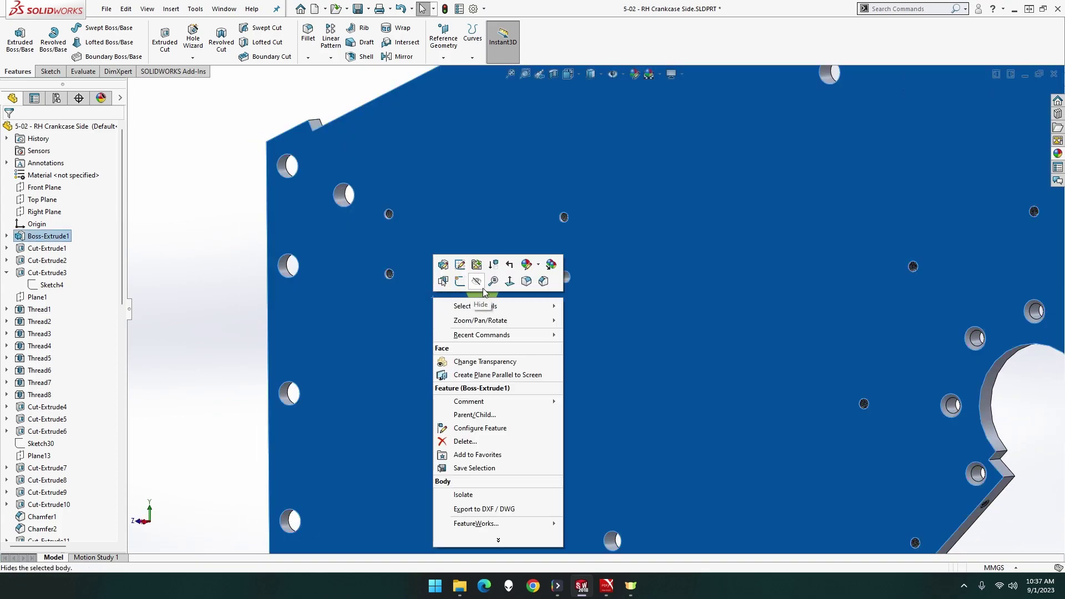
left_click(450, 62)
left_click(450, 71)
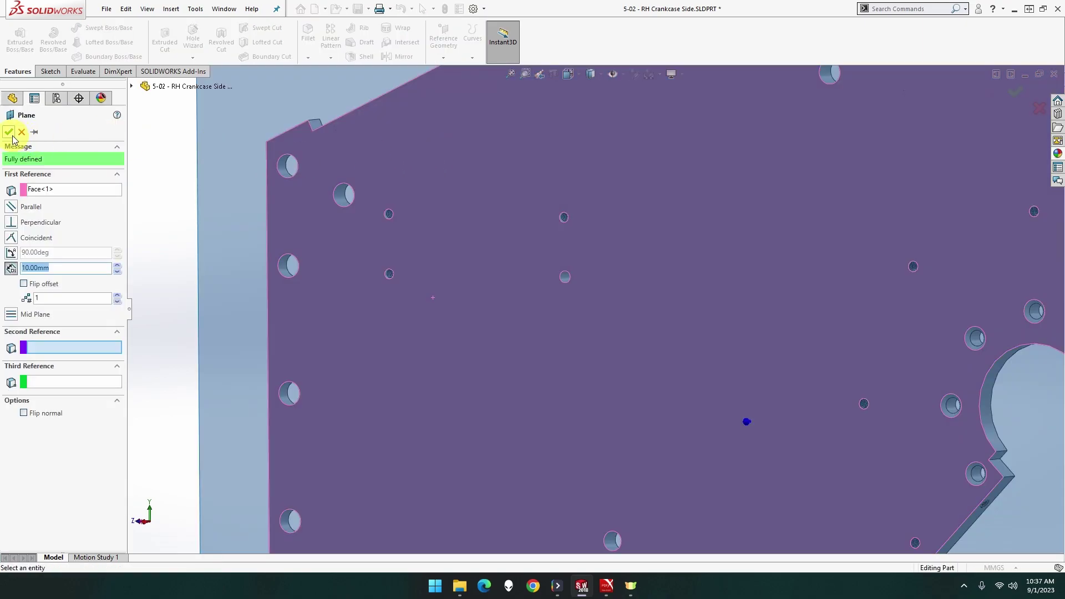
left_click(9, 132)
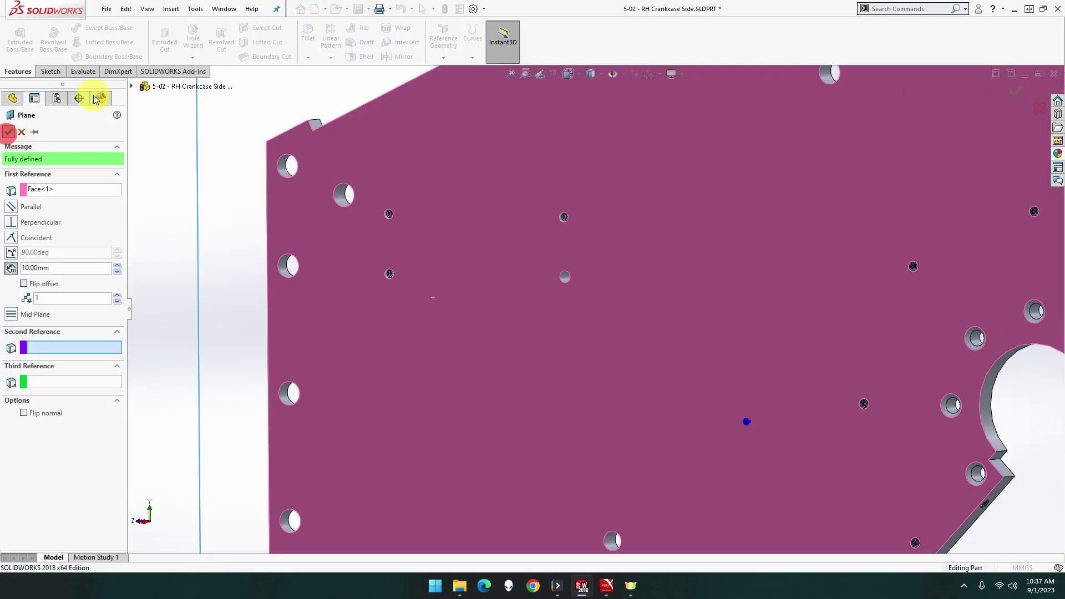
Step: Begin an M3x0.5 Metric Die thread on the edge of the unthreaded 3 mm hole, starting from the 10 mm offset plane
left_click(190, 58)
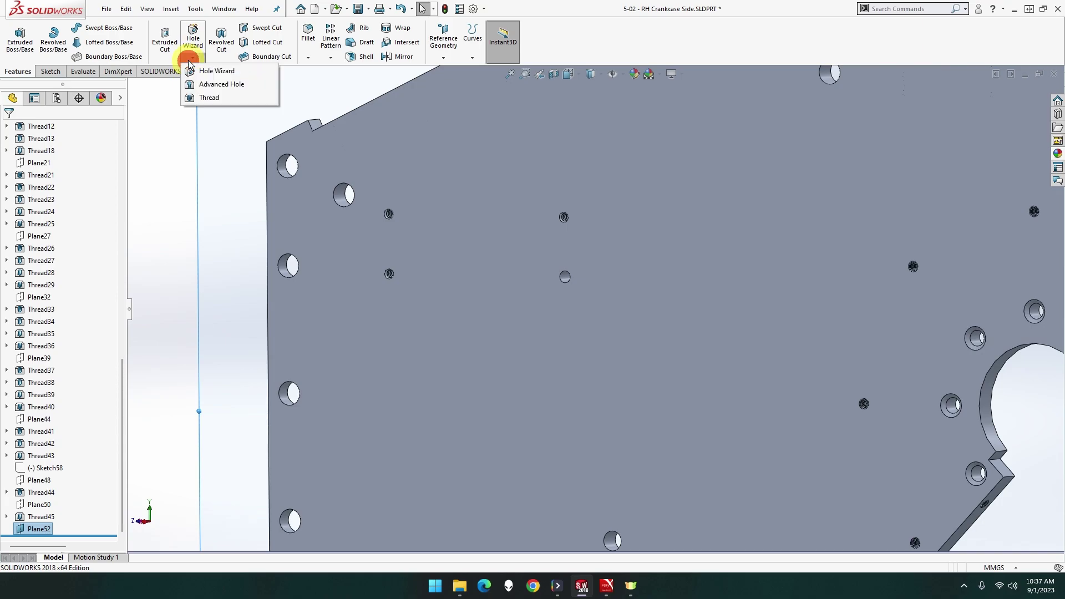
left_click(201, 98)
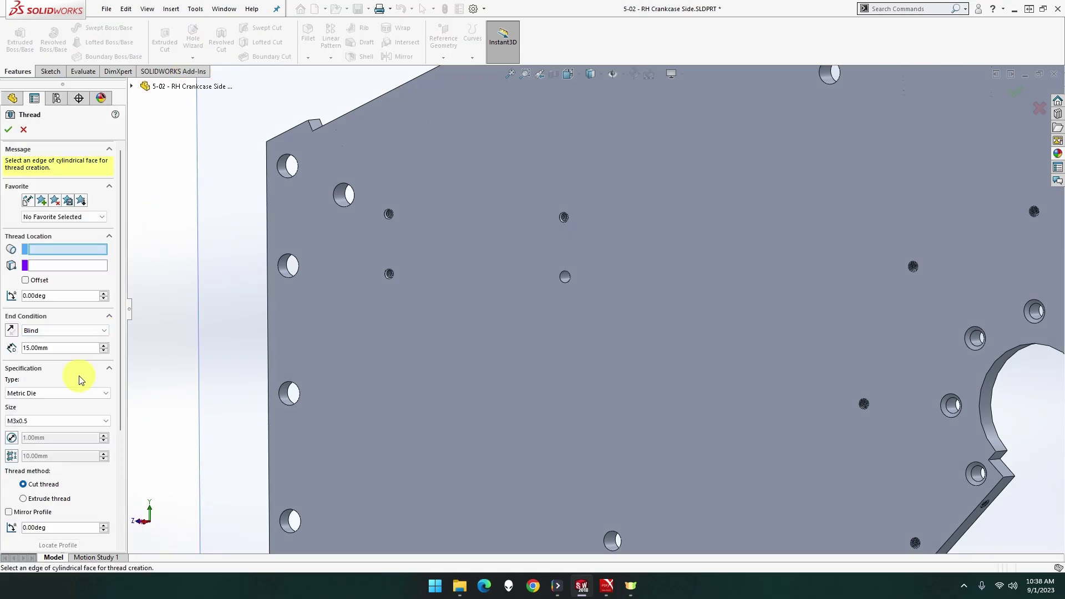
left_click(559, 282)
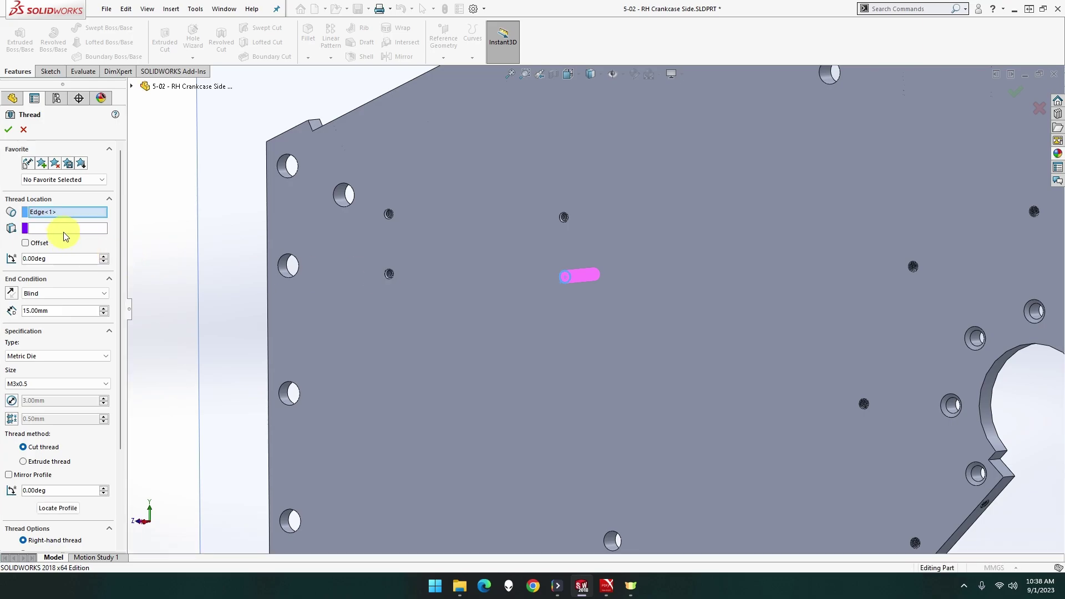
left_click(64, 227)
left_click(205, 224)
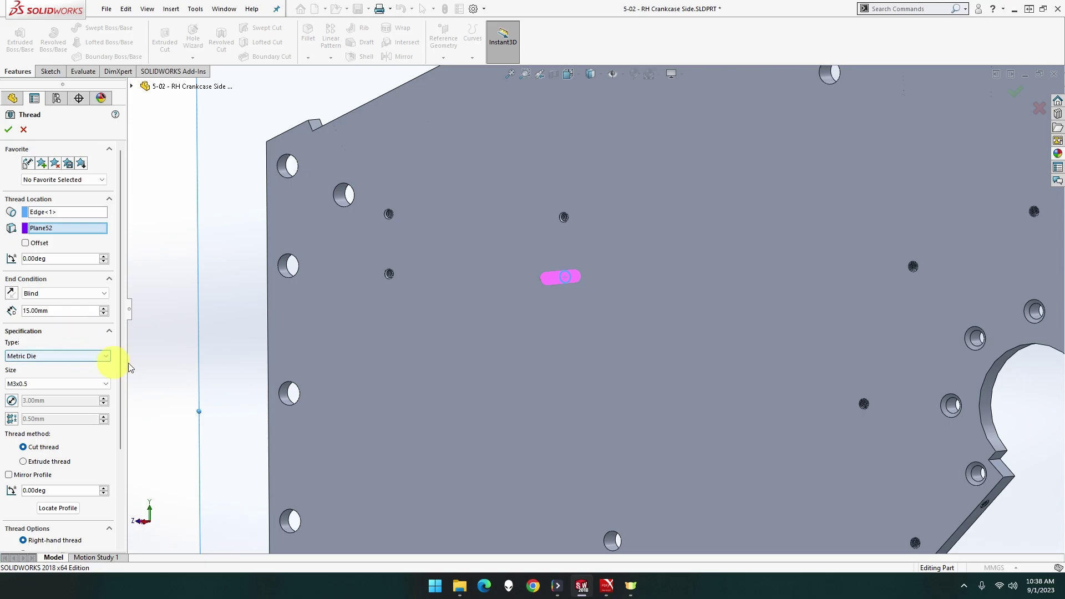
Step: Create the thread as an extruded thread with a 25 mm blind depth, trimmed with both the start face and the end face
middle_click_drag(188, 363, 119, 360)
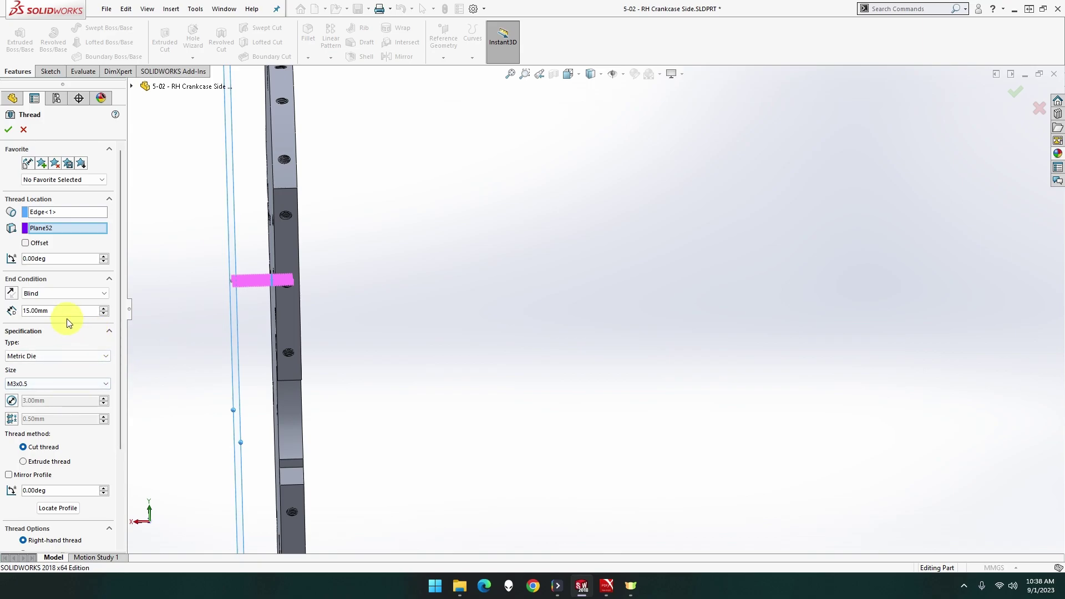
left_click(103, 308)
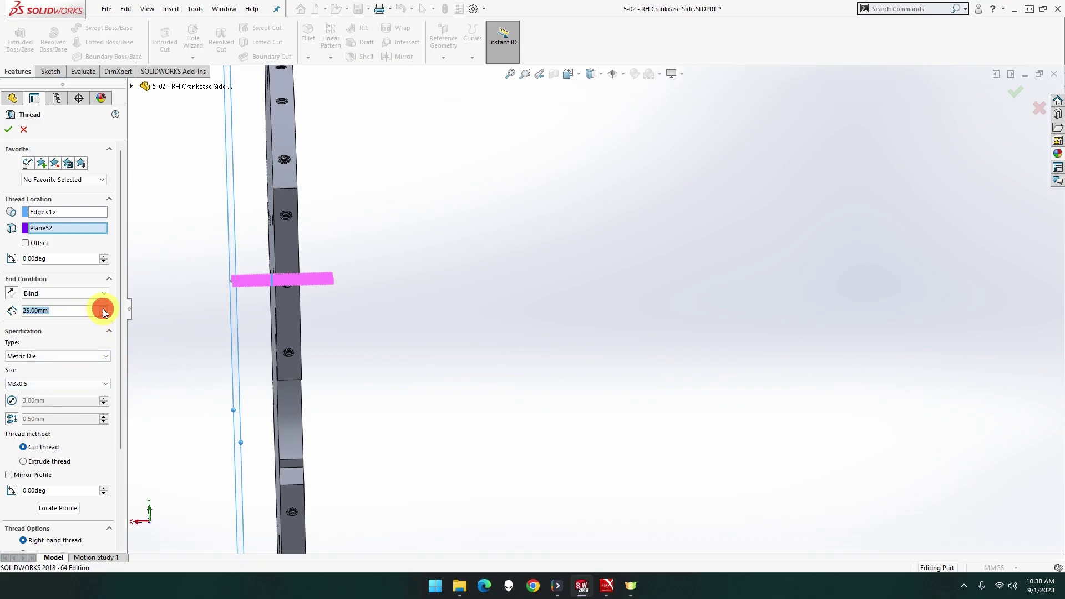
scroll(98, 393, "down", 3)
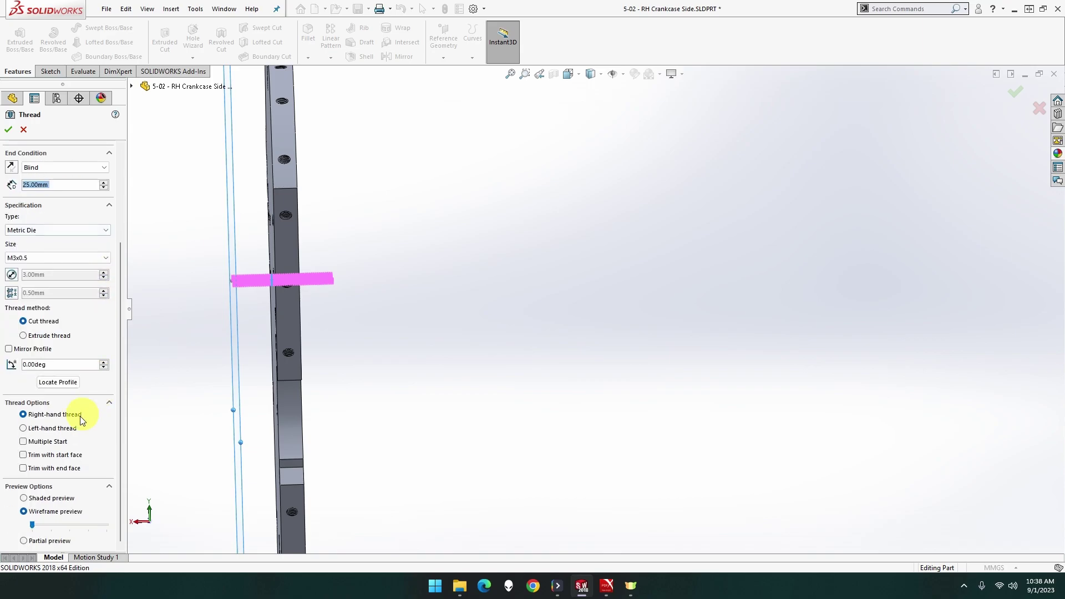
left_click(62, 456)
left_click(57, 469)
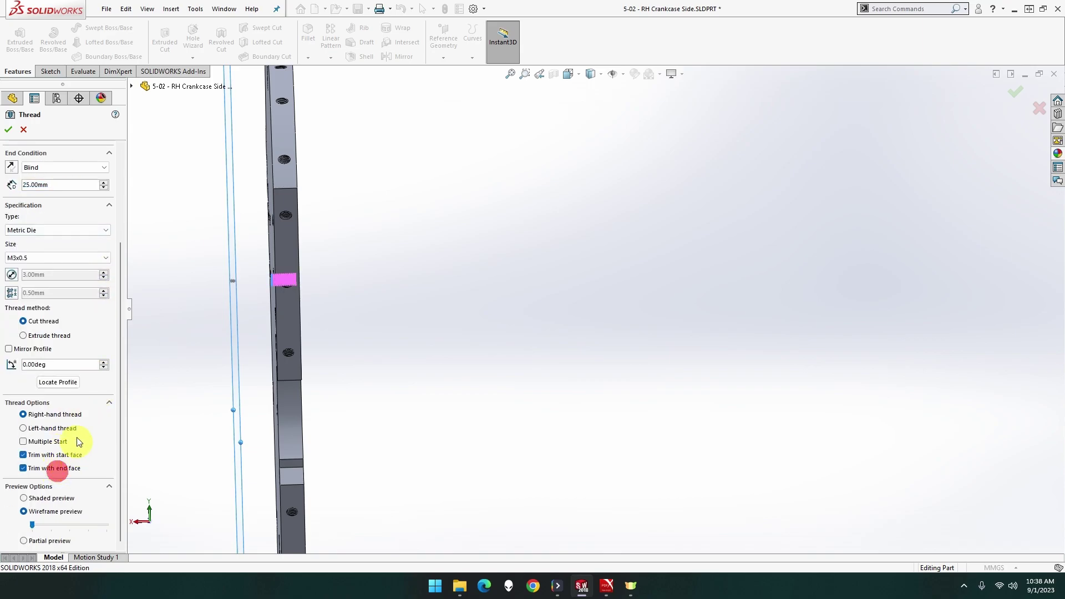
left_click(77, 335)
middle_click_drag(181, 305, 309, 290)
left_click(9, 129)
Step: Orient the view normal to the plate's large face and hide the 10 mm offset plane
right_click(483, 302)
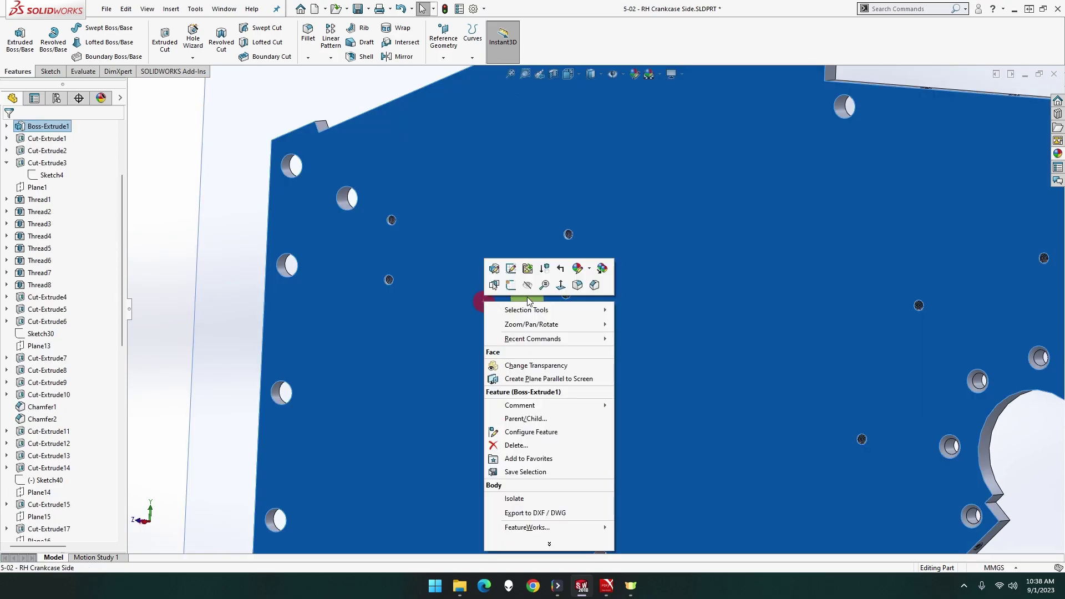
left_click(560, 284)
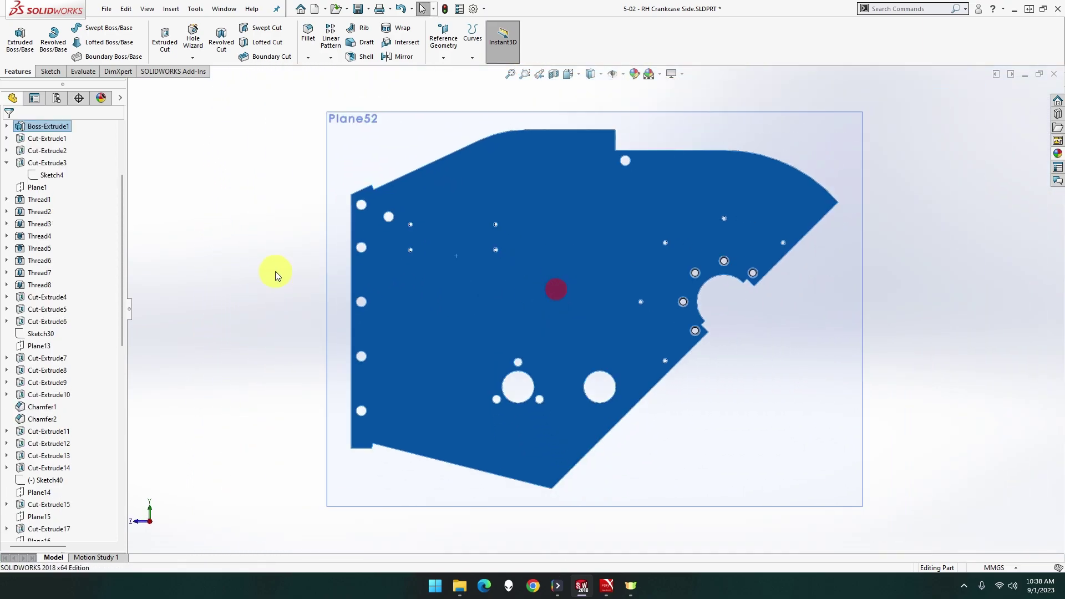
left_click(276, 271)
right_click(381, 159)
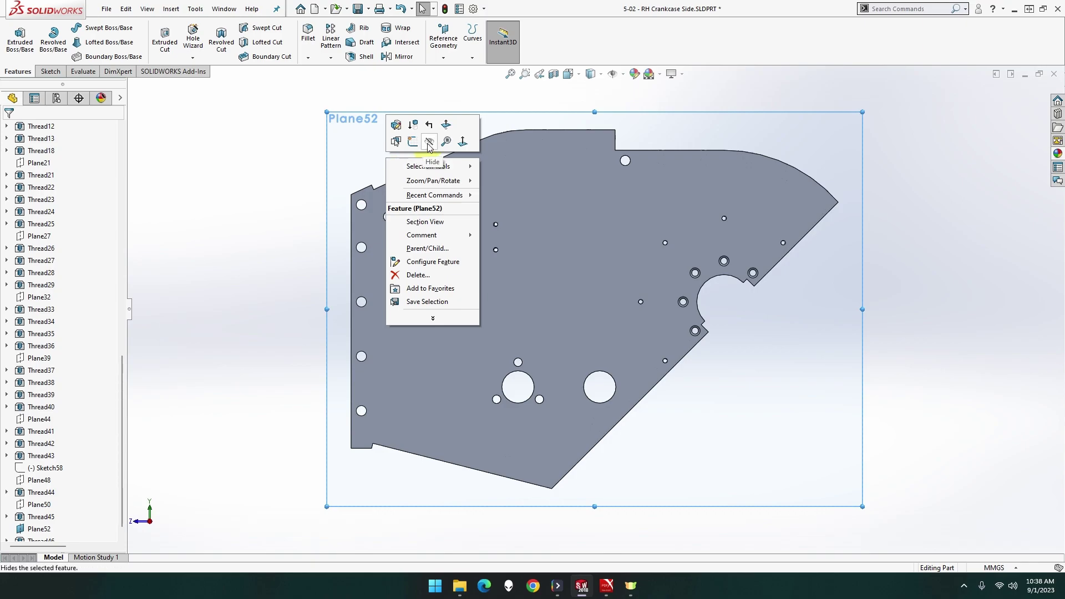
left_click(429, 142)
left_click(283, 176)
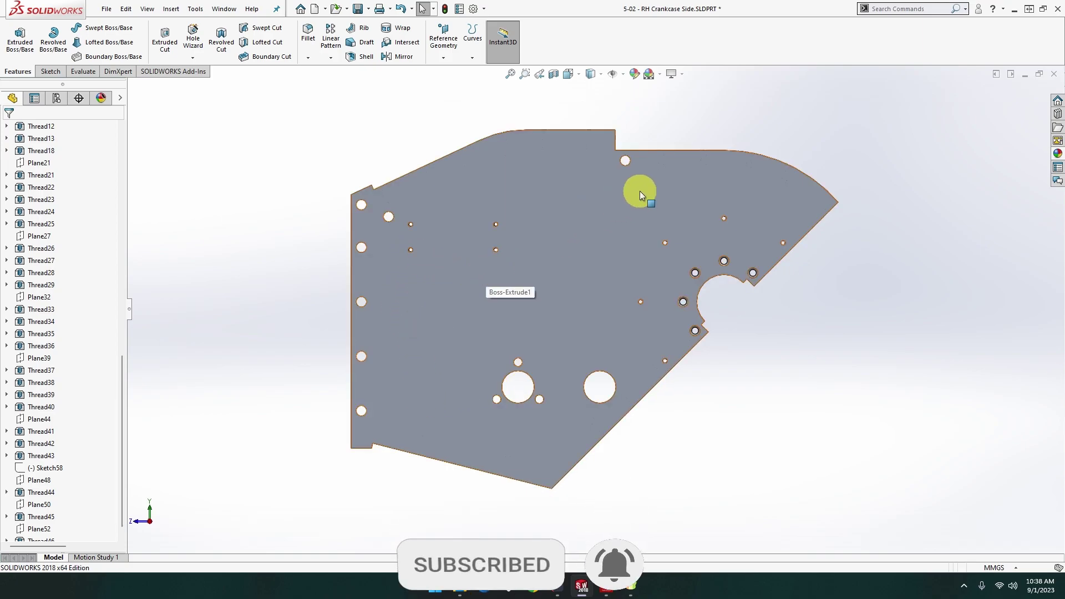
middle_click_drag(640, 191, 178, 200)
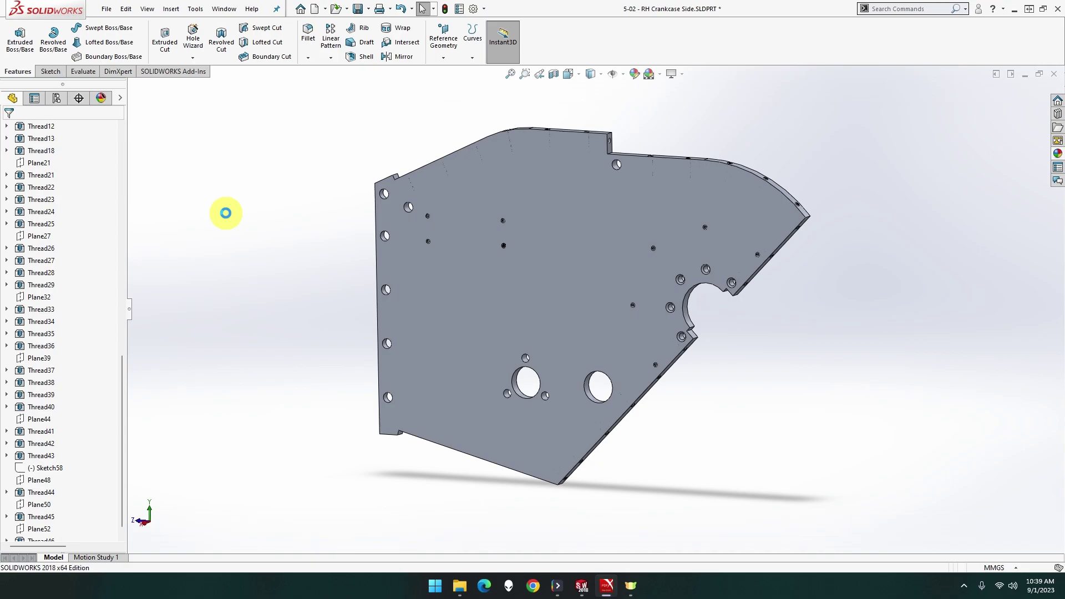